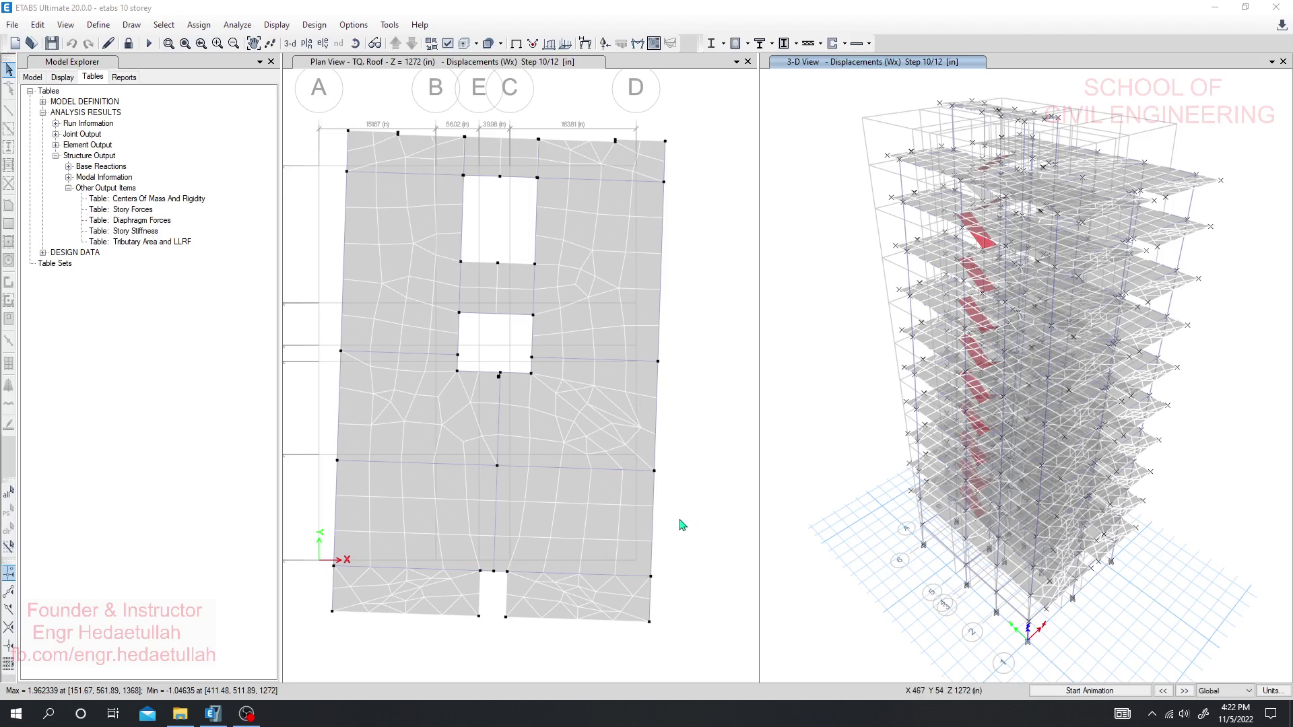
# Step: Open the B6 story drift workbook, dismiss the Office activation notice, and return to ETABS
pyautogui.click(180, 714)
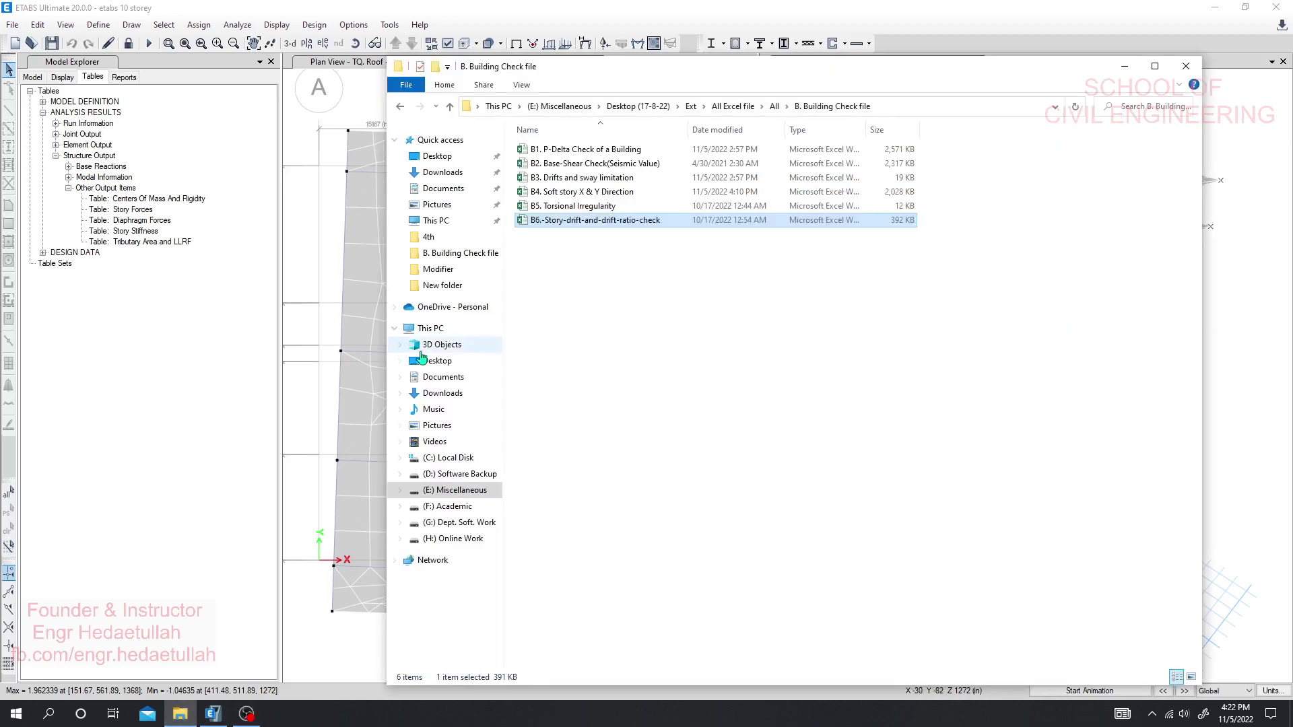
pyautogui.doubleClick(565, 221)
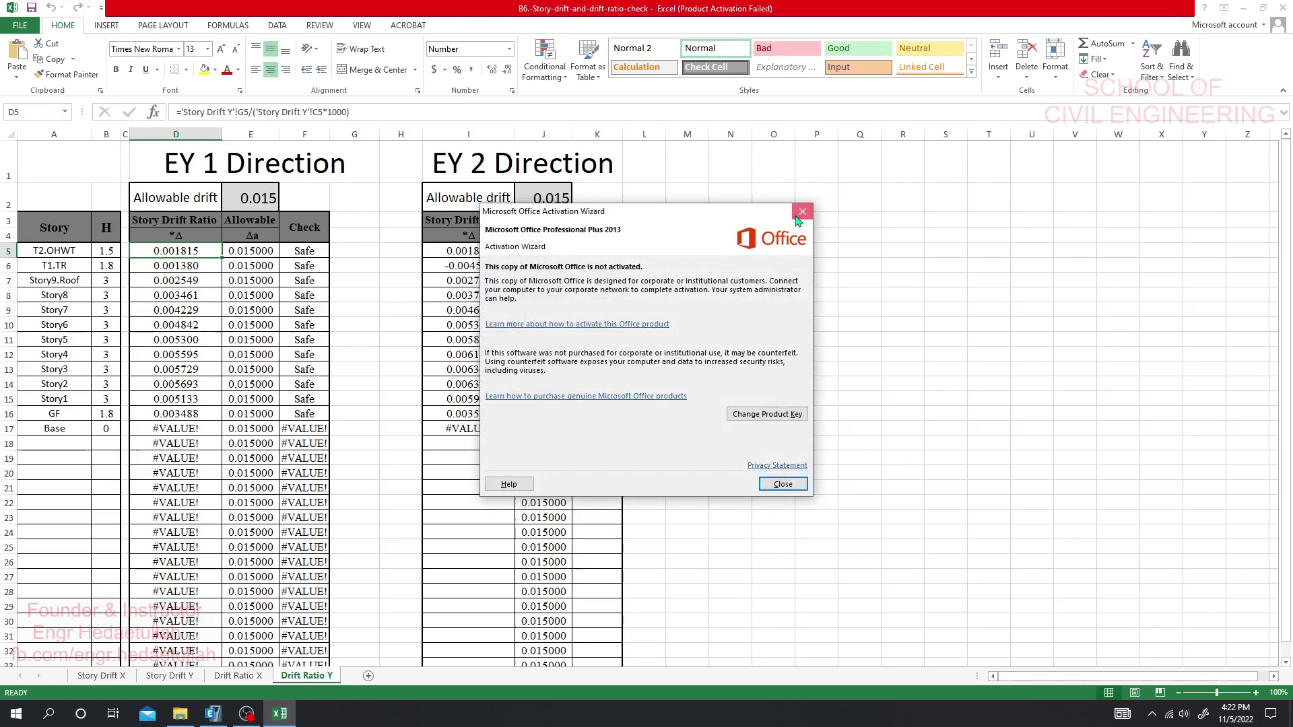
pyautogui.click(802, 212)
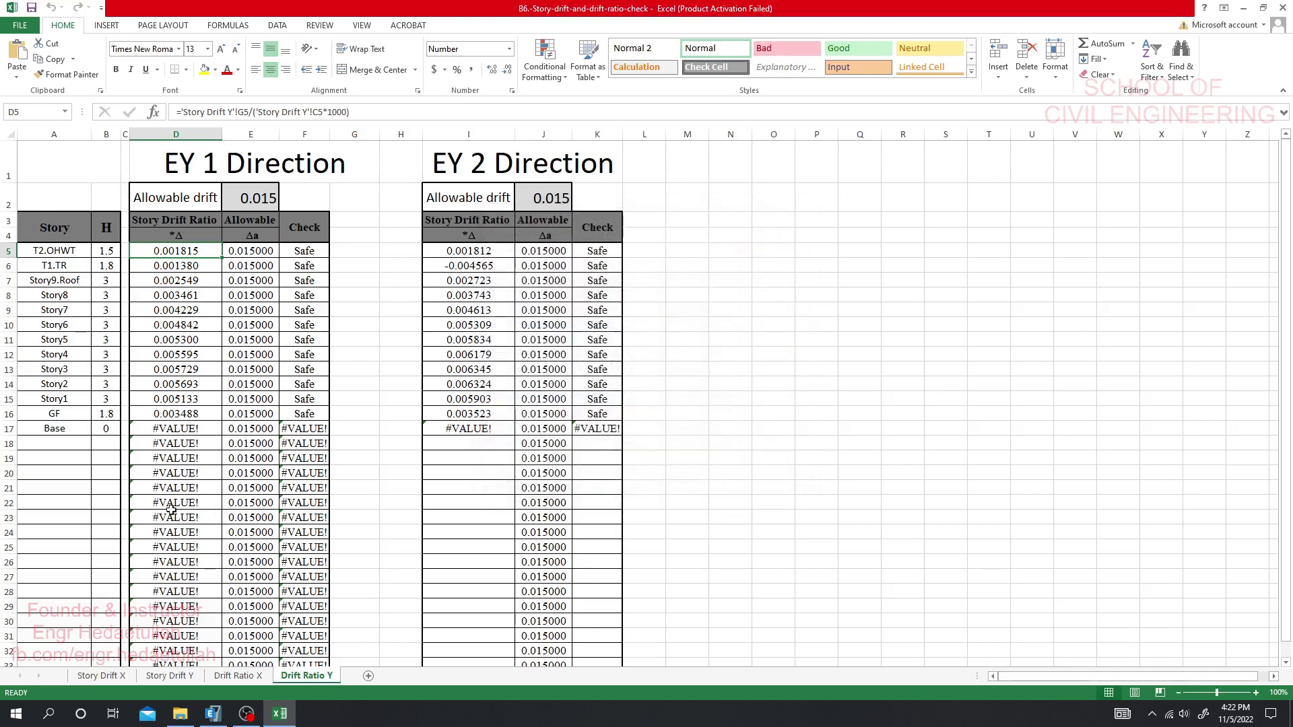
pyautogui.scroll(-2, 45, 509)
pyautogui.scroll(2, 46, 506)
pyautogui.click(217, 713)
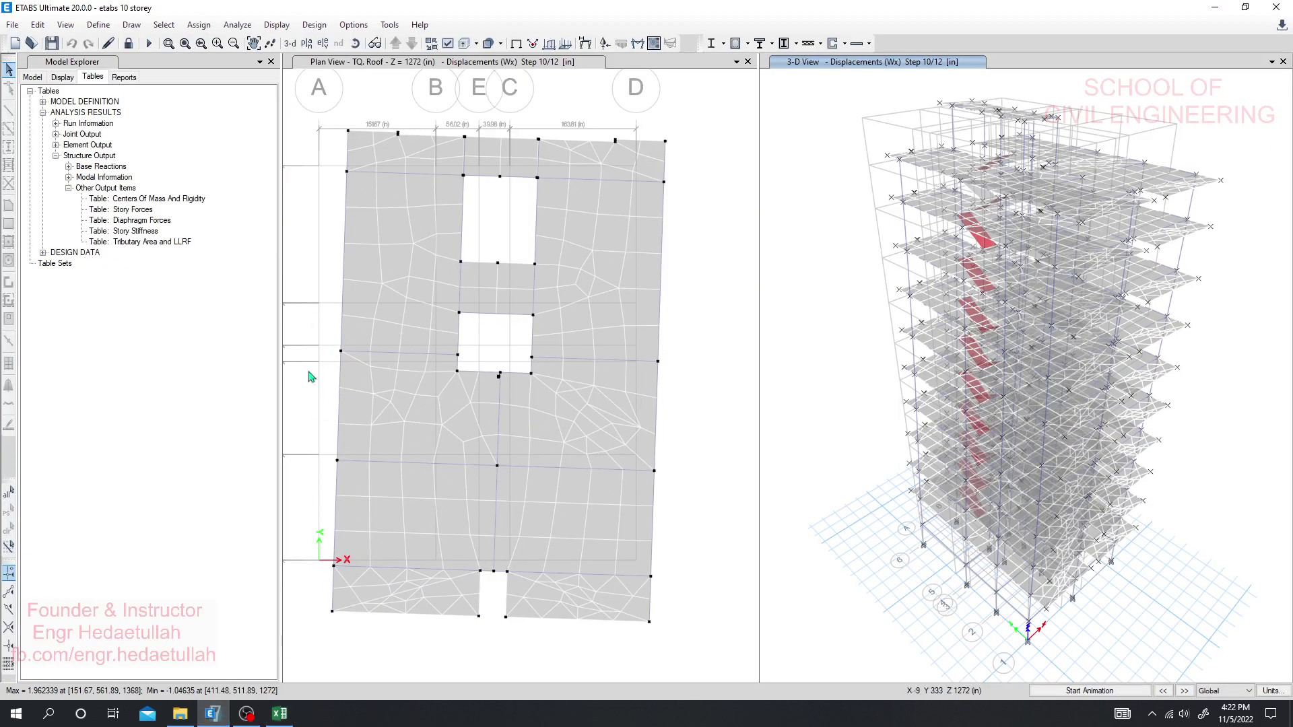
# Step: Open the B4. Soft story X & Y Direction workbook from the Building Check folder
pyautogui.click(180, 714)
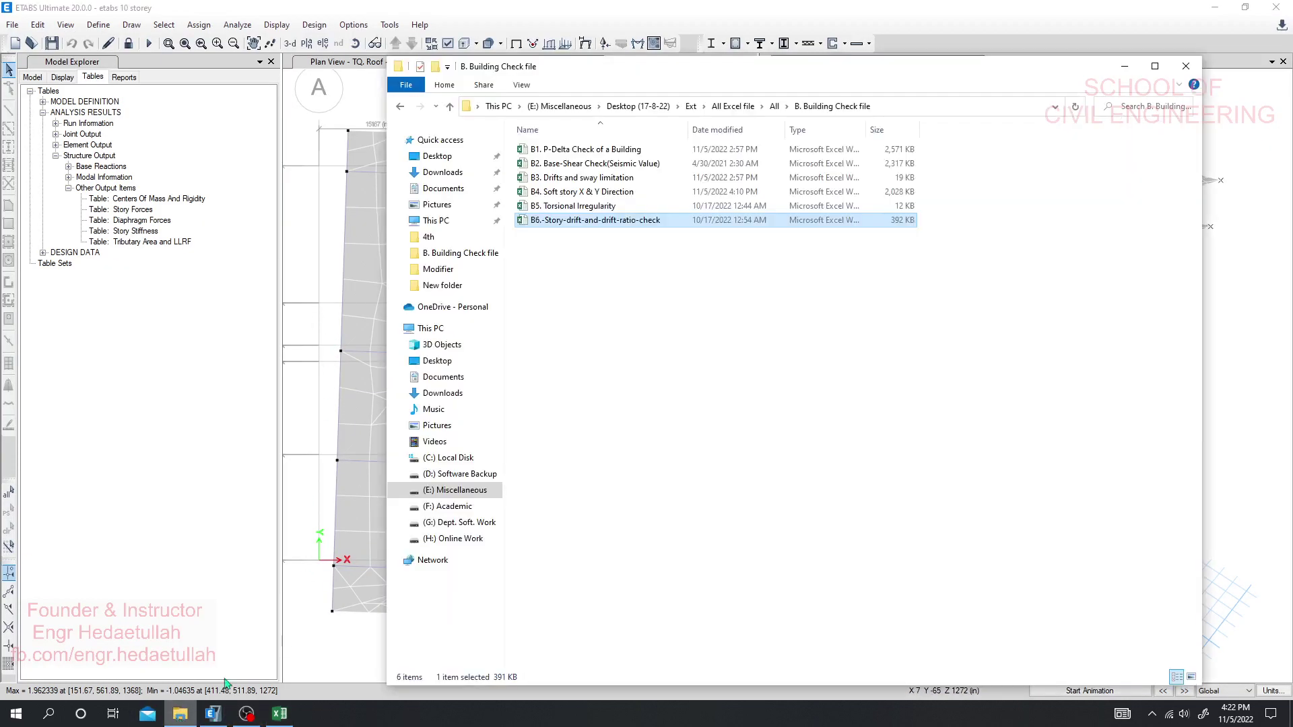
pyautogui.click(579, 193)
pyautogui.doubleClick(579, 193)
pyautogui.scroll(1, 87, 466)
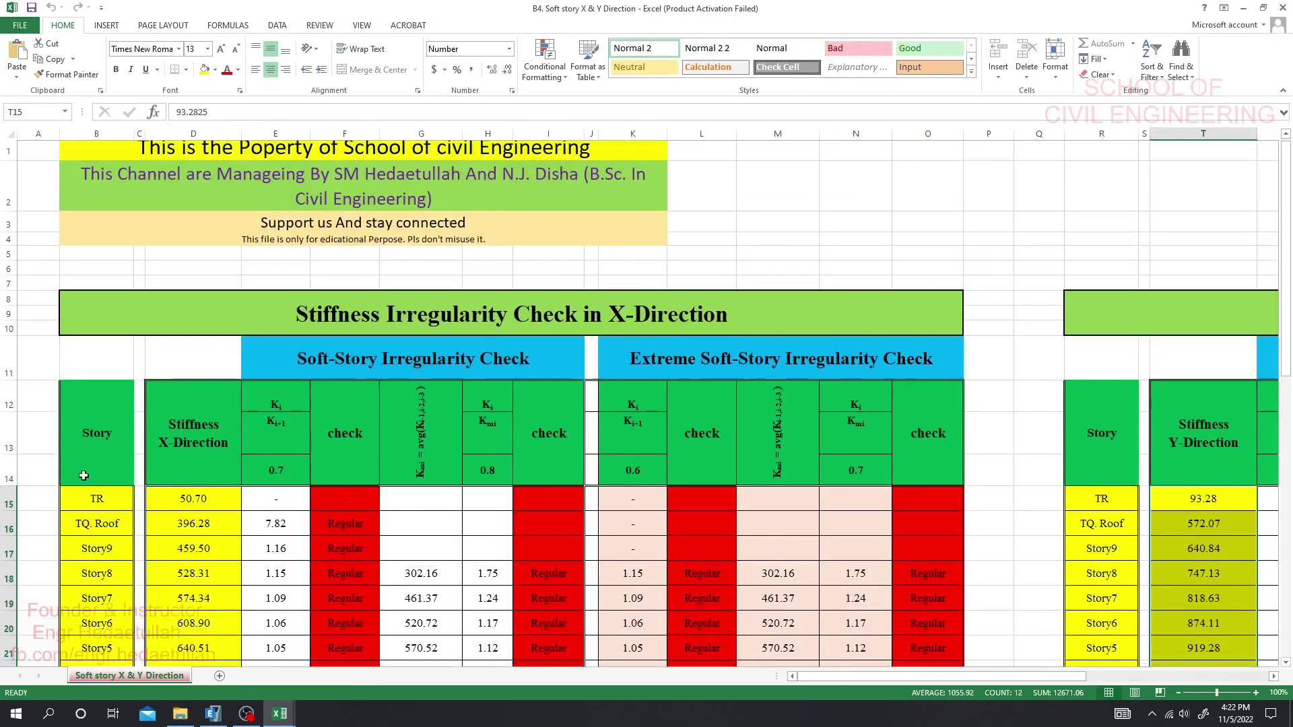
pyautogui.scroll(-1, 87, 466)
pyautogui.scroll(-3, 87, 466)
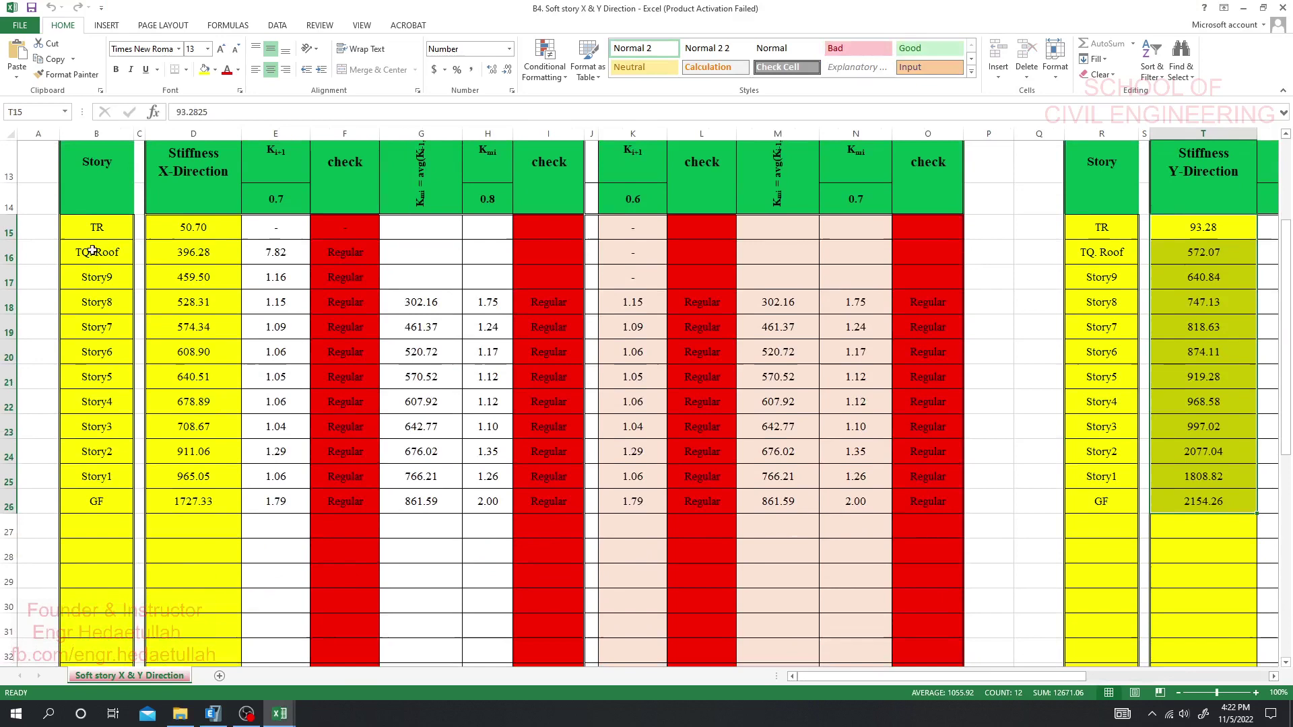
# Step: Copy the story names TR down to GF from B15:B26
pyautogui.click(91, 230)
pyautogui.moveTo(92, 229); pyautogui.dragTo(72, 502)
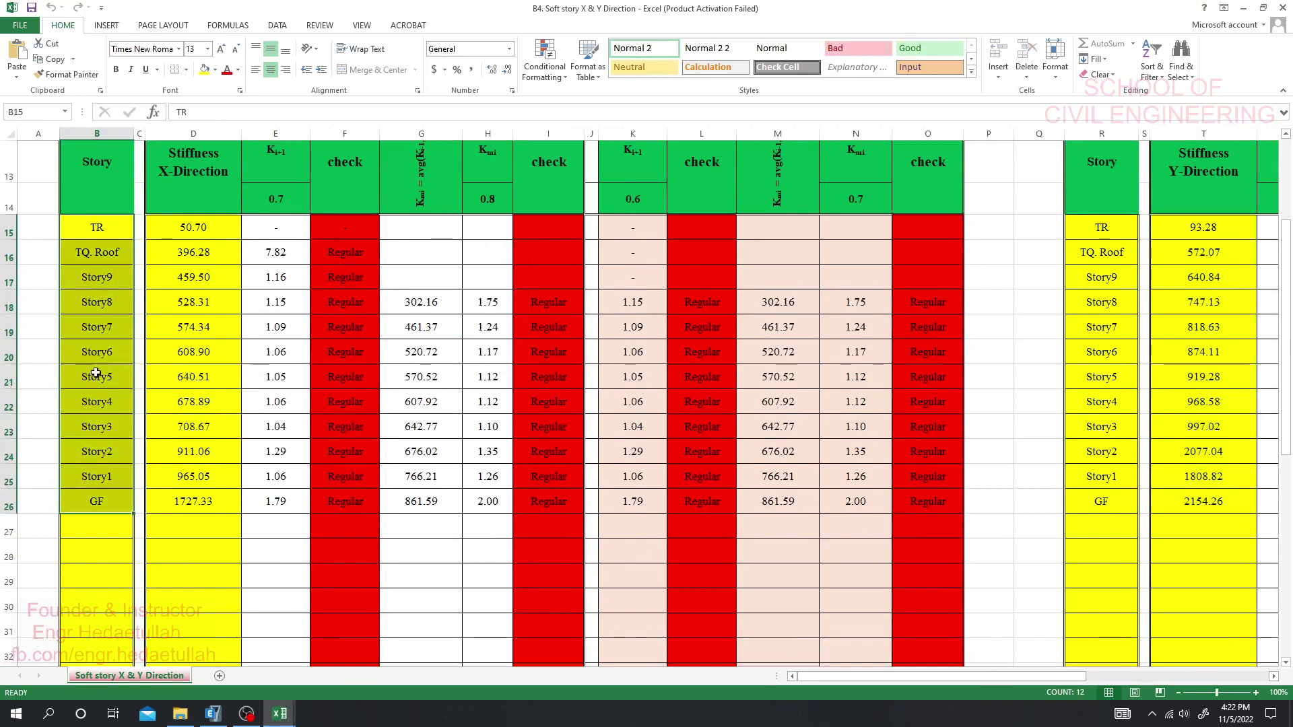
pyautogui.hotkey('ctrl', 'c')
pyautogui.click(279, 714)
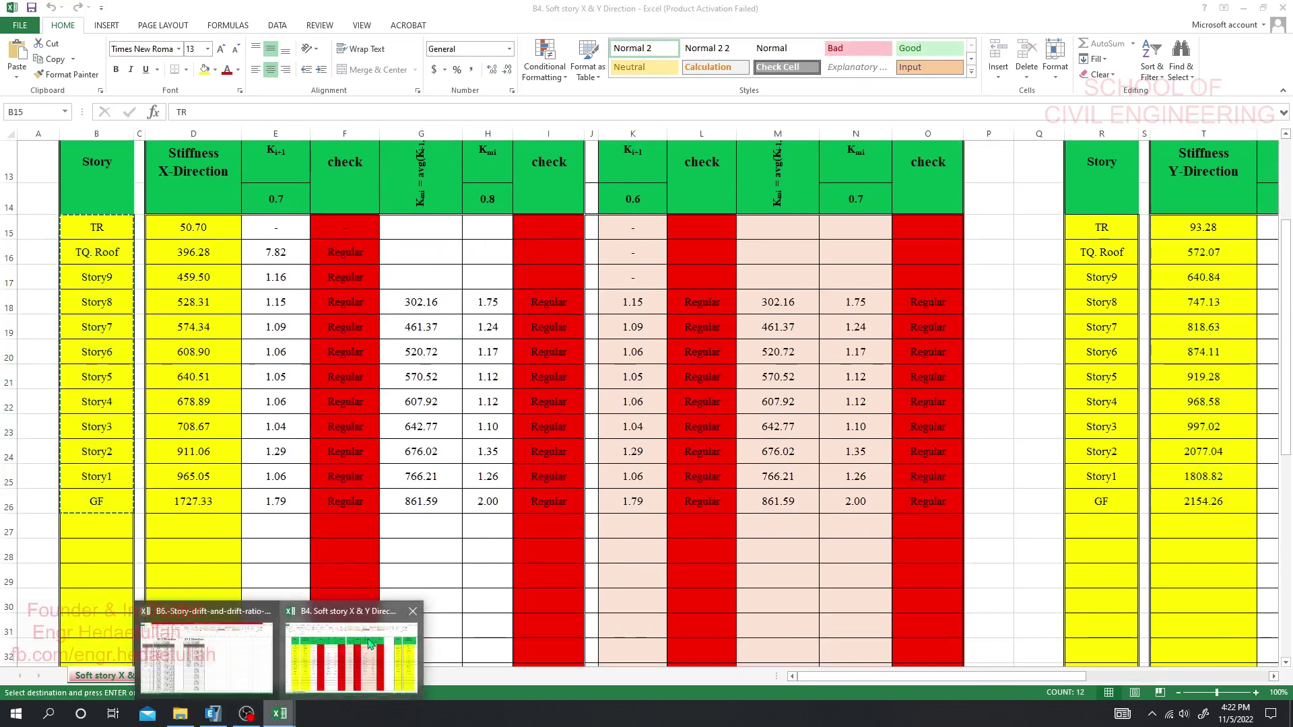
# Step: Paste the story names as values at B5 of the Story Drift X sheet, then bring back the Building Check folder
pyautogui.click(247, 657)
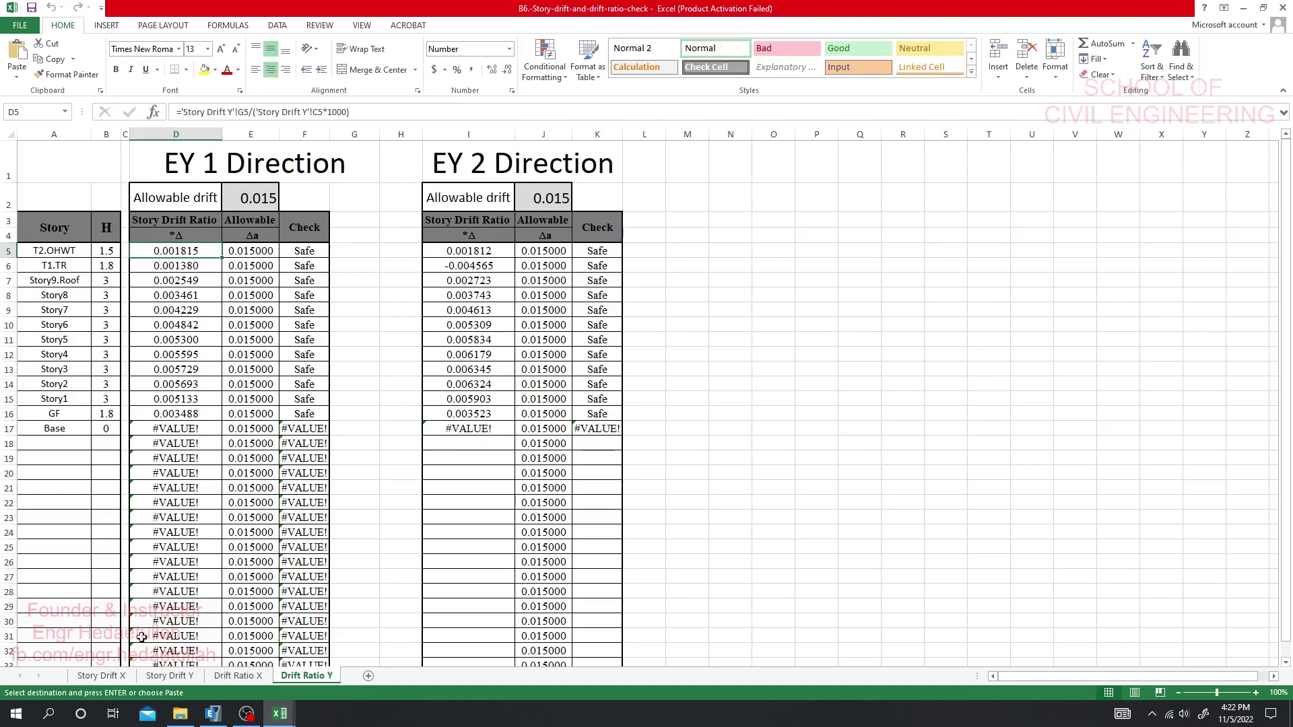
pyautogui.click(101, 675)
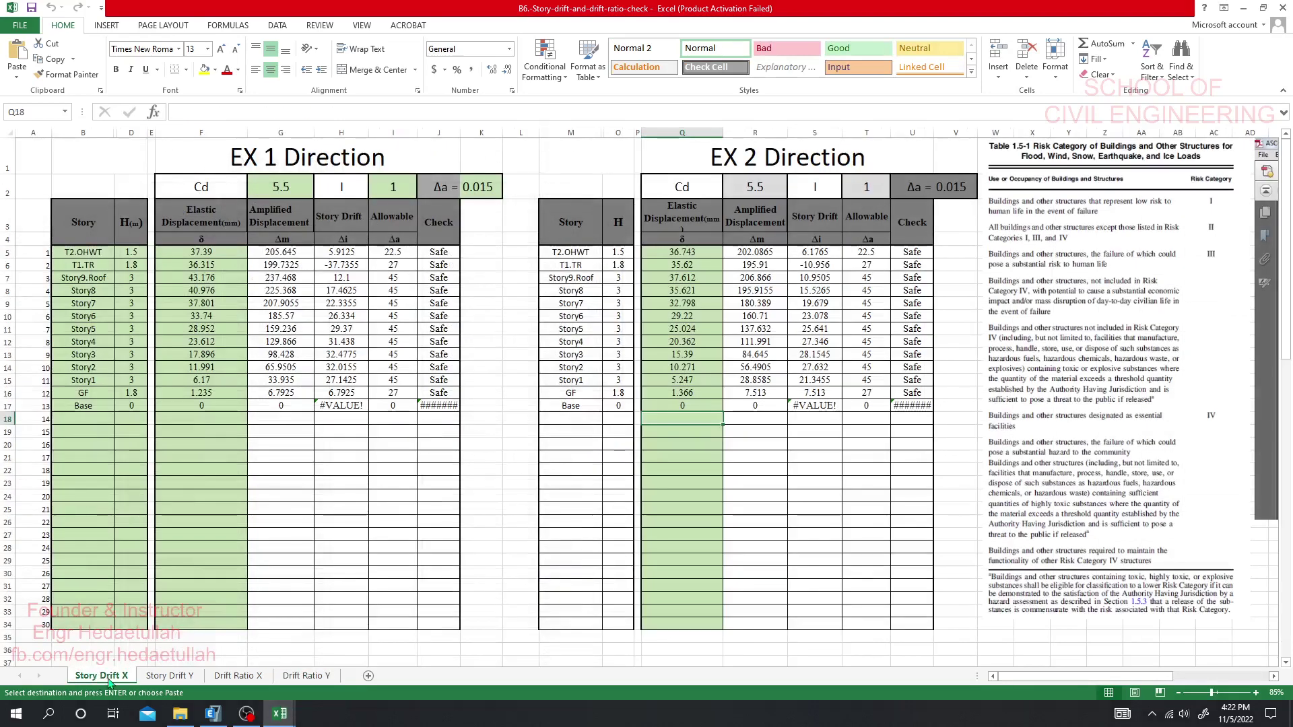
pyautogui.rightClick(90, 254)
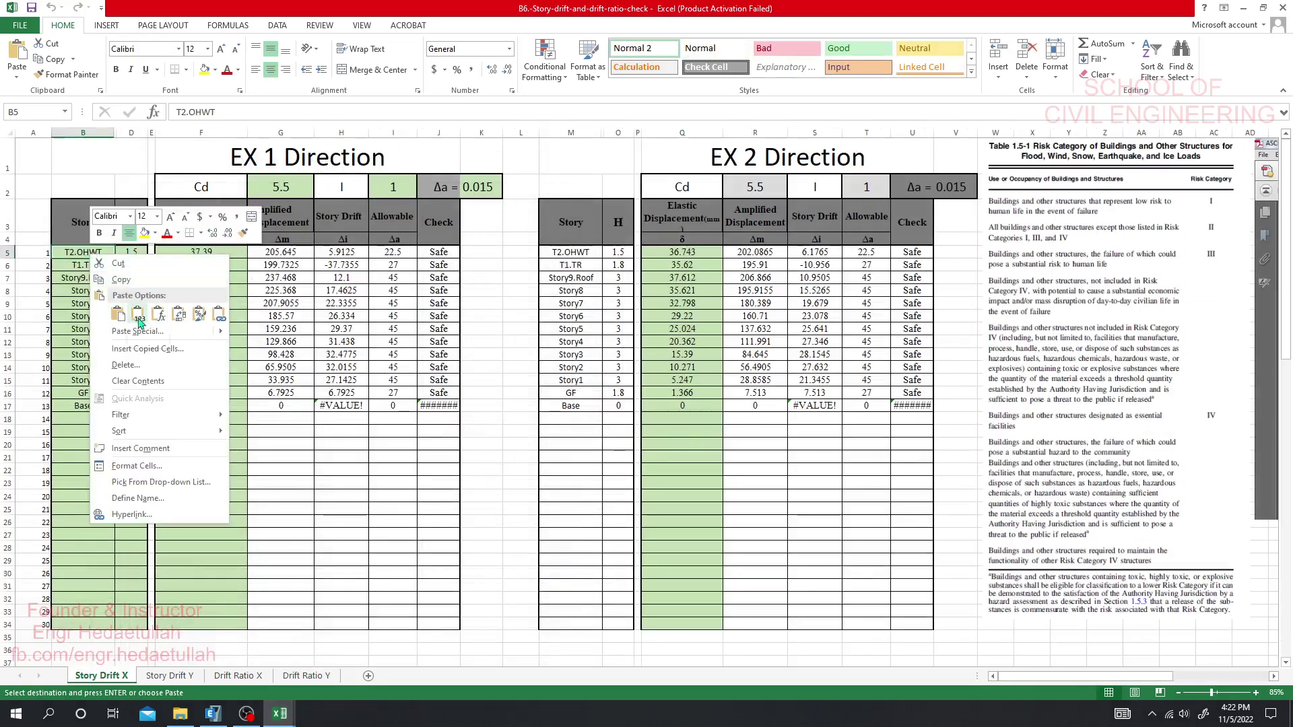
pyautogui.click(138, 317)
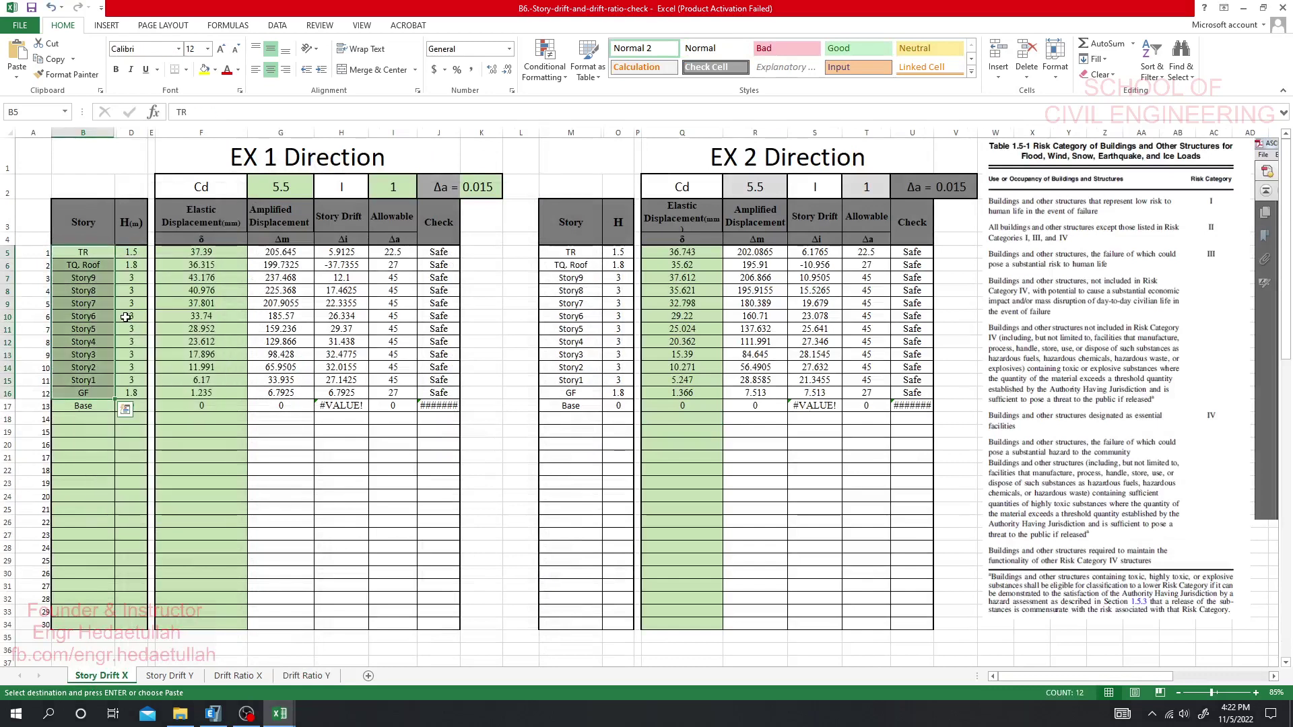
pyautogui.click(69, 411)
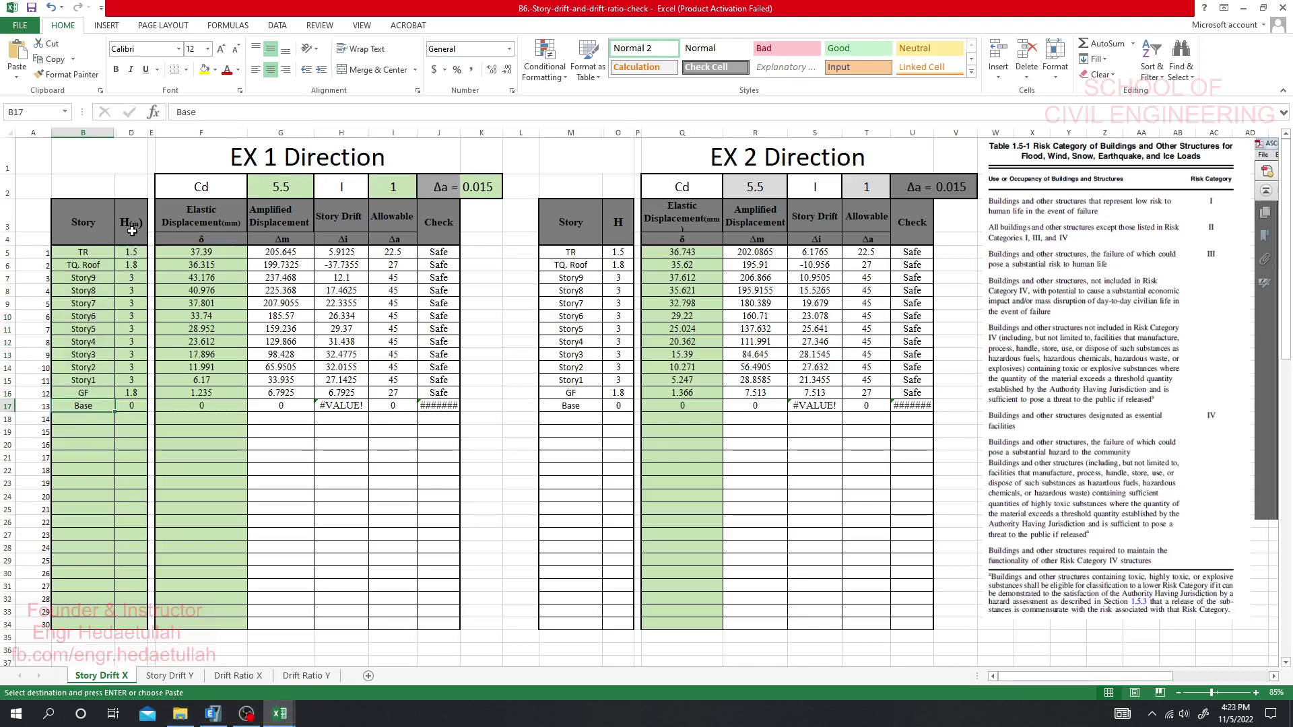
pyautogui.moveTo(180, 714)
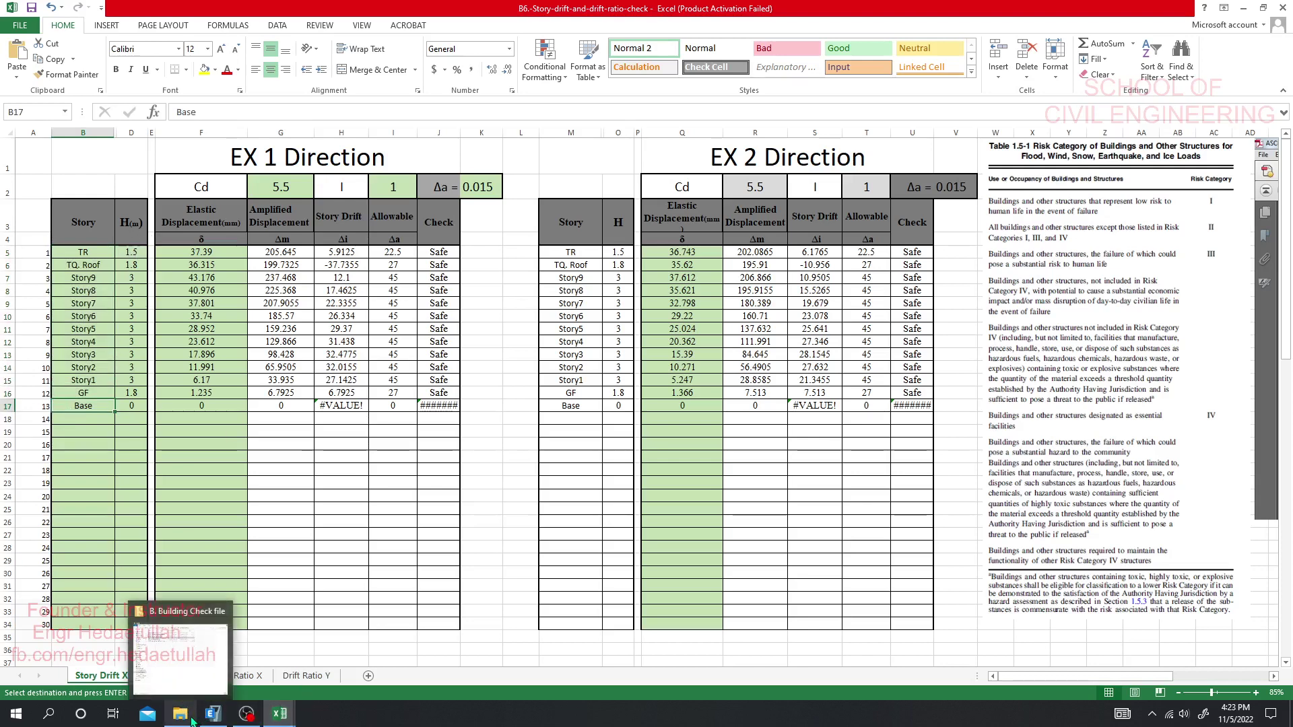
pyautogui.click(160, 667)
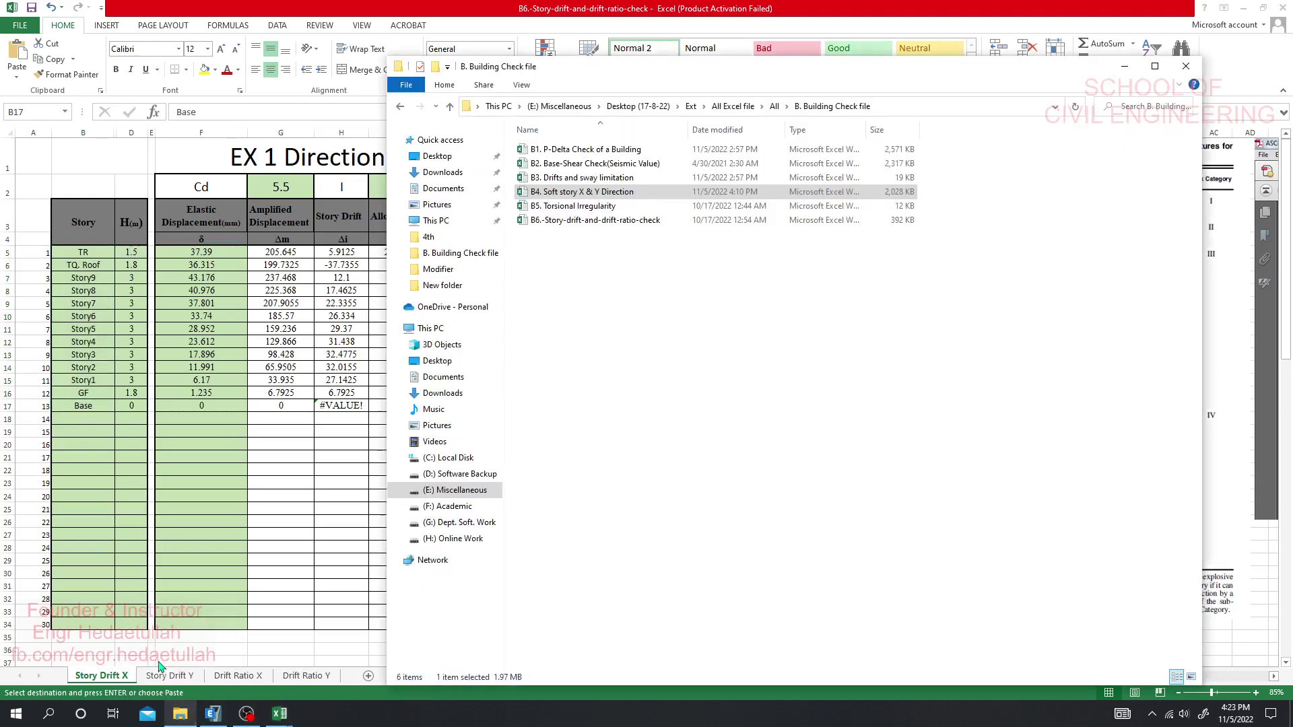
# Step: Open the B3 Drifts and sway limitation workbook and paste its metre values R11:R22 transposed at Y23
pyautogui.doubleClick(584, 179)
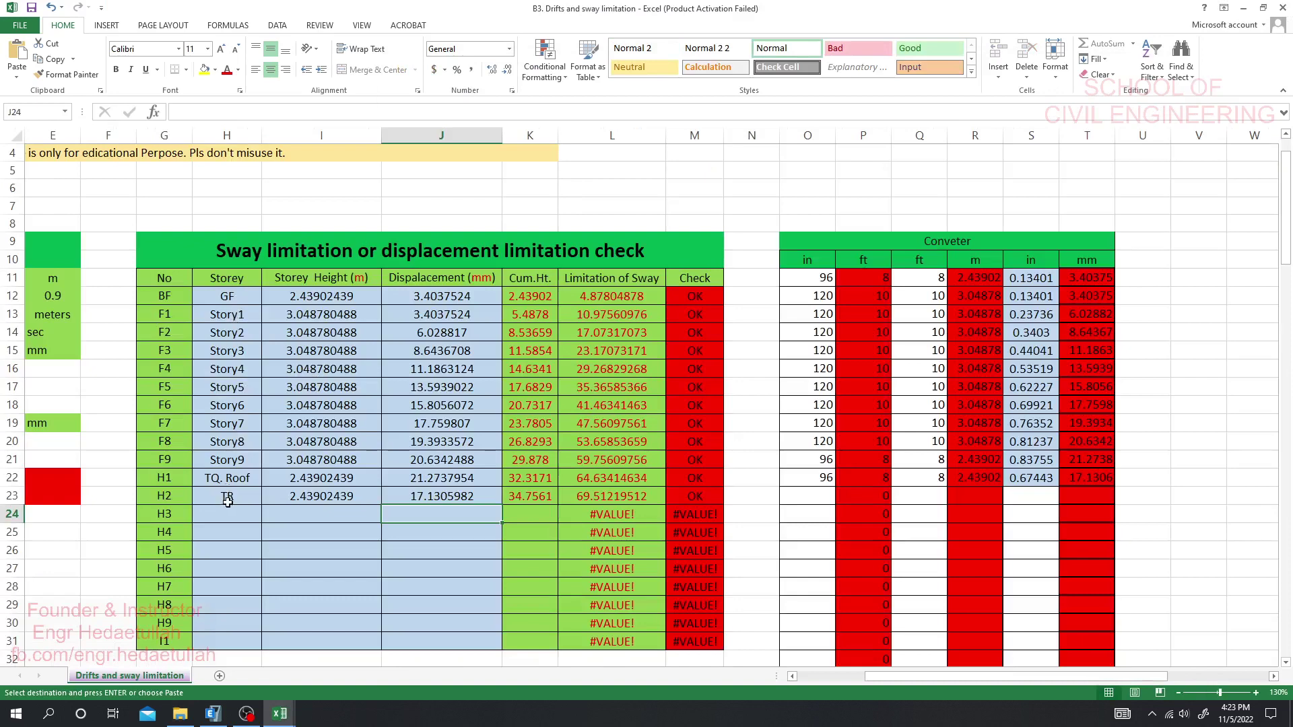
pyautogui.moveTo(931, 279); pyautogui.dragTo(924, 478)
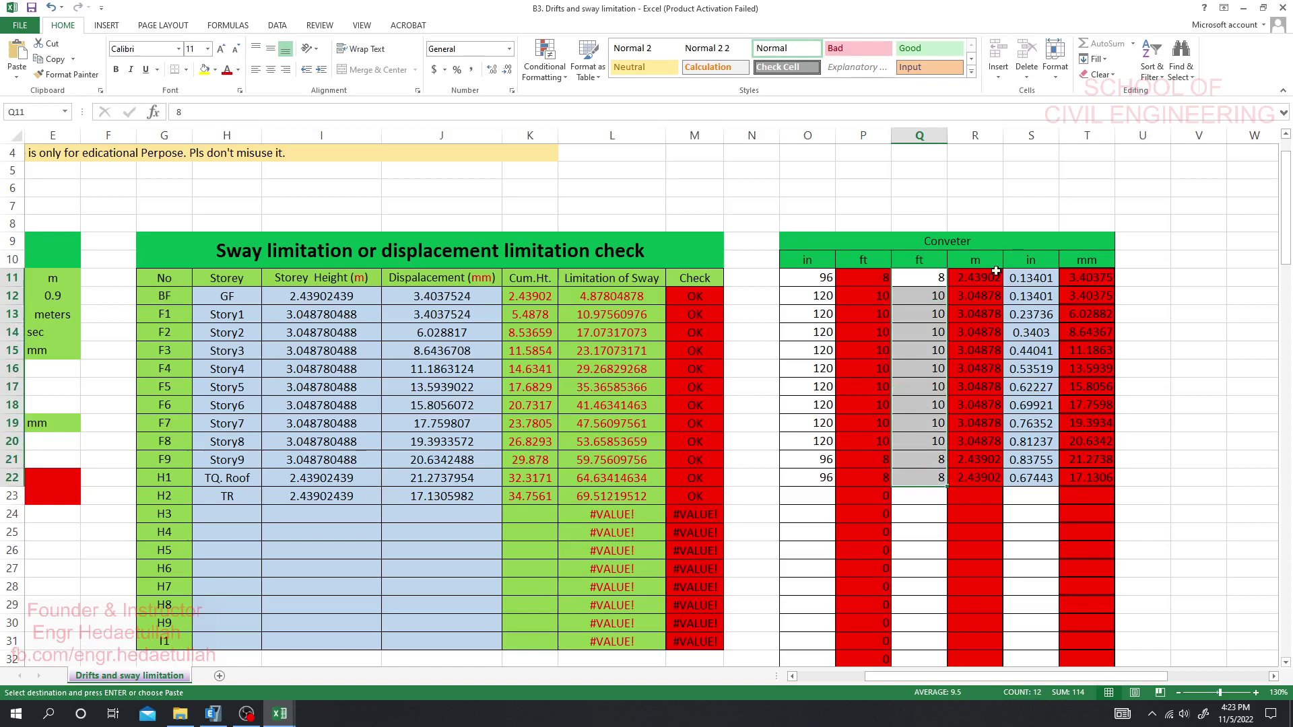
pyautogui.moveTo(985, 278); pyautogui.dragTo(977, 479)
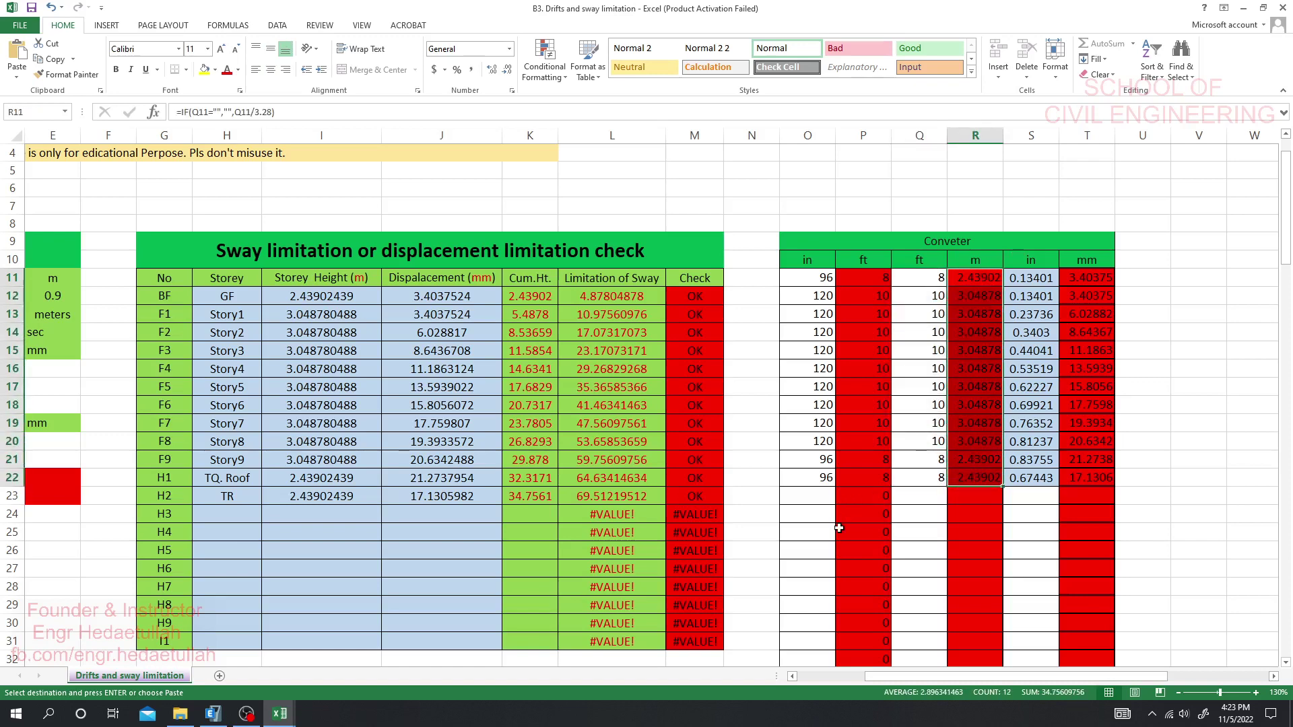
pyautogui.hotkey('ctrl', 'c')
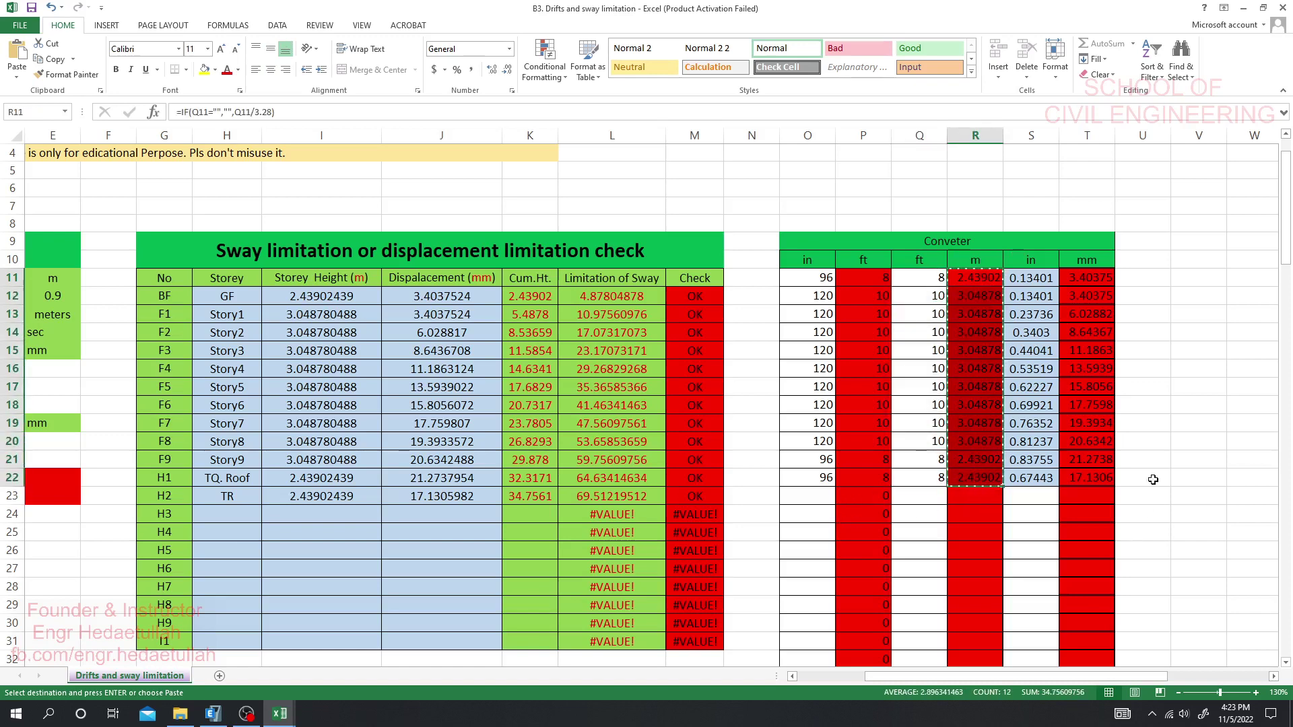
pyautogui.hscroll(3, 1153, 479)
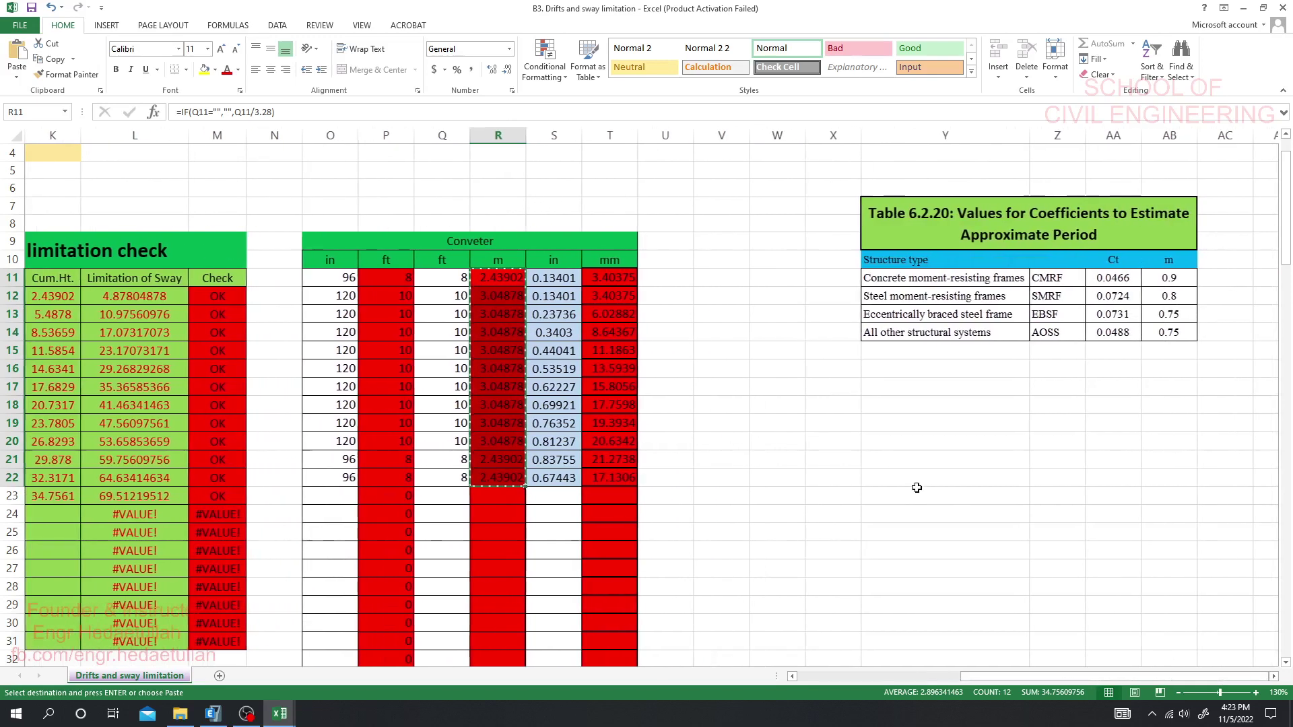
pyautogui.rightClick(917, 492)
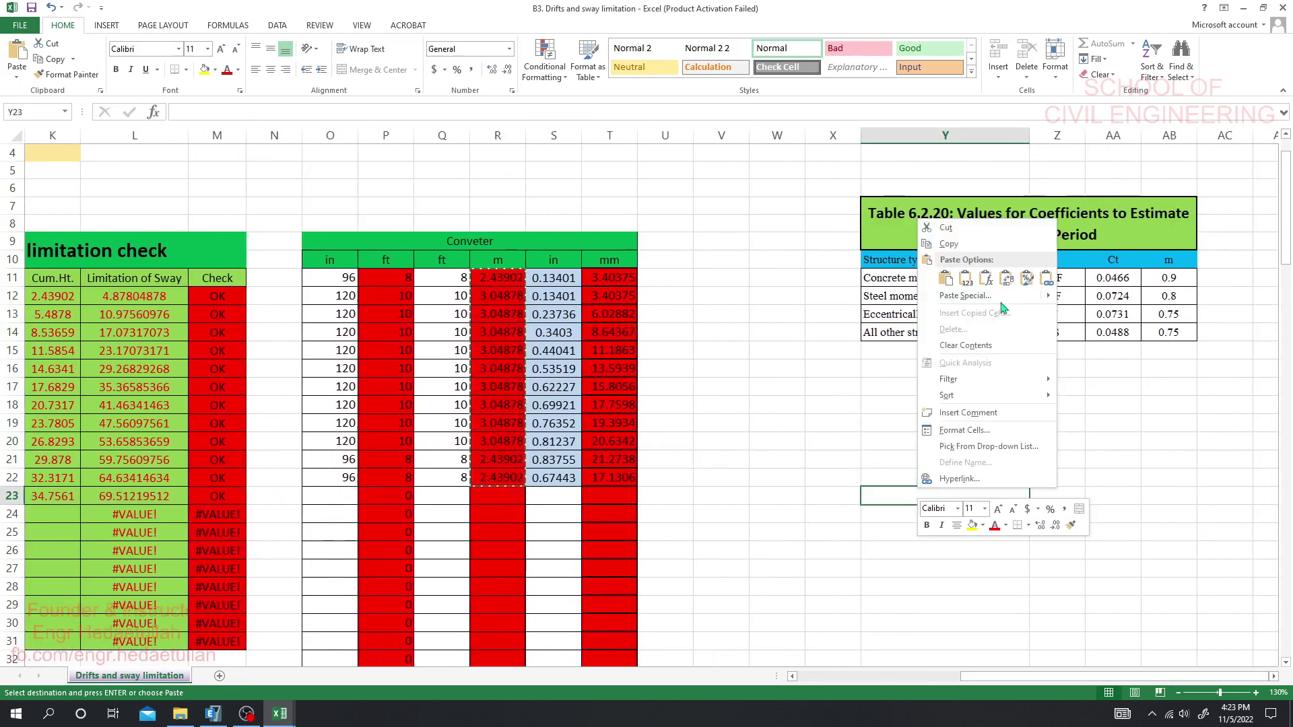
pyautogui.click(1007, 279)
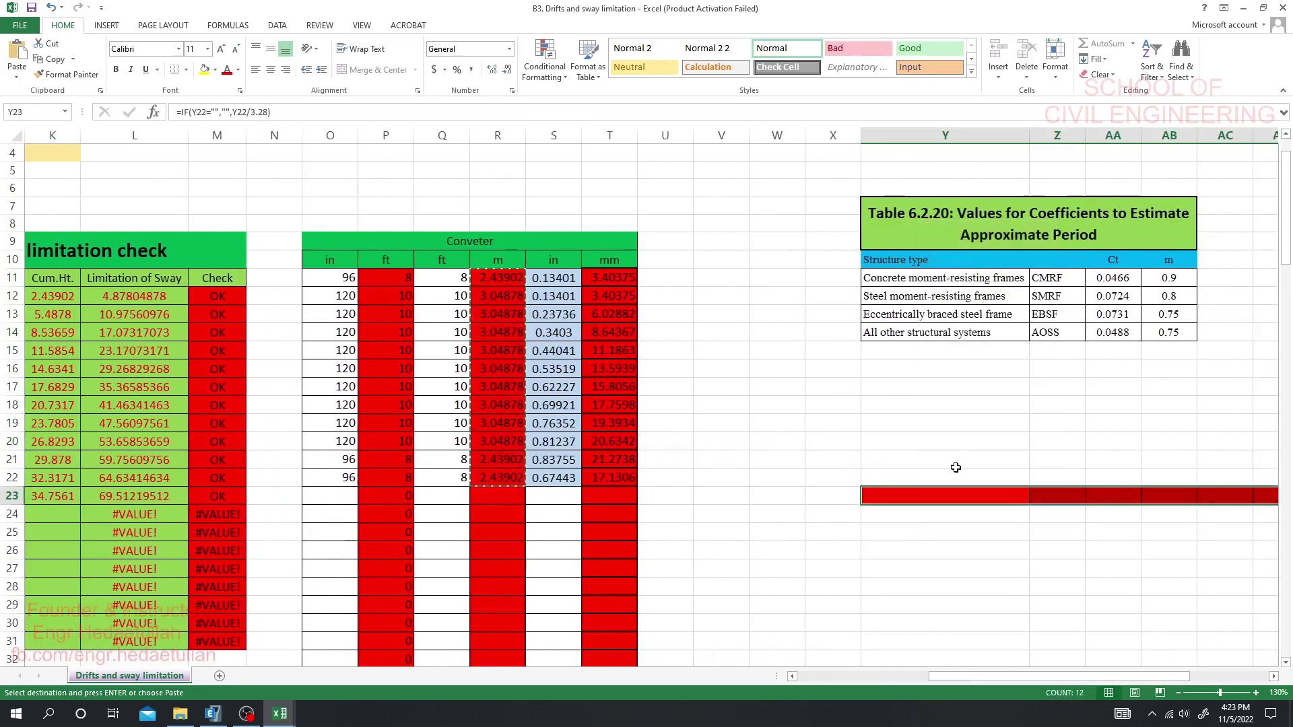
# Step: Undo the transposed paste, close B3 without saving, and select the TR story height in B6
pyautogui.click(1010, 605)
pyautogui.click(984, 499)
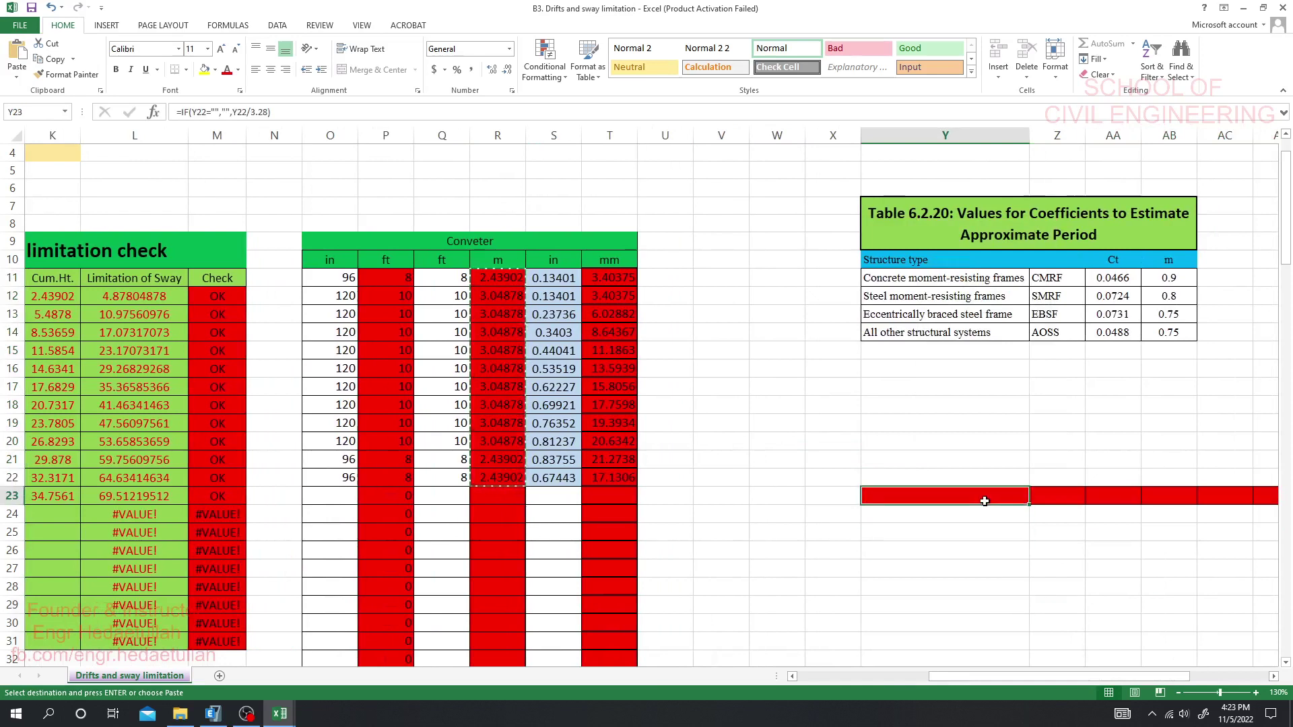
pyautogui.hotkey('ctrl', 'z')
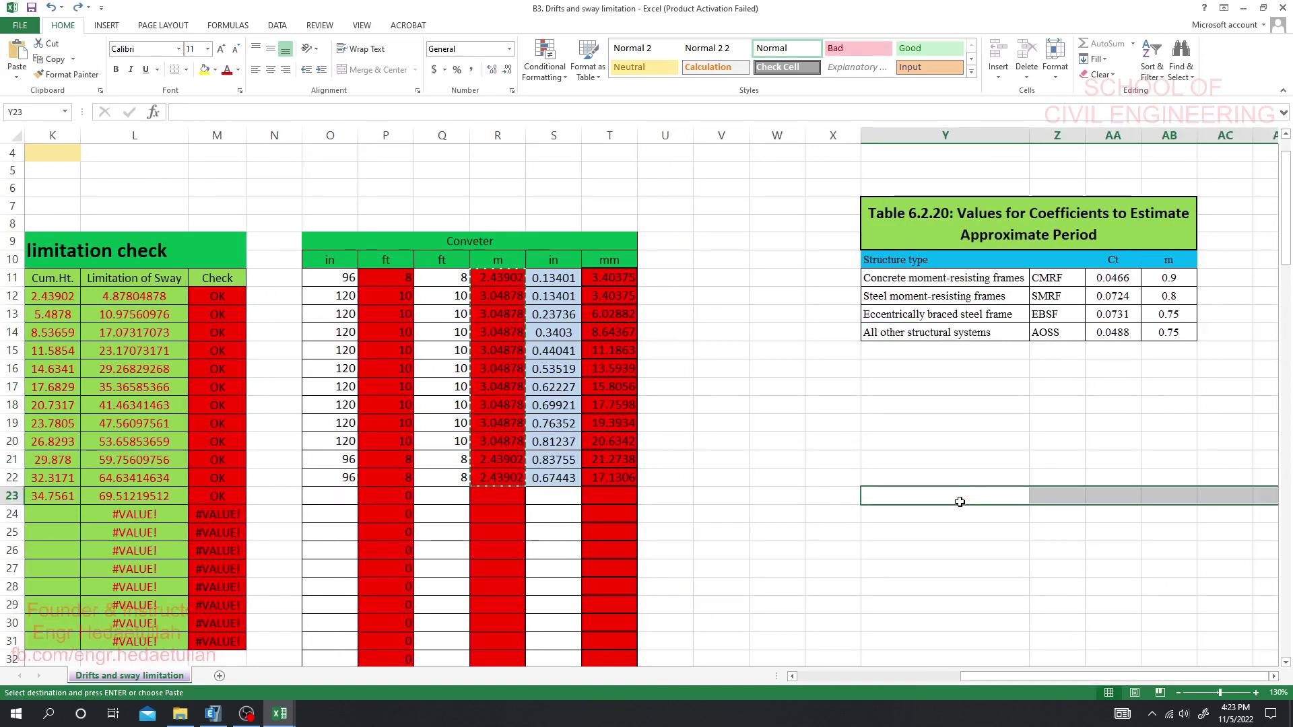
pyautogui.click(949, 549)
pyautogui.press('Escape')
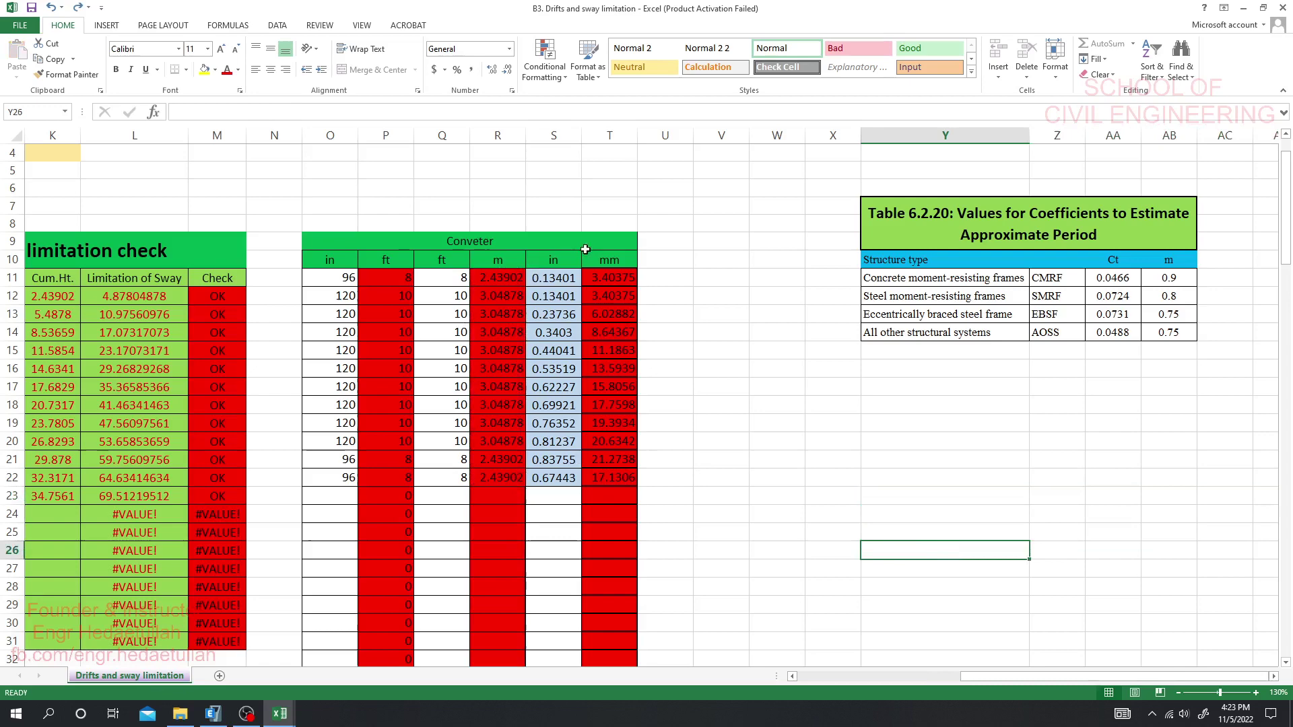
pyautogui.click(1283, 8)
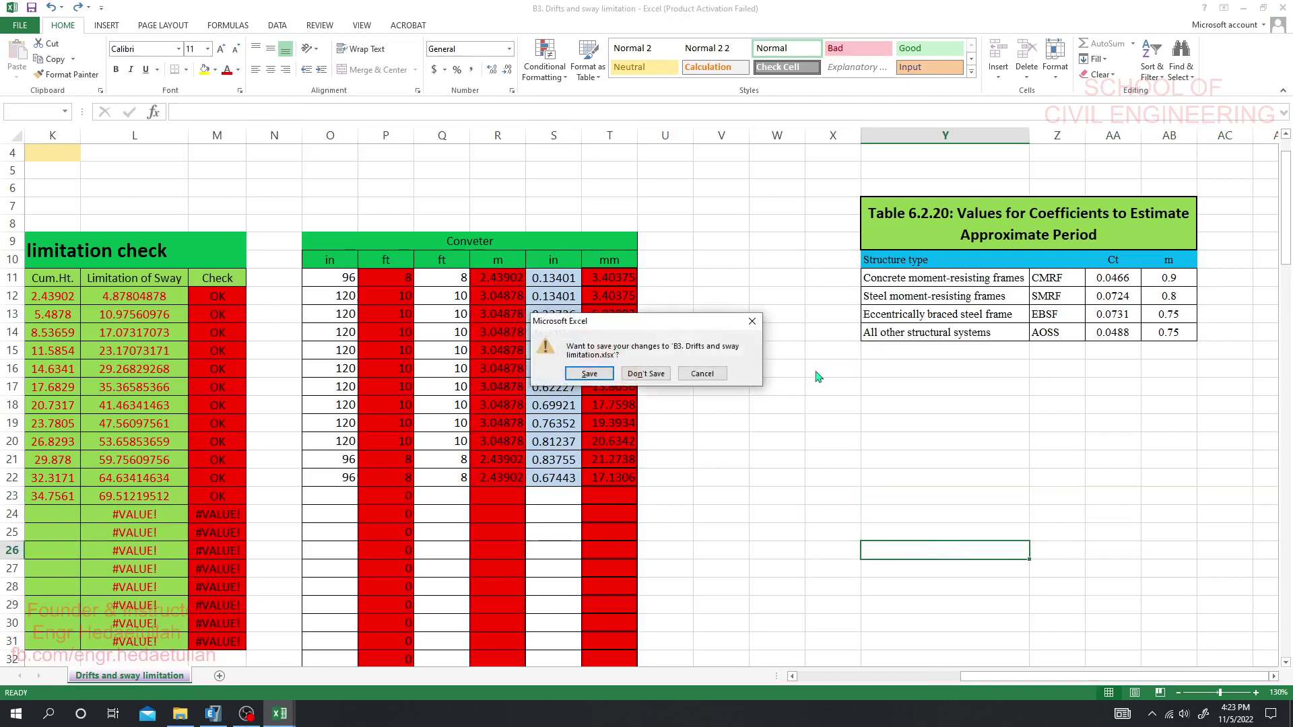
pyautogui.click(648, 374)
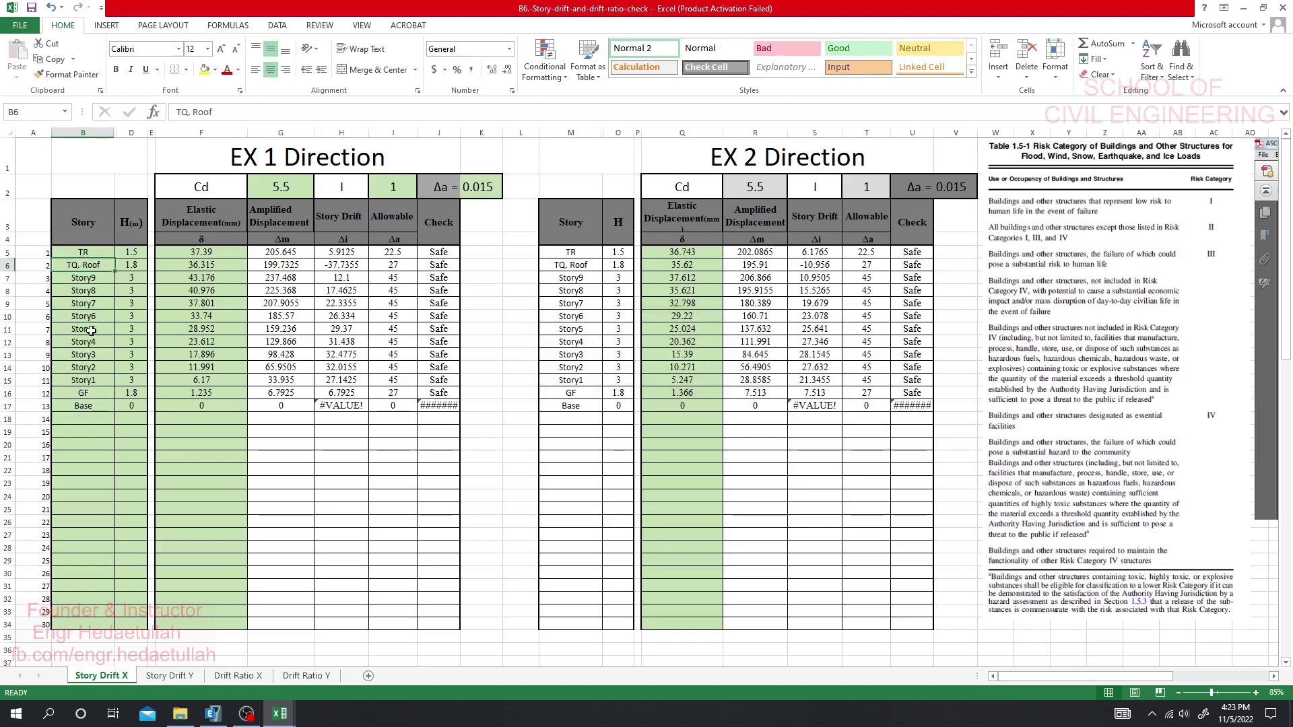
pyautogui.click(128, 252)
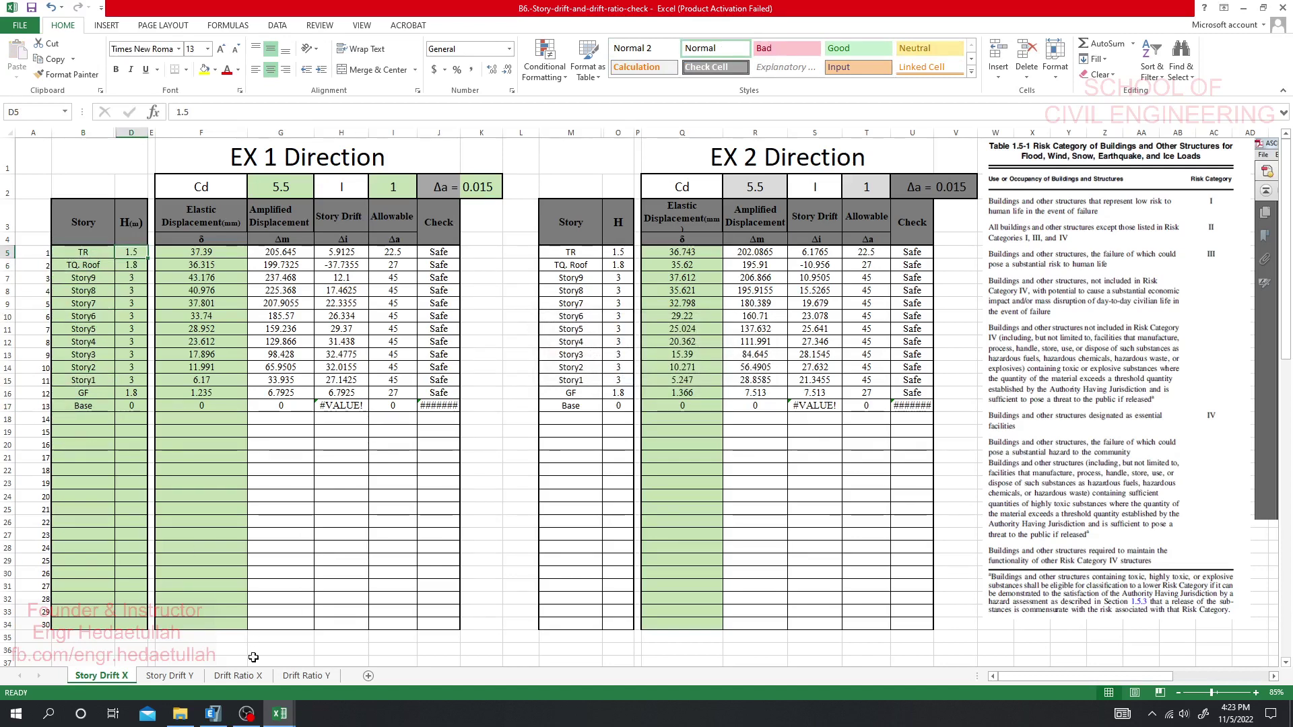
# Step: Switch the ETABS model to Metric MKS Defaults units
pyautogui.click(213, 713)
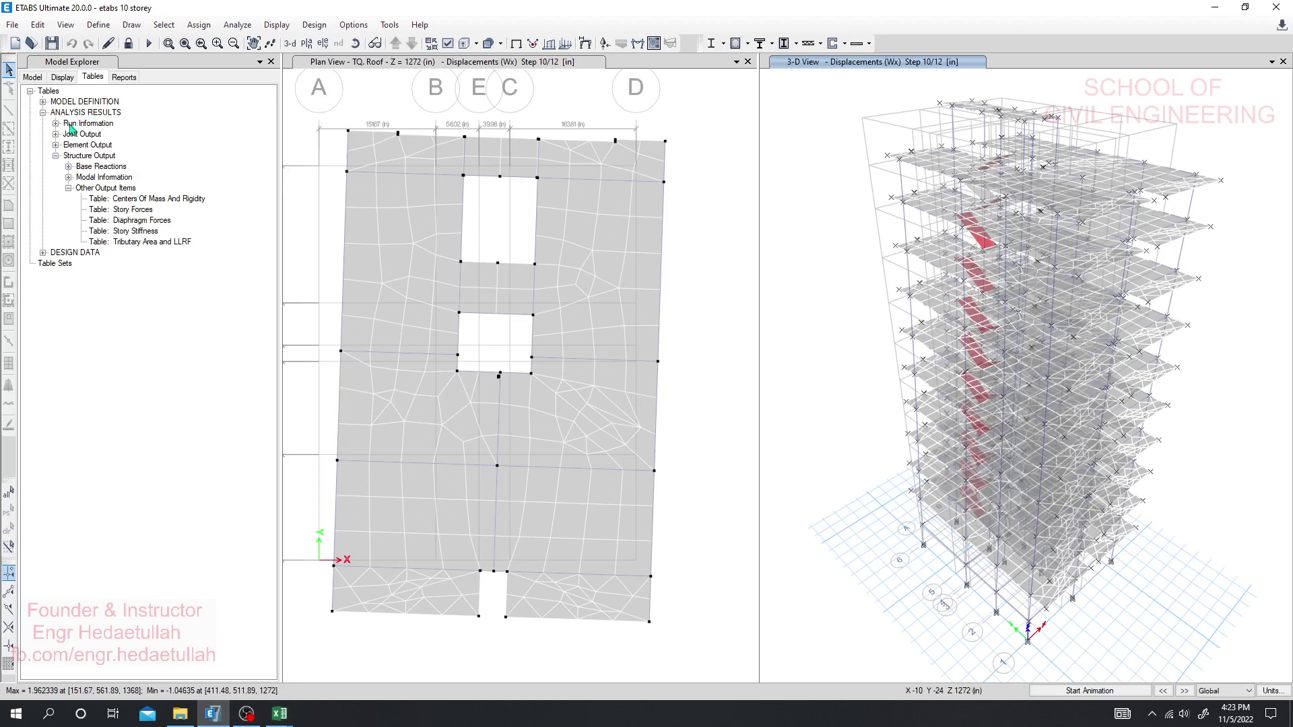
pyautogui.click(1272, 692)
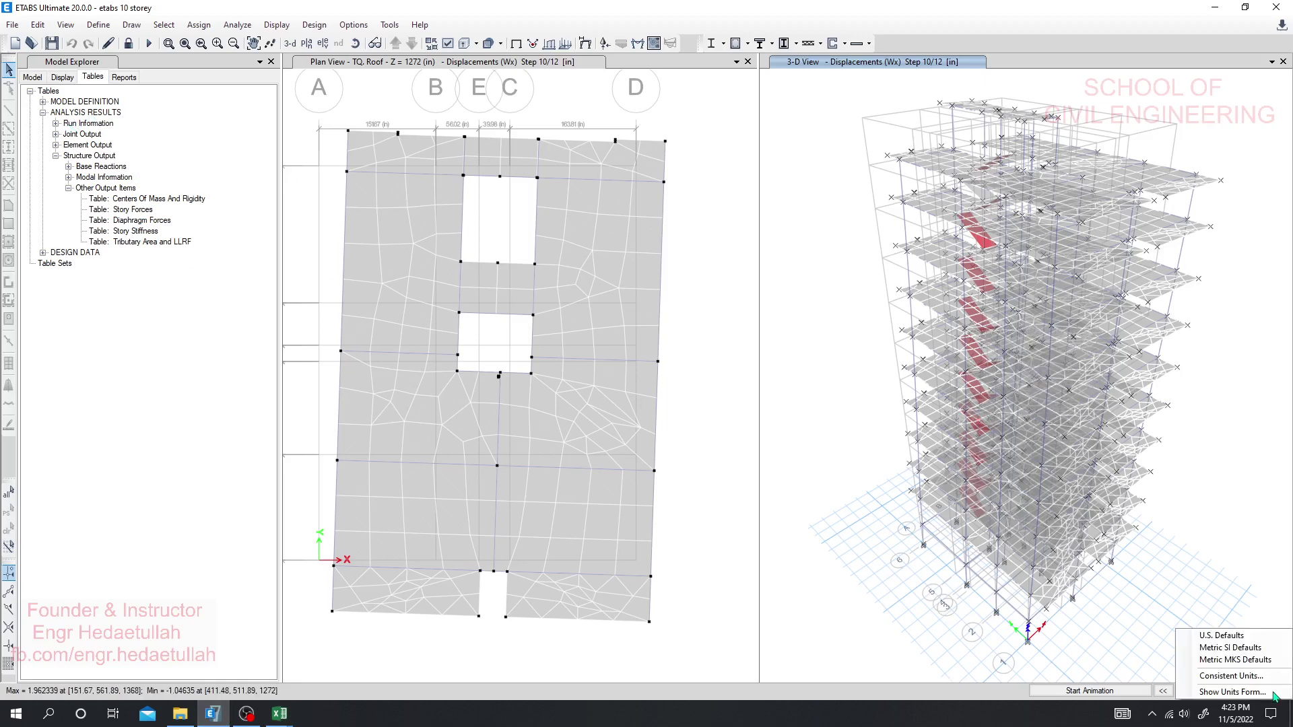
pyautogui.click(1228, 662)
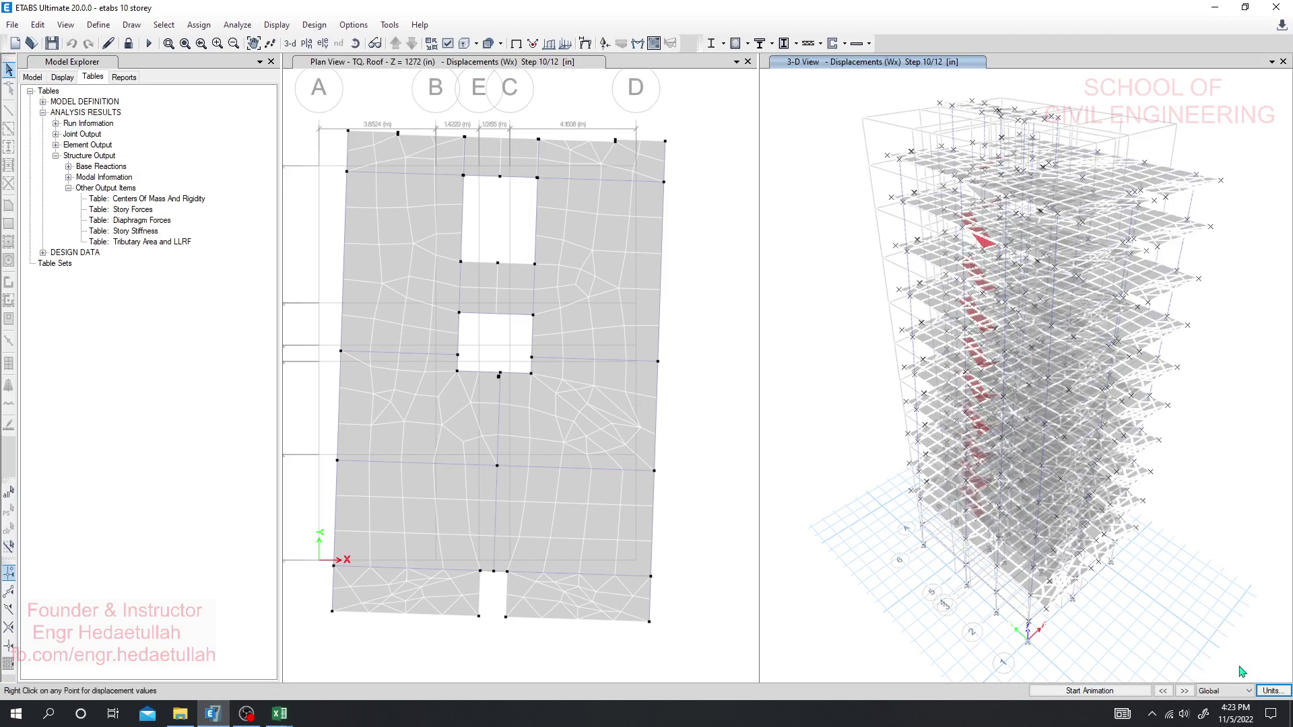
# Step: Expand Model Definition > System Data > Towers, Stories and Grids in Model Explorer
pyautogui.click(42, 101)
pyautogui.click(43, 101)
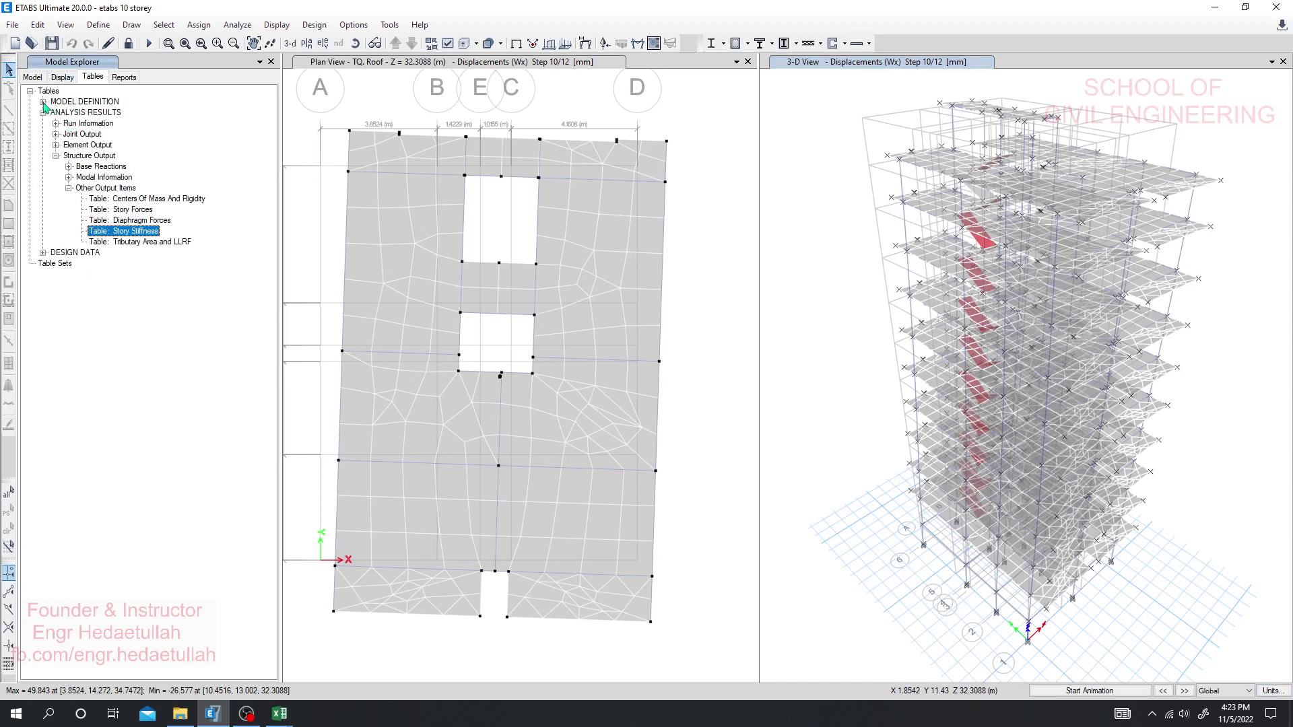
pyautogui.click(42, 101)
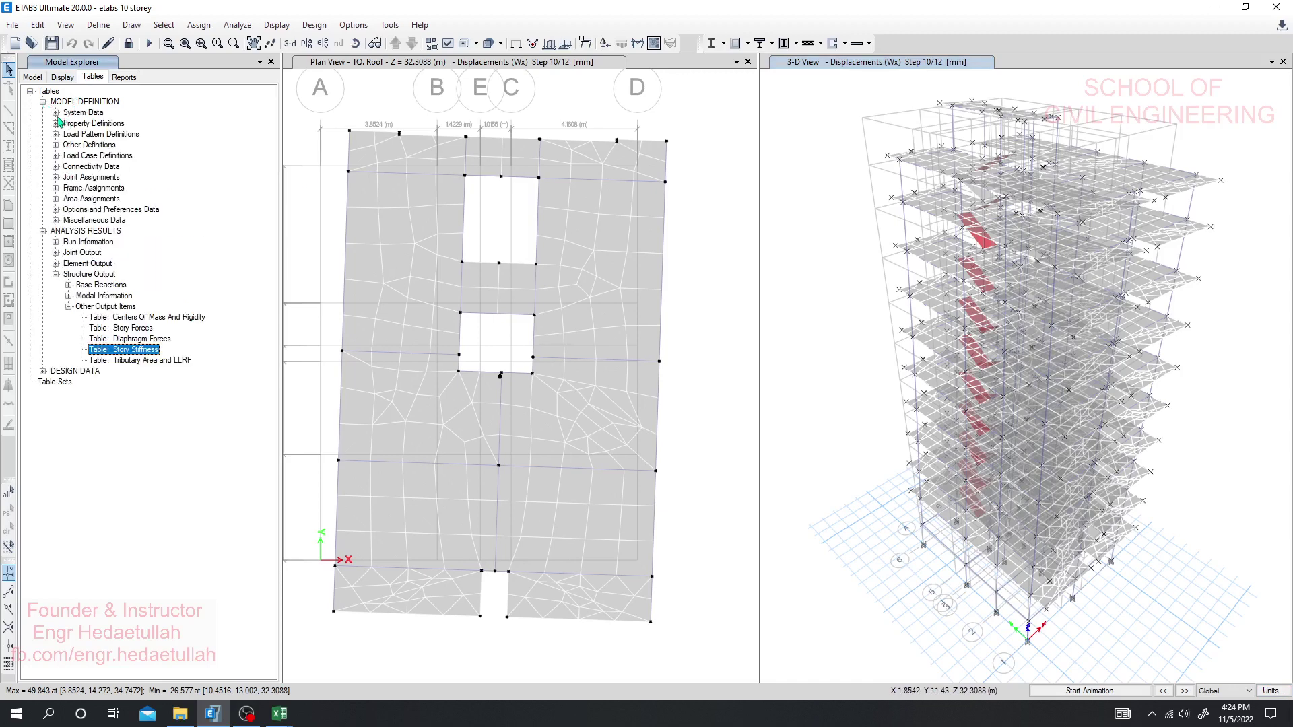
pyautogui.click(56, 112)
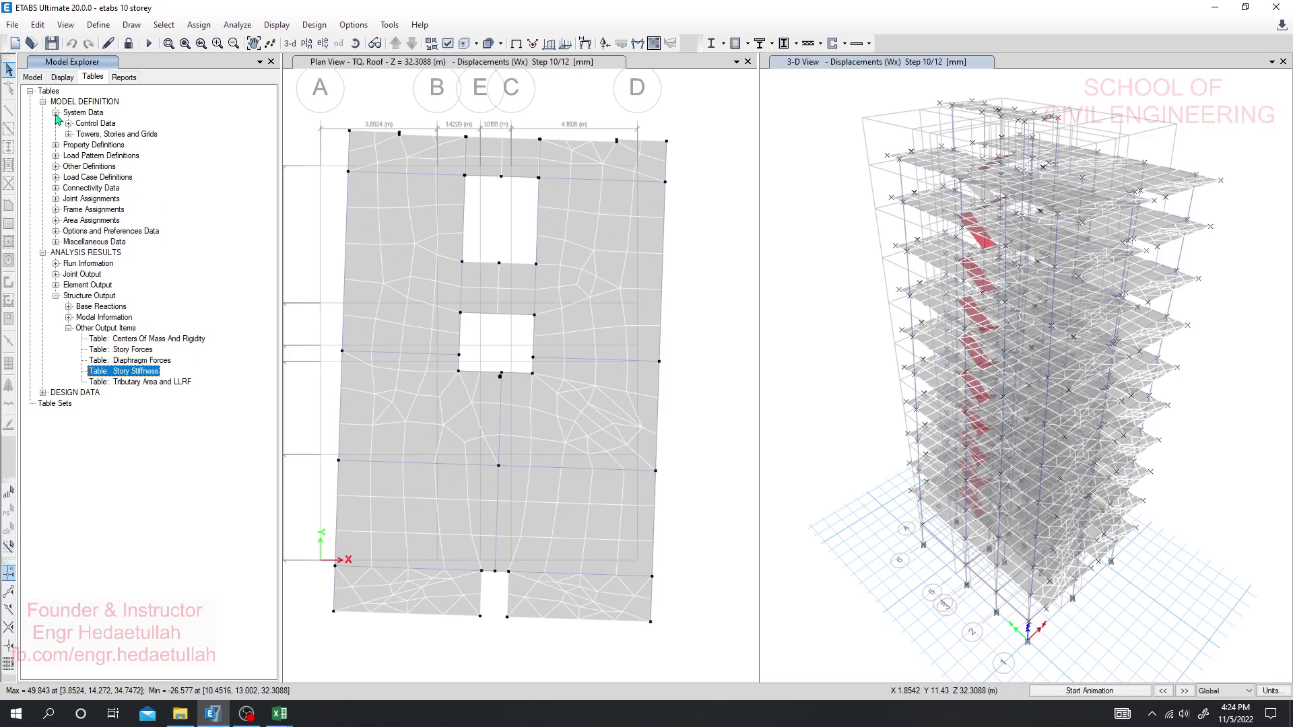
pyautogui.click(68, 124)
pyautogui.click(68, 145)
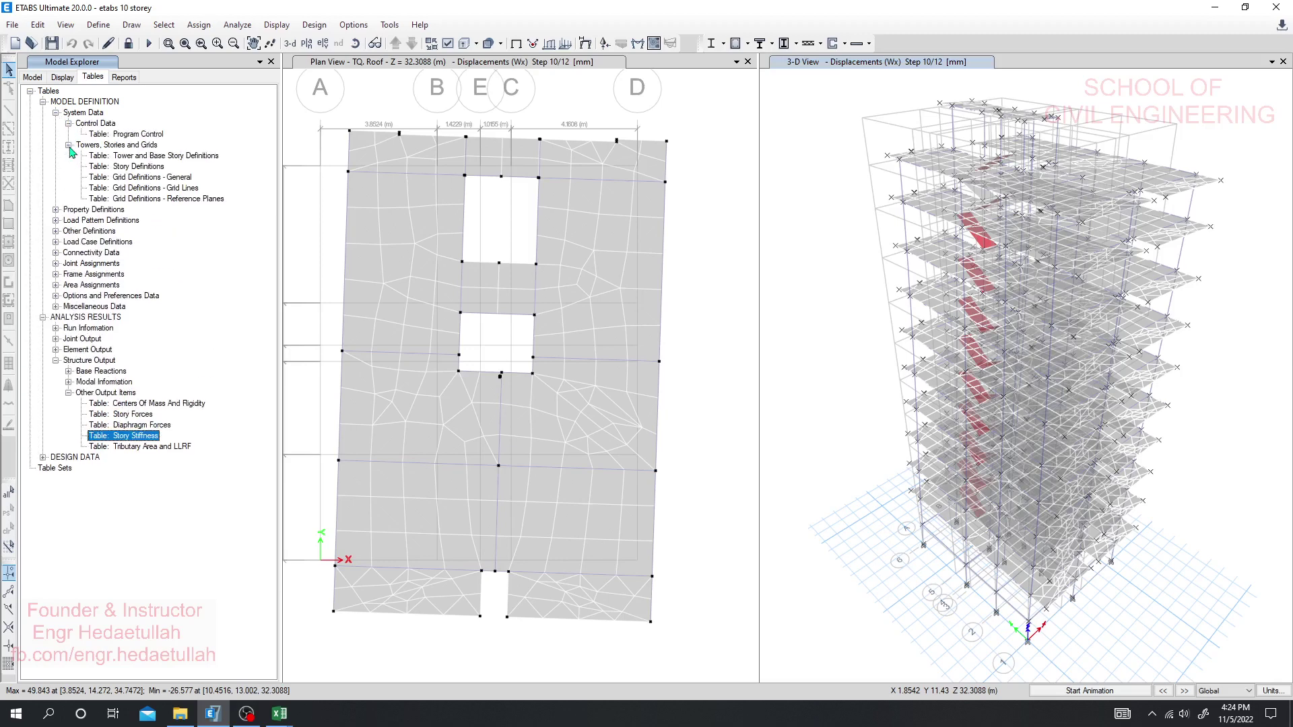
# Step: Show the Story Definitions table and copy the Height values from TR down to GF
pyautogui.click(135, 167)
pyautogui.rightClick(136, 168)
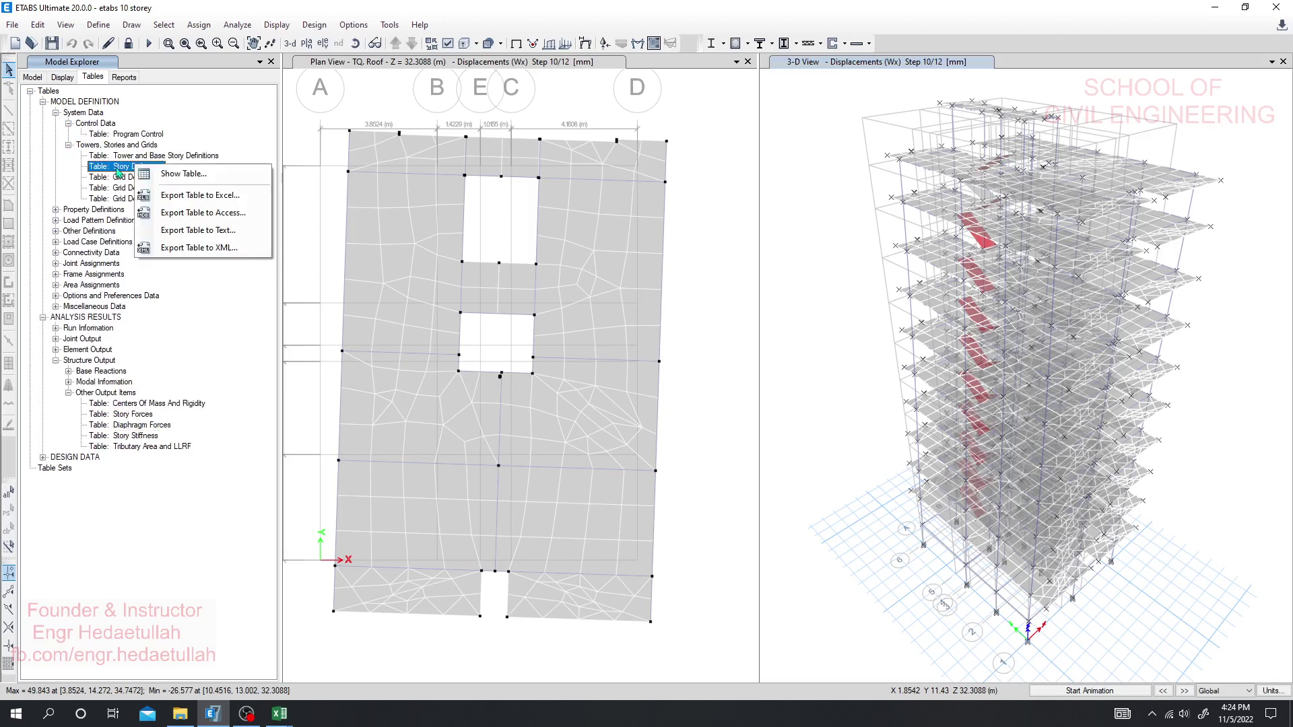
pyautogui.click(182, 174)
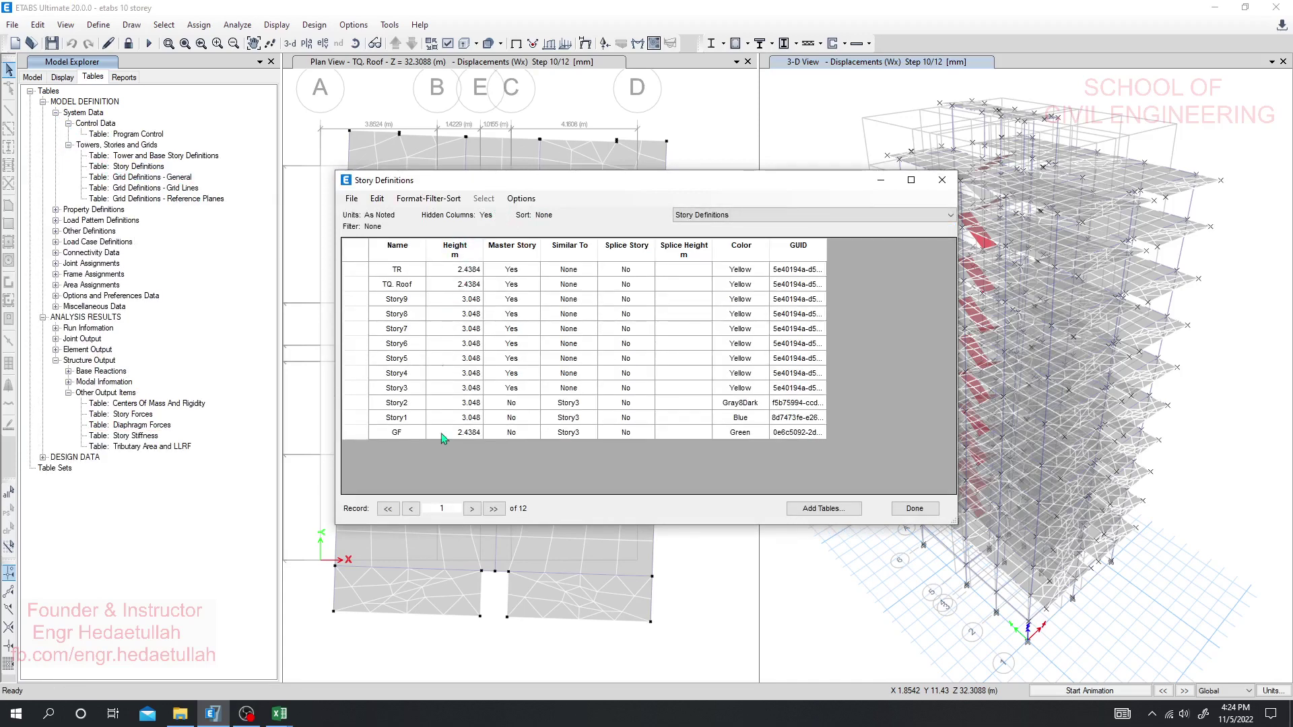
pyautogui.click(464, 269)
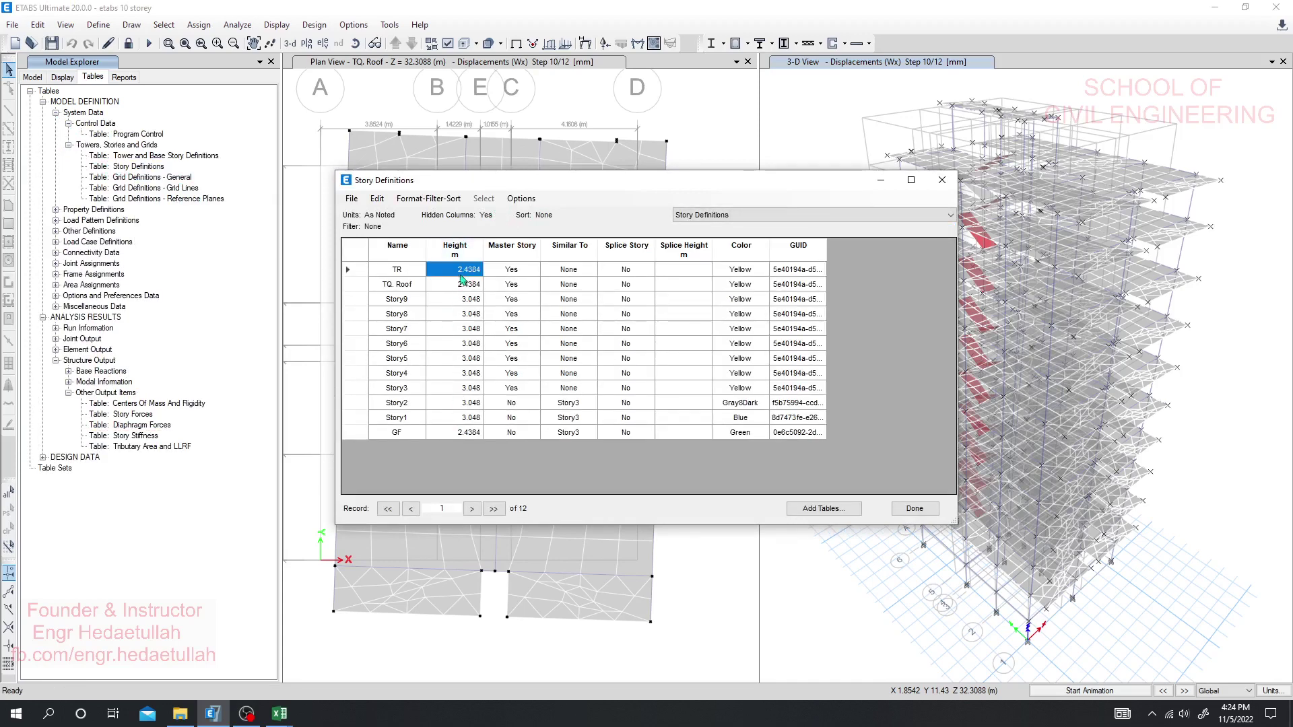
pyautogui.keyDown('shift'); pyautogui.click(462, 435); pyautogui.keyUp('shift')
pyautogui.hotkey('ctrl', 'c')
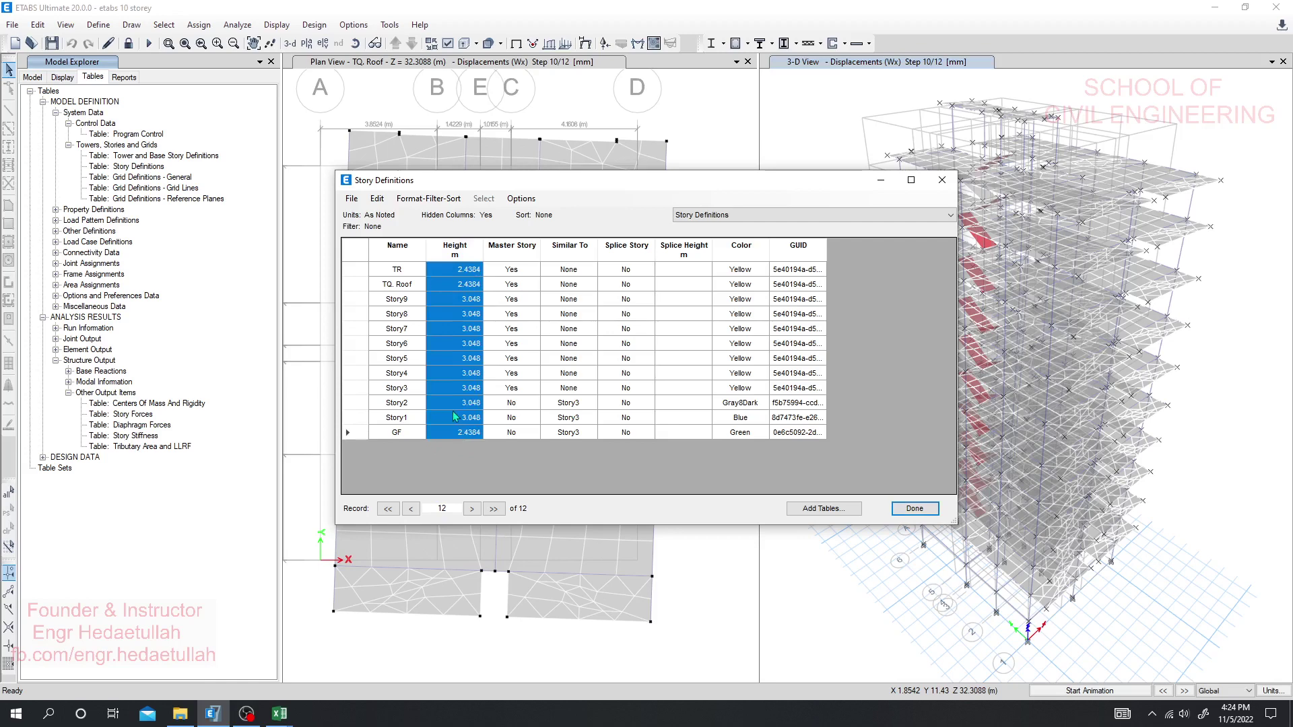
pyautogui.click(280, 713)
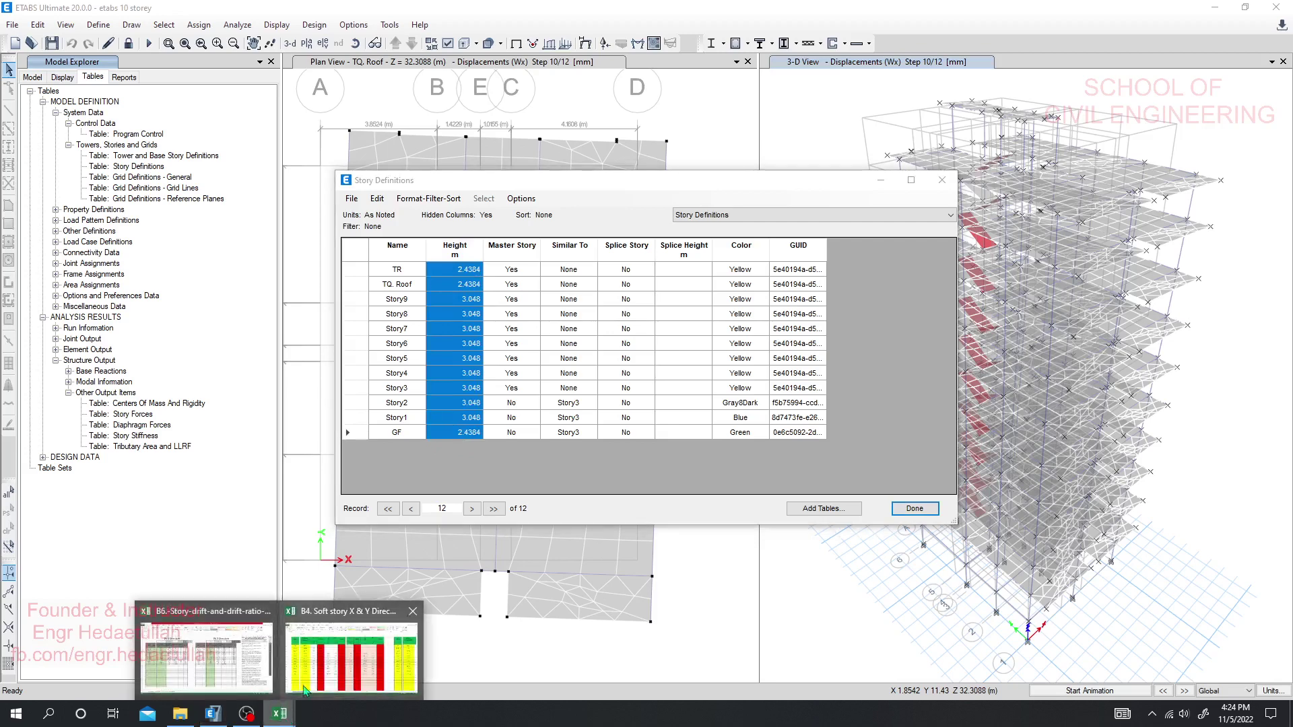
# Step: Paste the ETABS story heights (2.4384, 3.048) as values at D5, then close the Story Definitions table
pyautogui.click(411, 613)
pyautogui.click(412, 613)
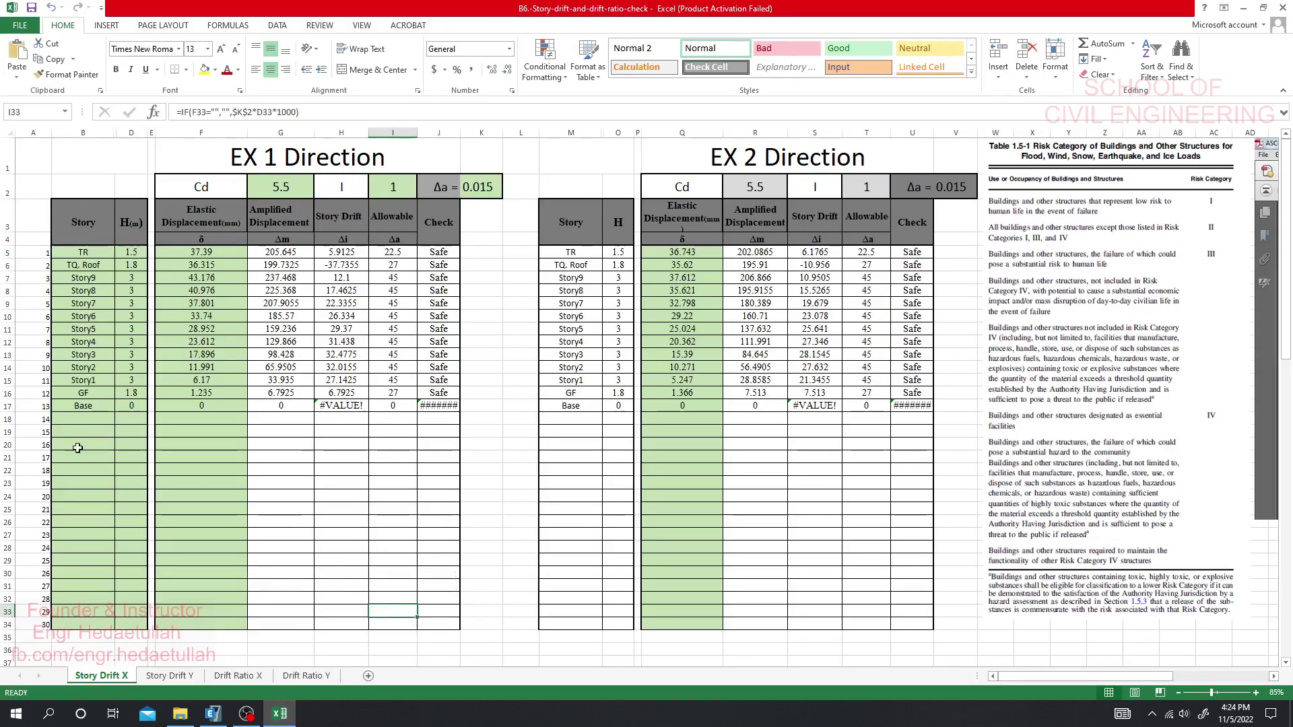
pyautogui.rightClick(119, 254)
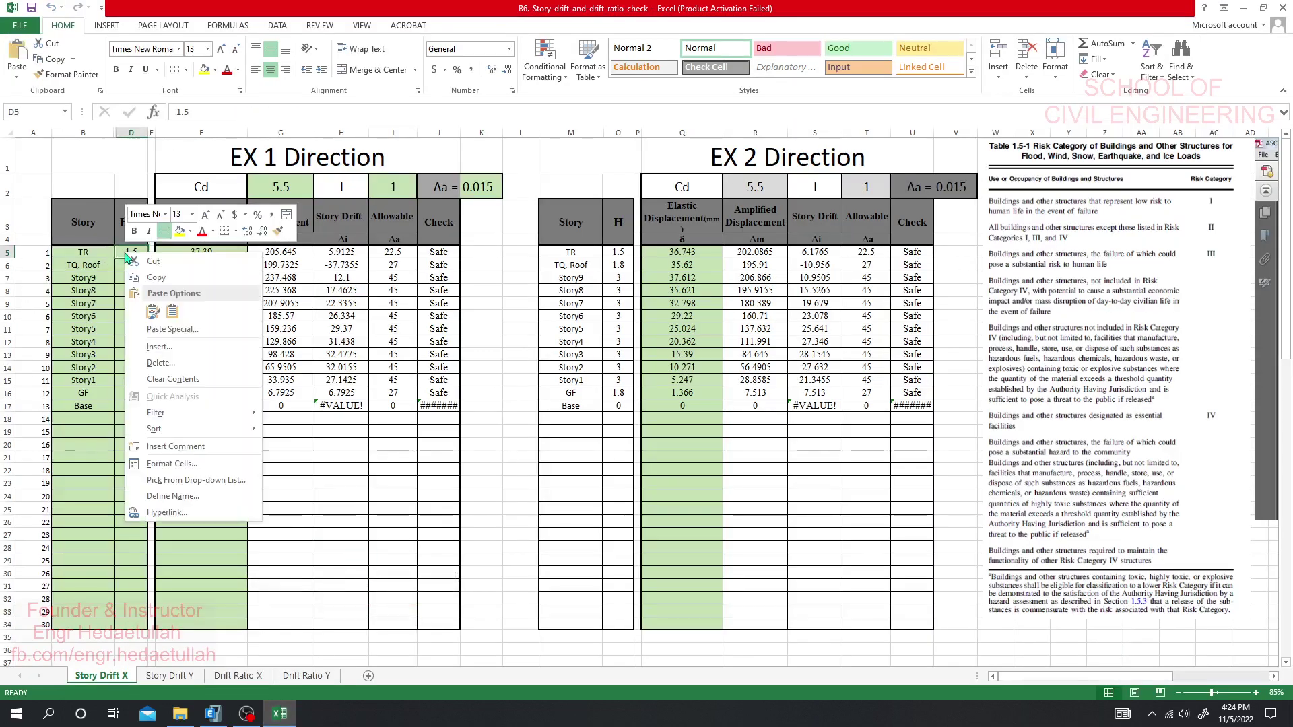
pyautogui.click(173, 310)
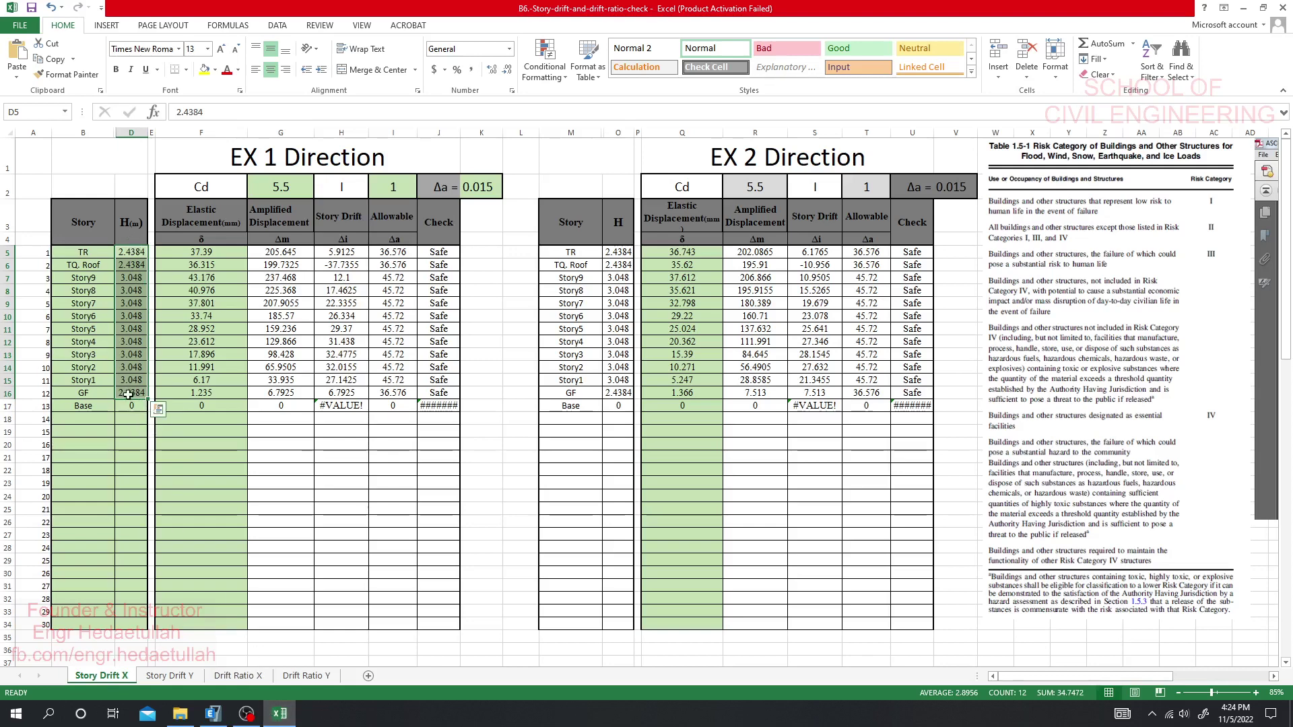
pyautogui.click(276, 711)
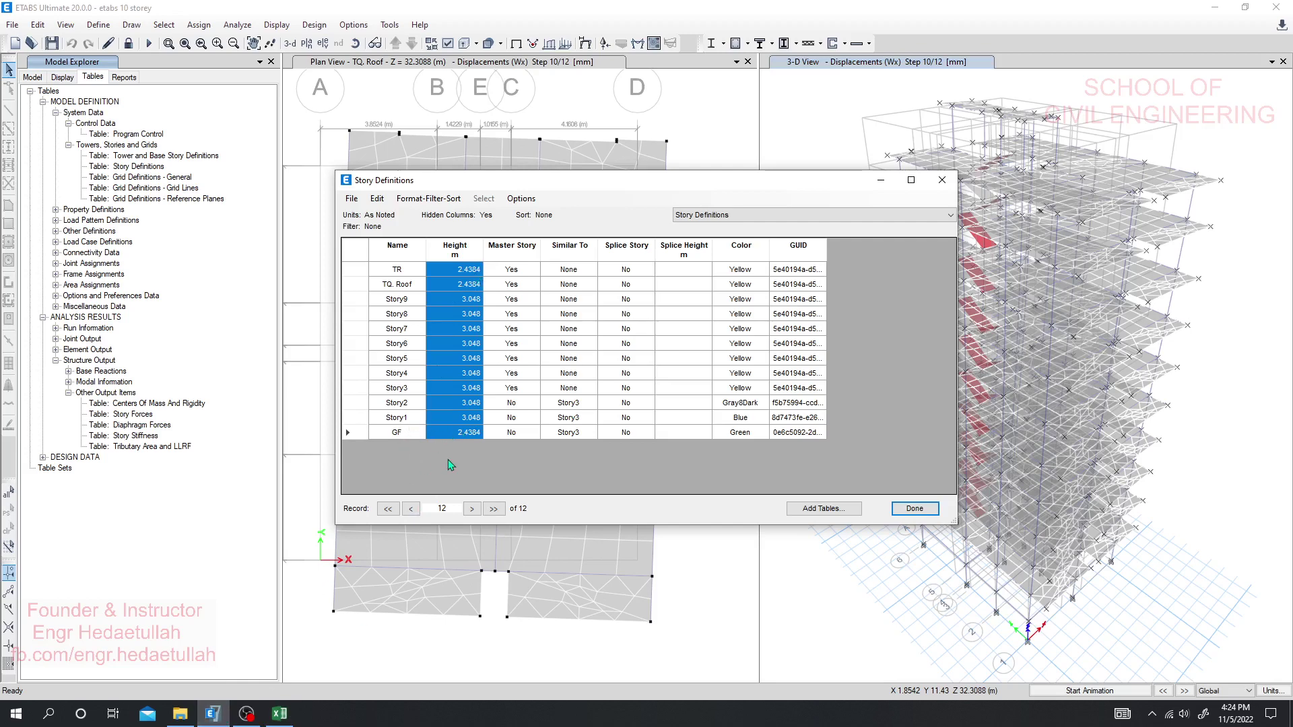
pyautogui.click(942, 180)
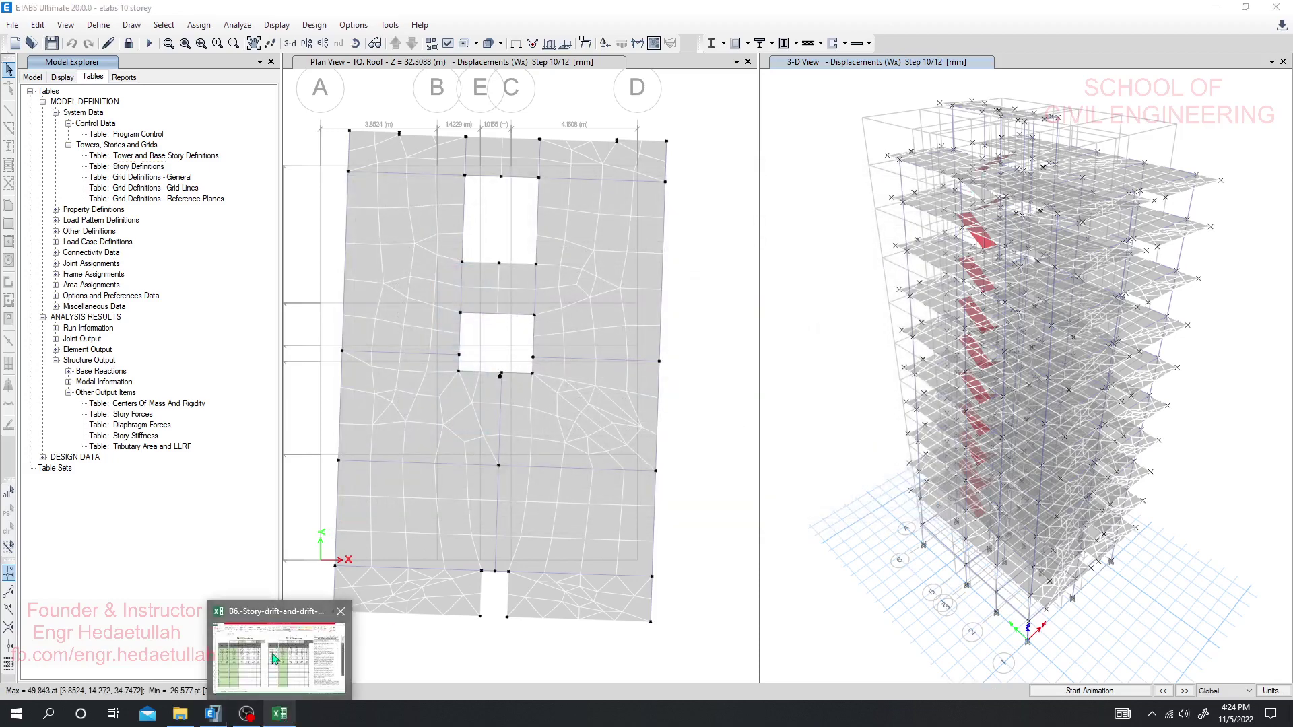
# Step: Check Cd 5.5 and Δa 0.015, and enter importance factor I of 1 in I2
pyautogui.click(276, 720)
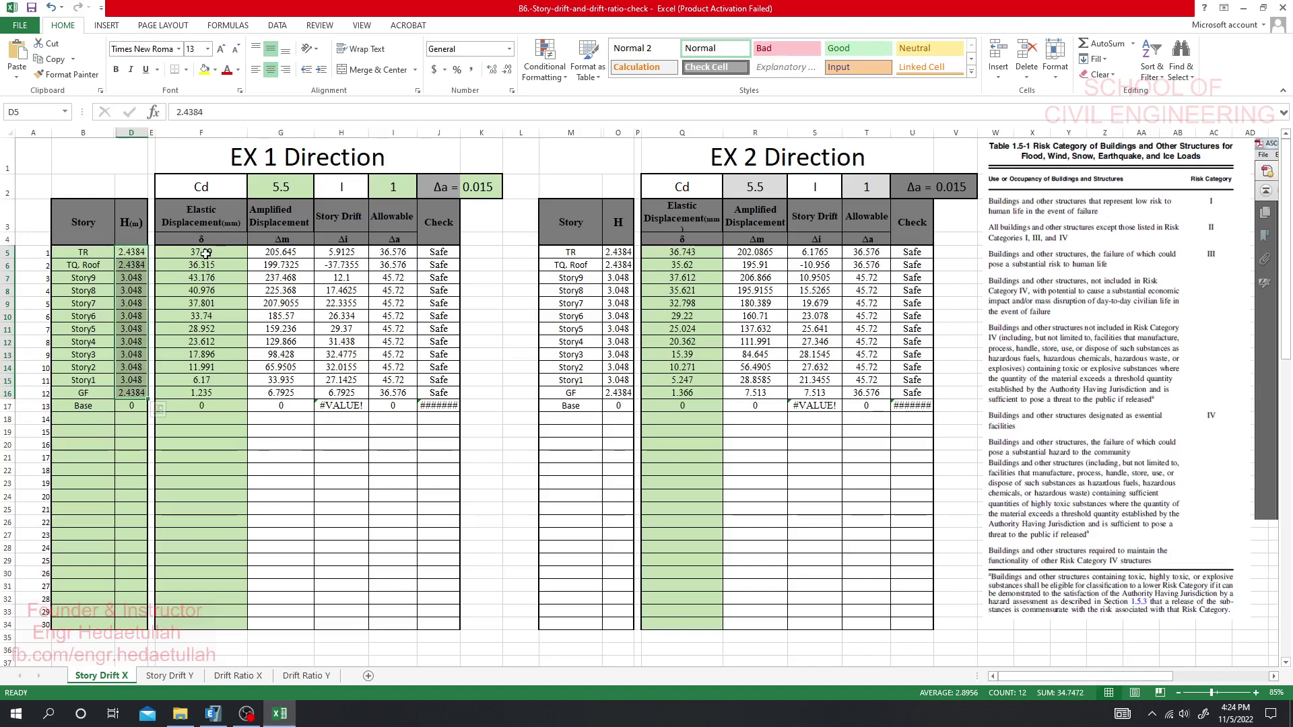
pyautogui.click(269, 190)
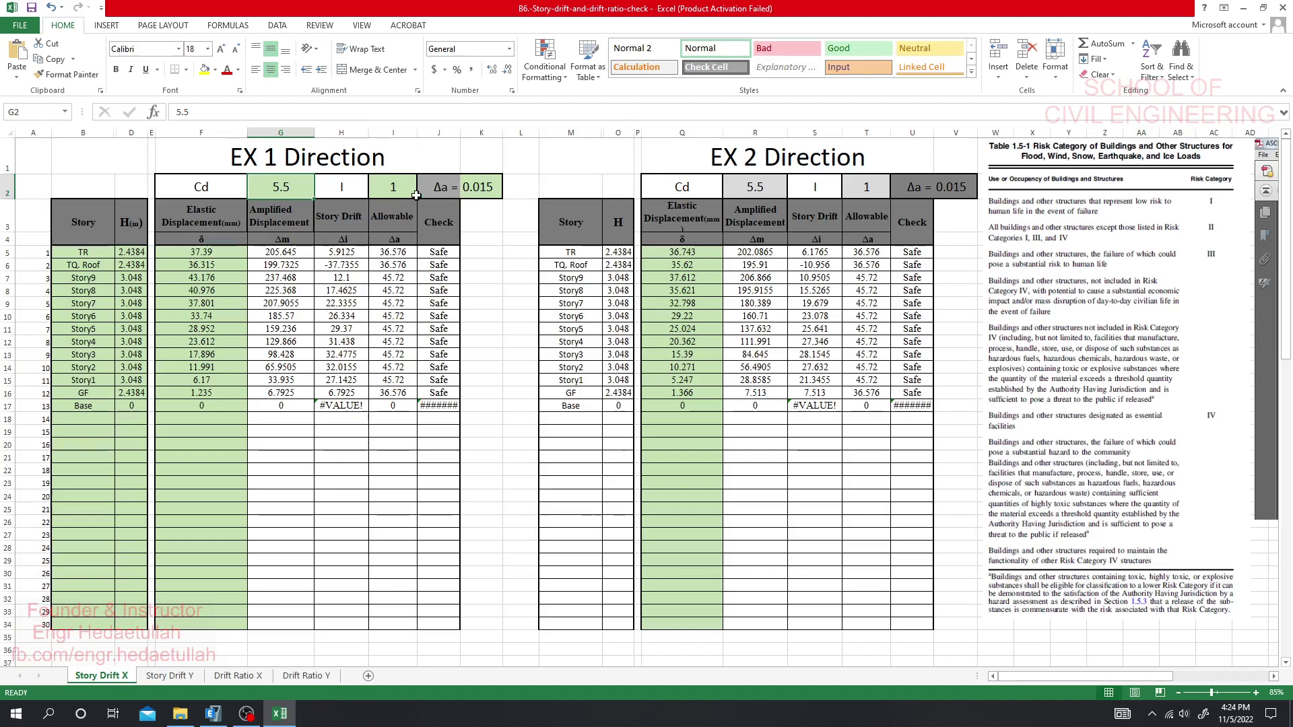
pyautogui.click(477, 189)
pyautogui.click(394, 187)
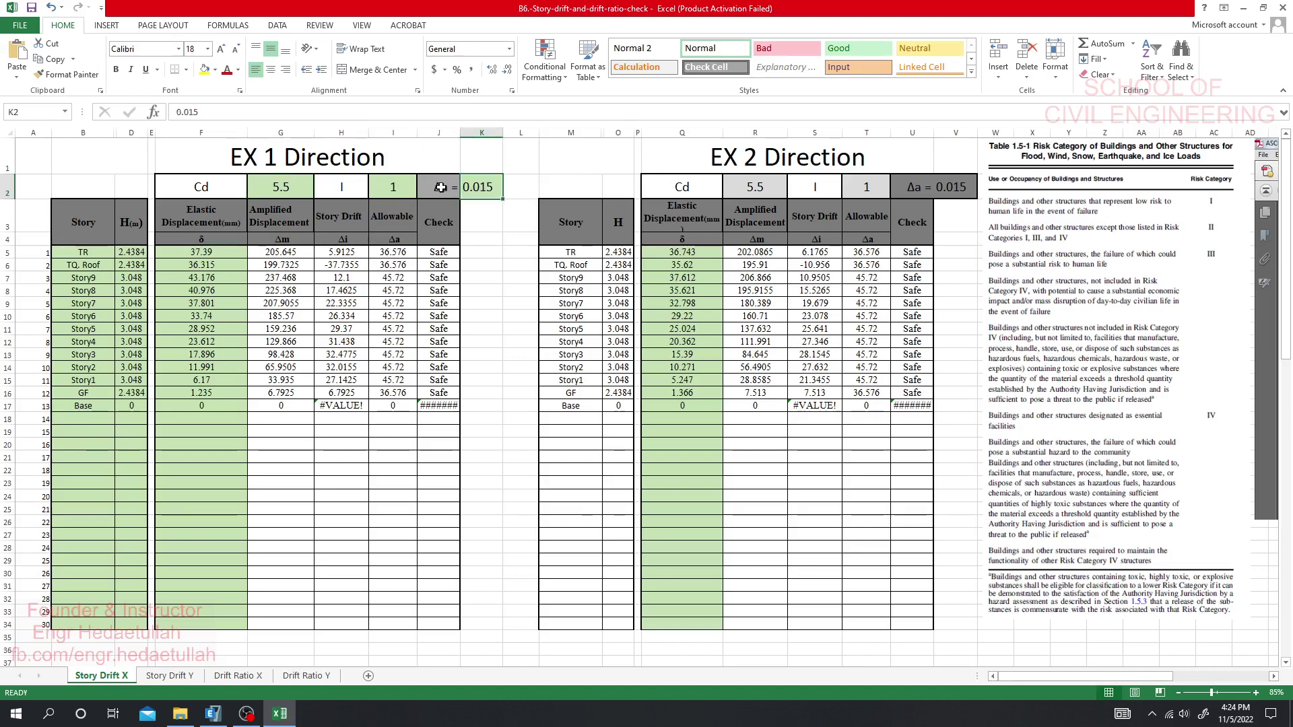
pyautogui.write('1')
pyautogui.hotkey('ctrl', 'Return')
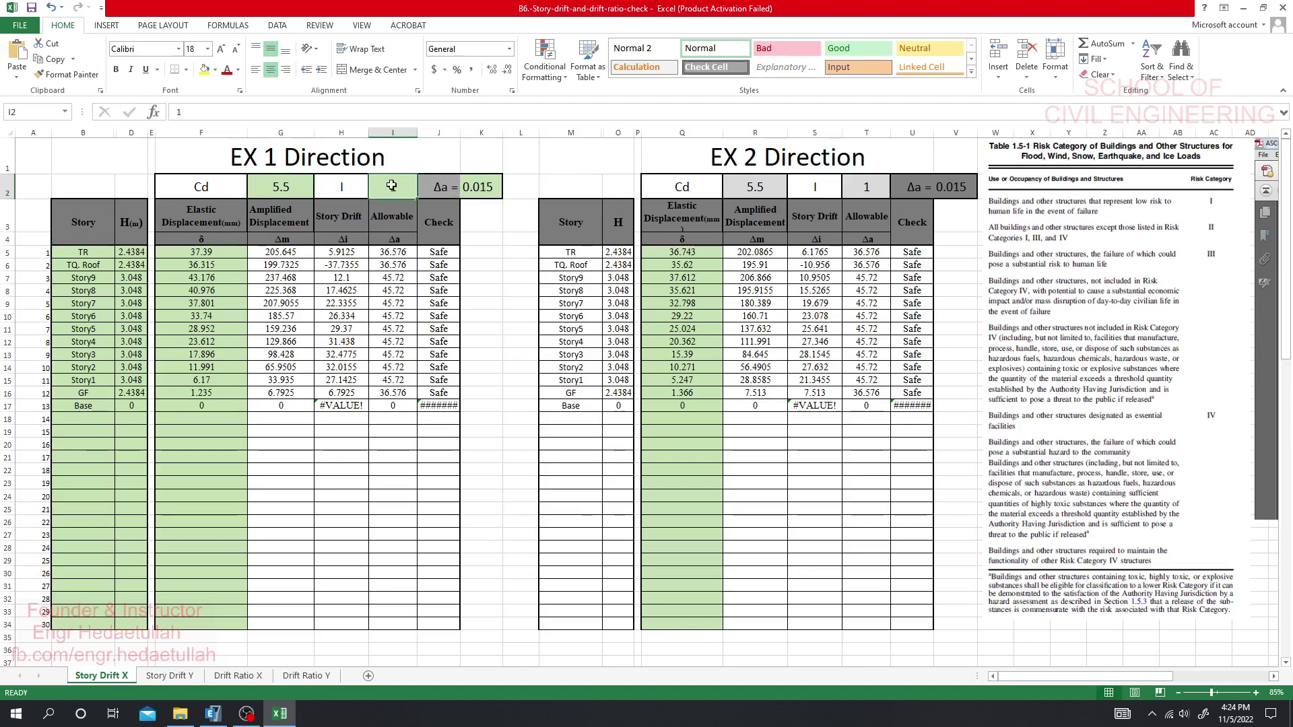
pyautogui.click(306, 194)
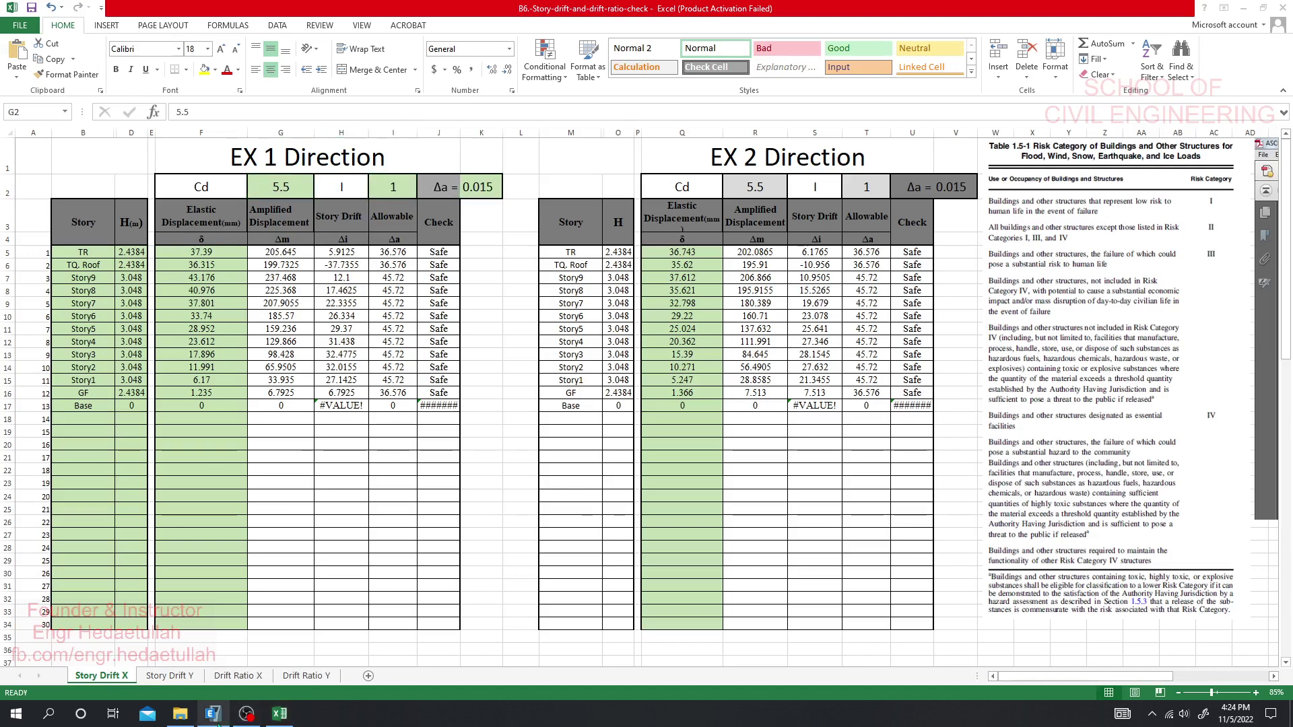
pyautogui.click(213, 714)
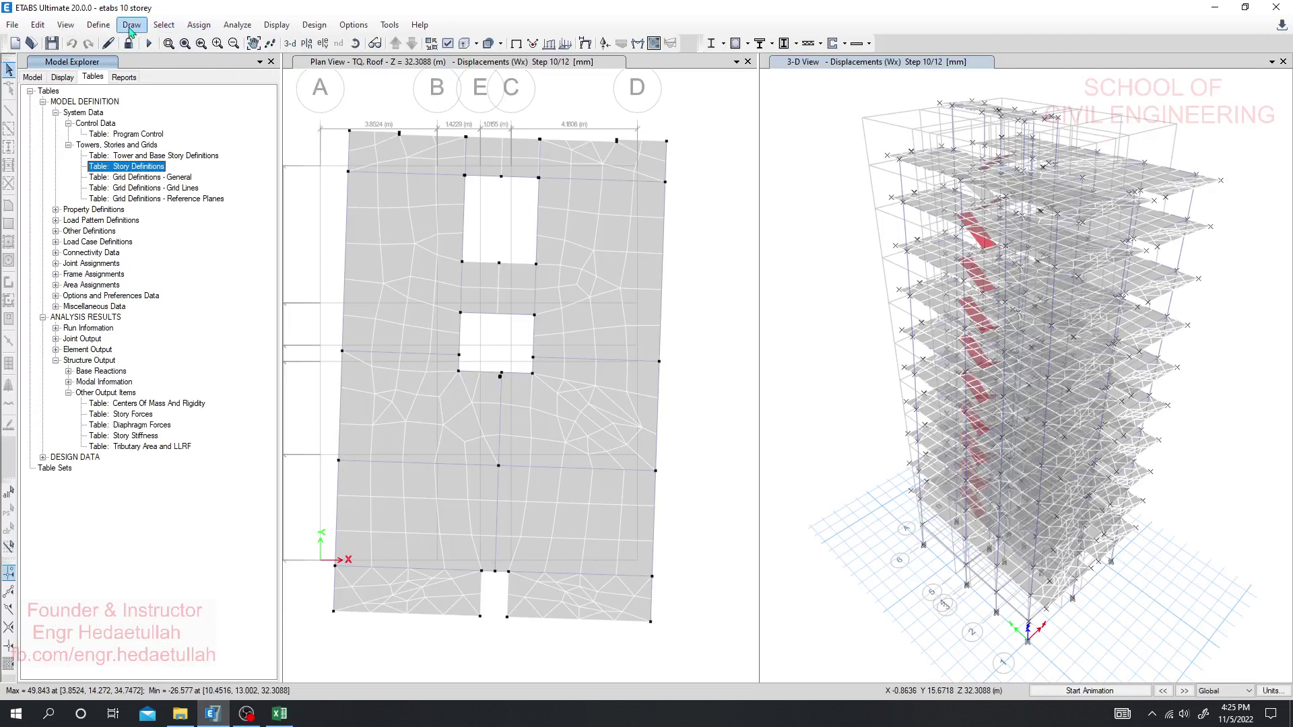
# Step: Review the Ex pattern's ASCE 7-05 seismic settings (Cd 5.5, I 1), cancelling both dialogs unchanged
pyautogui.click(99, 24)
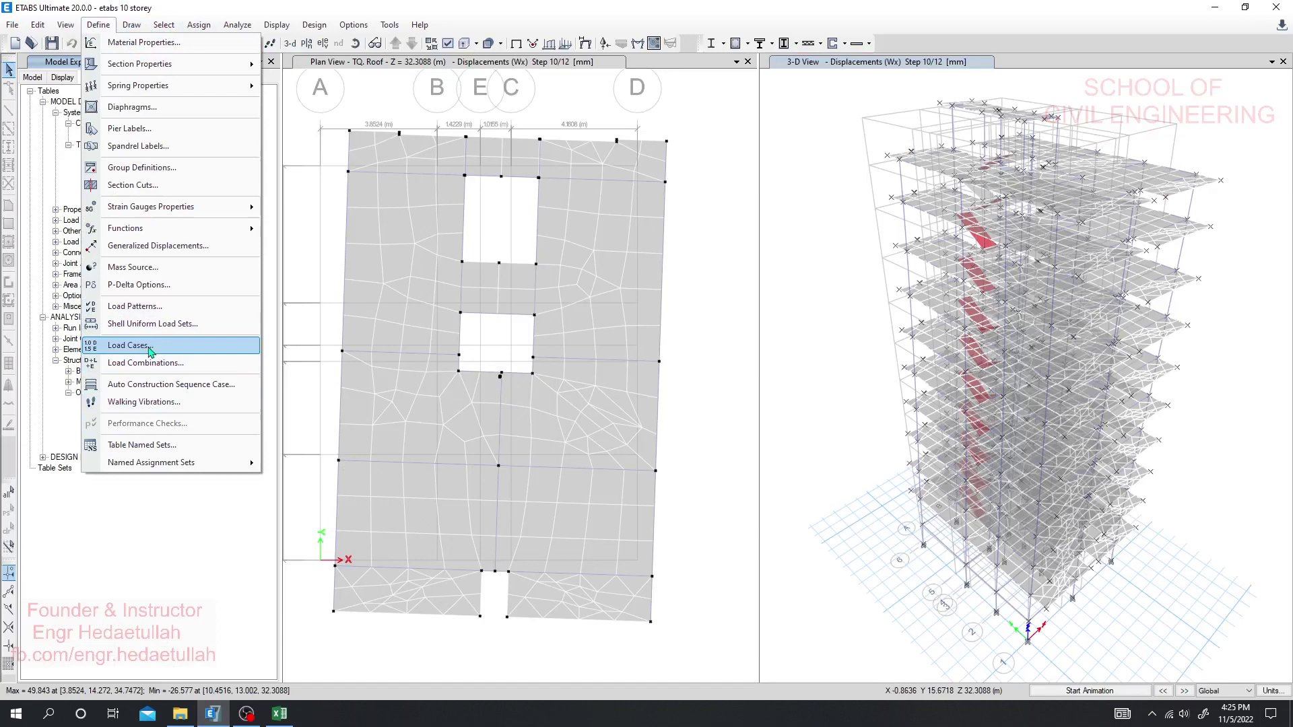
pyautogui.click(148, 306)
pyautogui.click(412, 379)
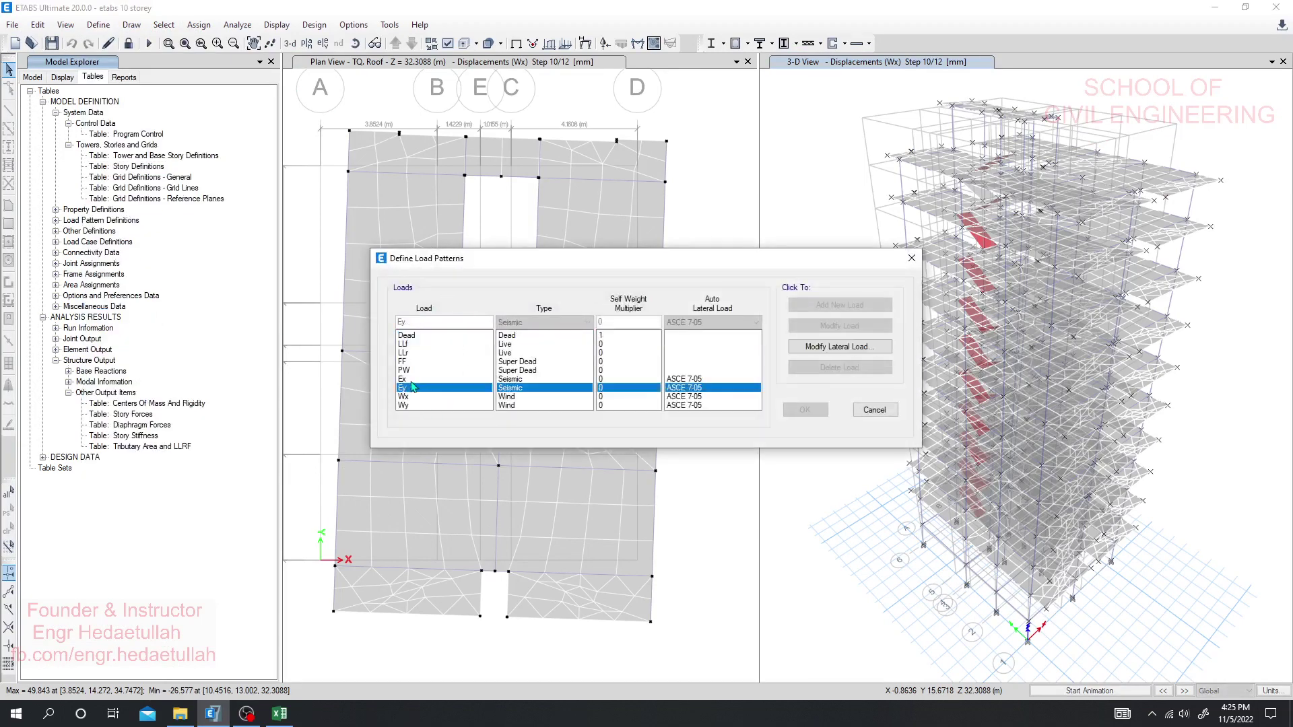
pyautogui.click(839, 350)
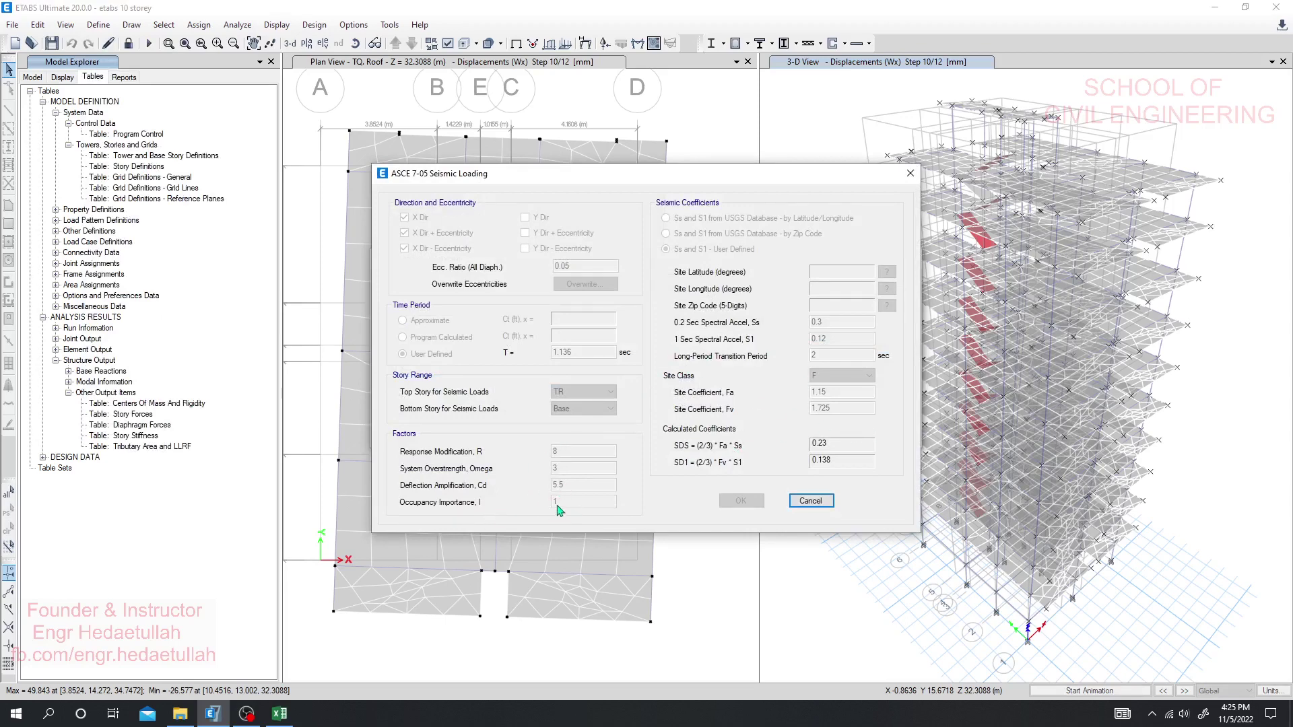
pyautogui.click(810, 501)
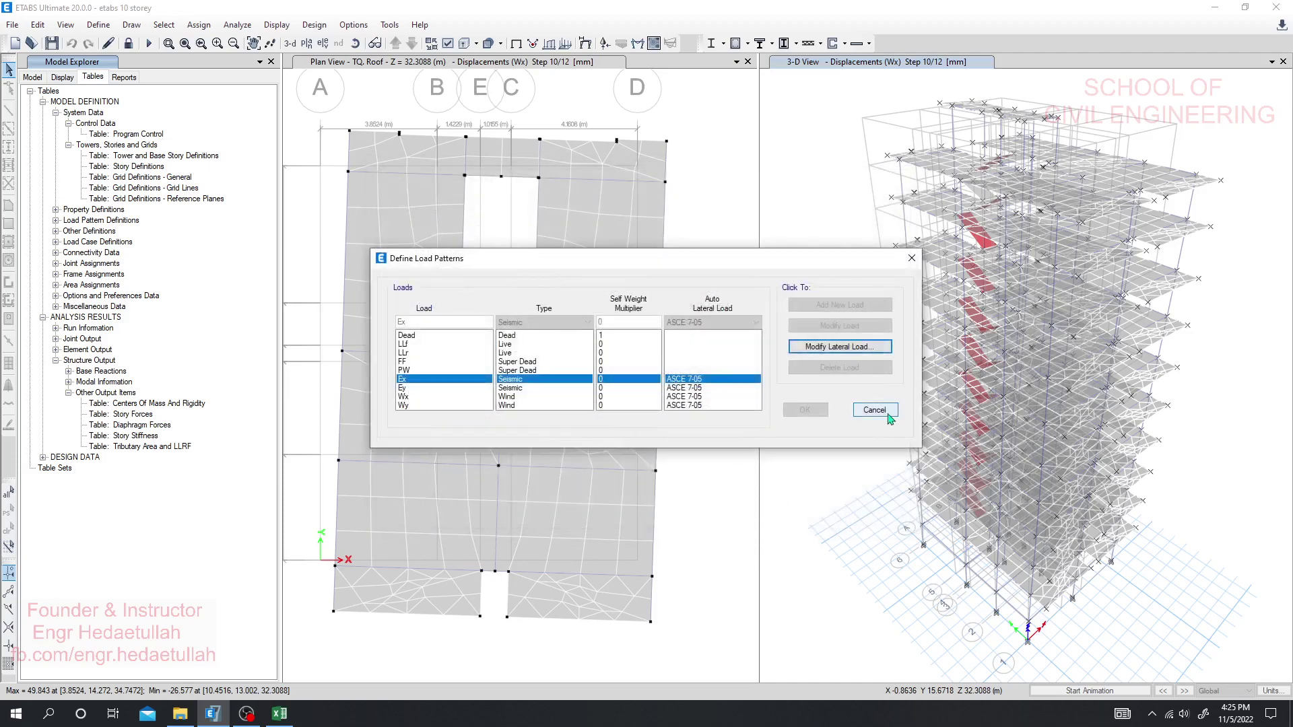
pyautogui.click(874, 411)
# Step: Left-align the 0.015 drift limit in K2 and consult ASCE 7 Table 12.12-1 allowable story drift in Acrobat
pyautogui.click(279, 714)
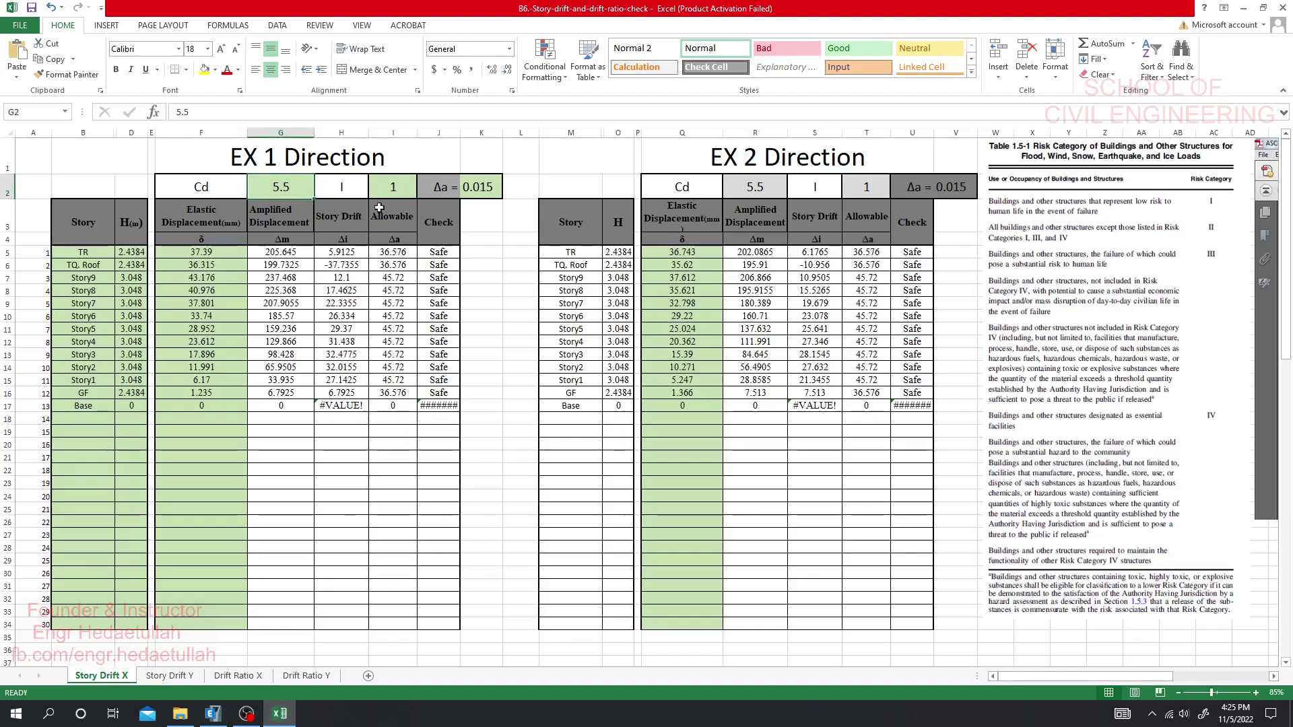
pyautogui.click(392, 188)
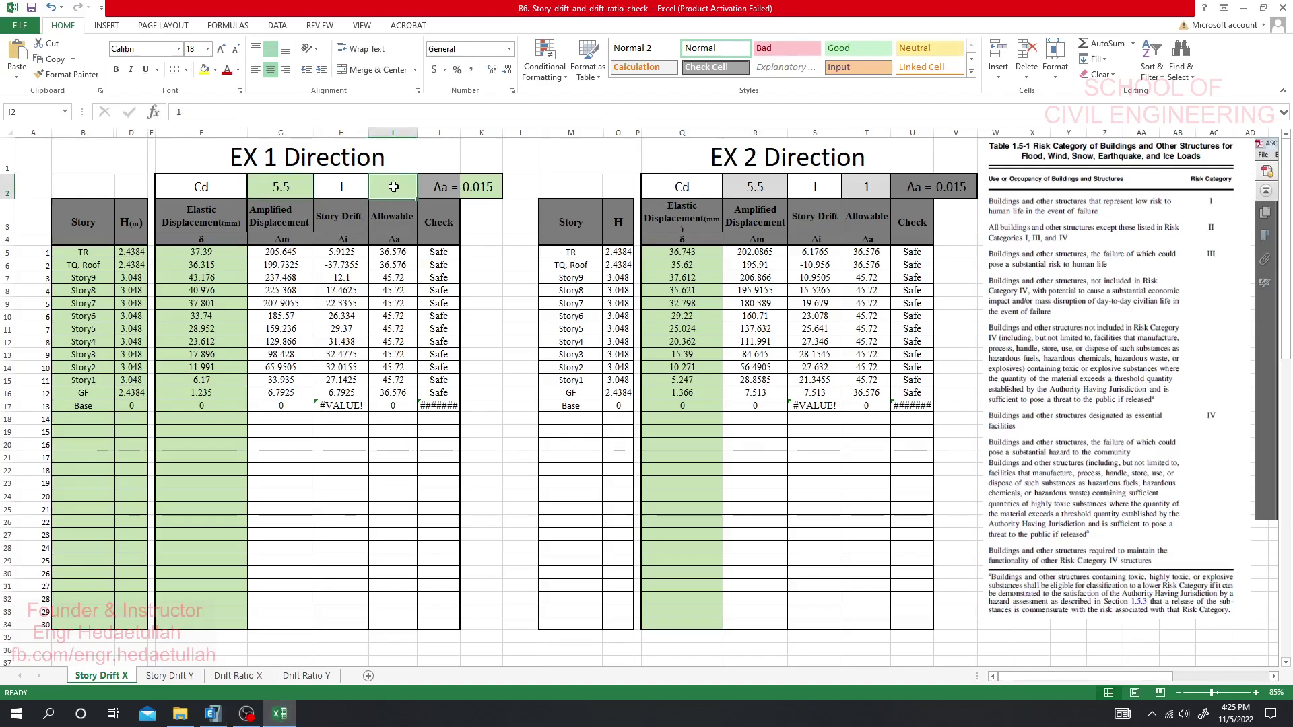
pyautogui.click(486, 187)
pyautogui.hotkey('alt', 'h')
pyautogui.press('a')
pyautogui.press('l')
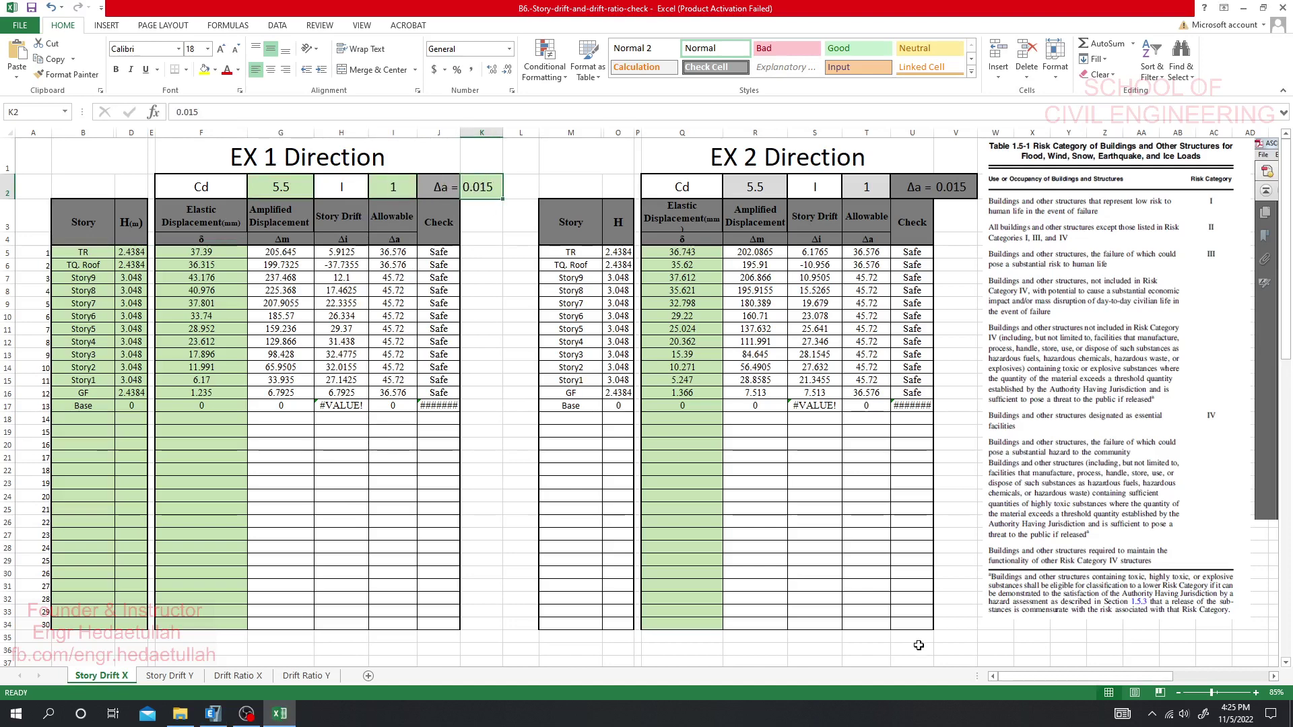
pyautogui.moveTo(997, 677); pyautogui.dragTo(1164, 672)
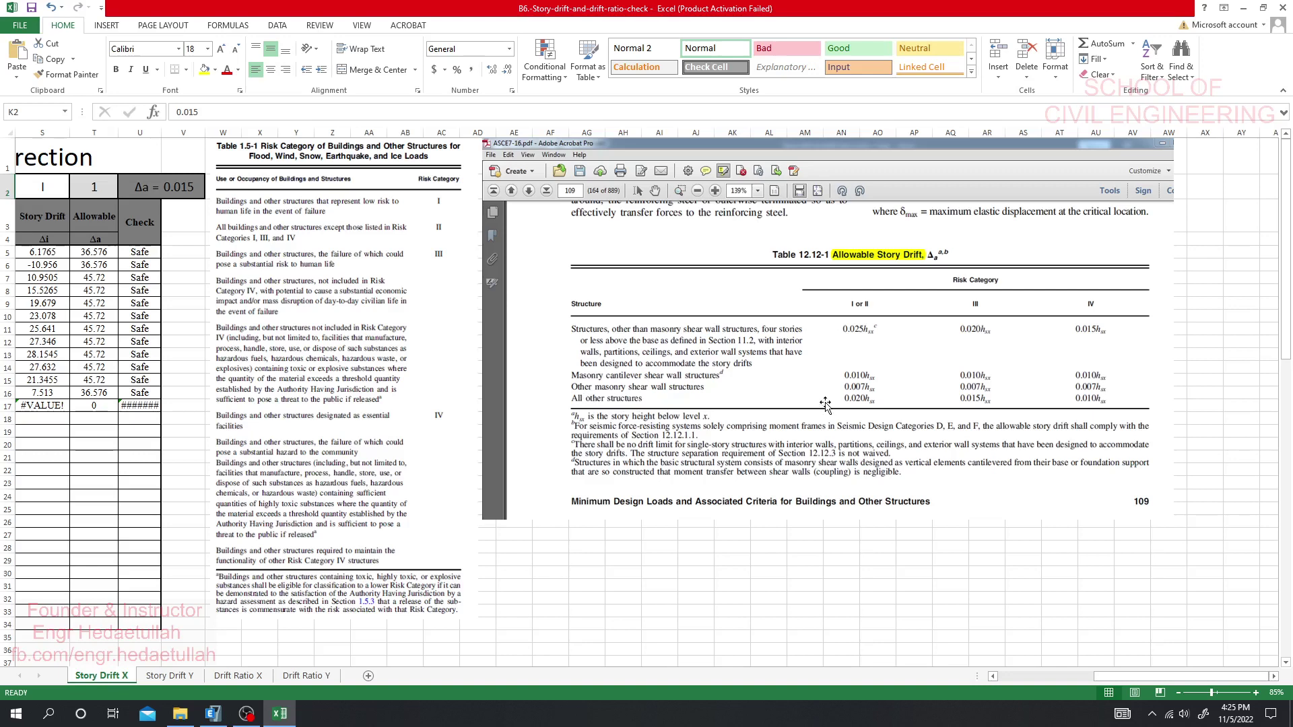
pyautogui.moveTo(1182, 676); pyautogui.dragTo(1085, 677)
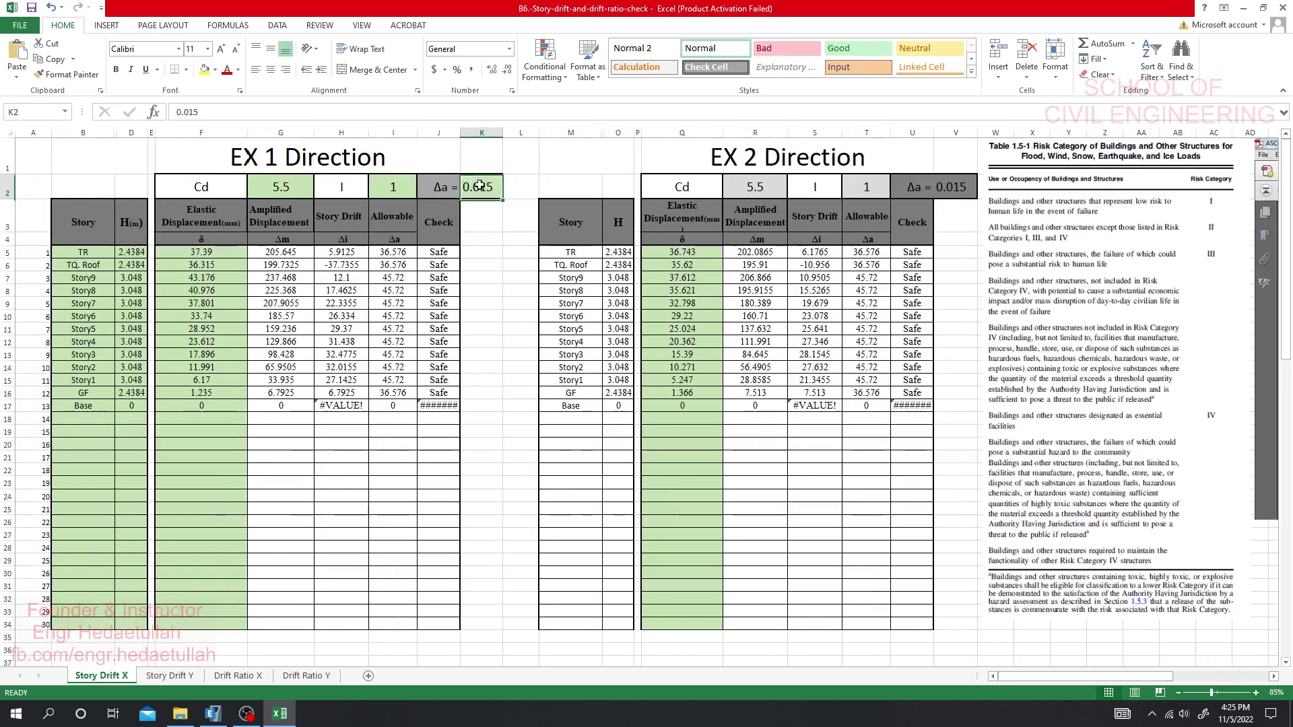
# Step: Set the allowable drift ratio to 0.02 in K2 on Story Drift X and J2 on Story Drift Y
pyautogui.write('0.02')
pyautogui.press('Return')
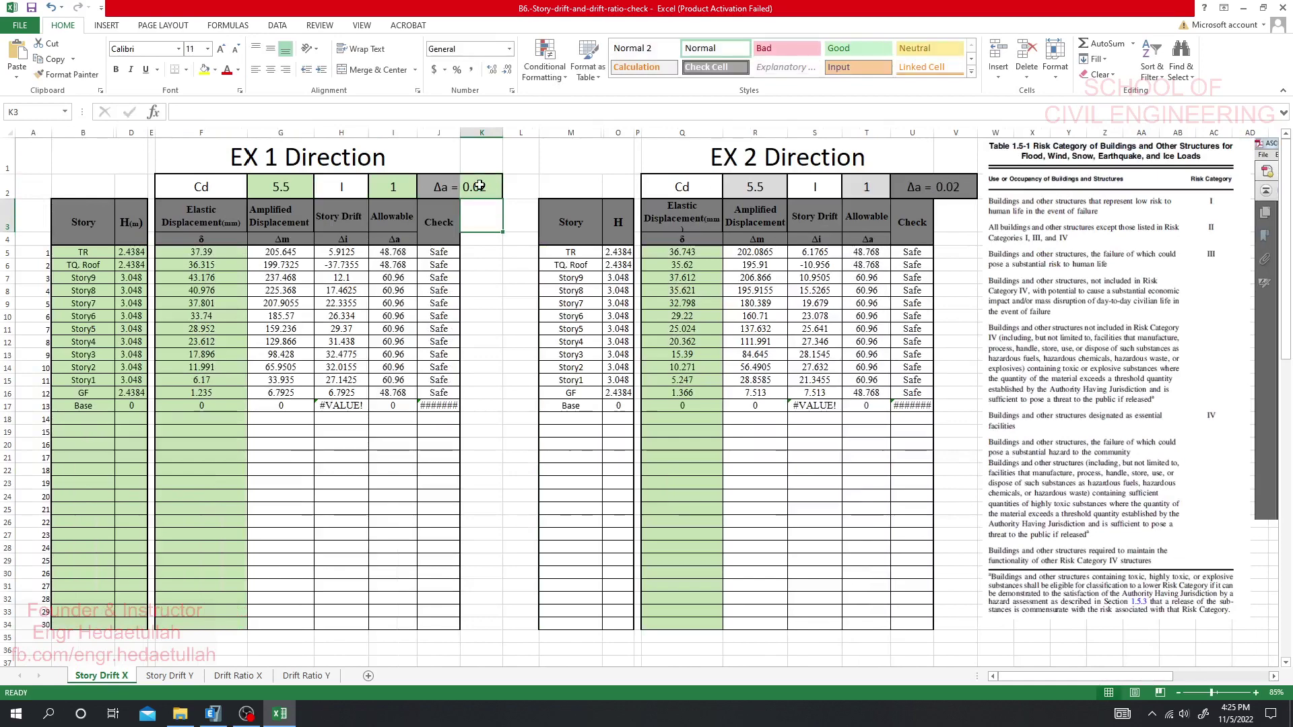
pyautogui.click(166, 676)
pyautogui.click(507, 199)
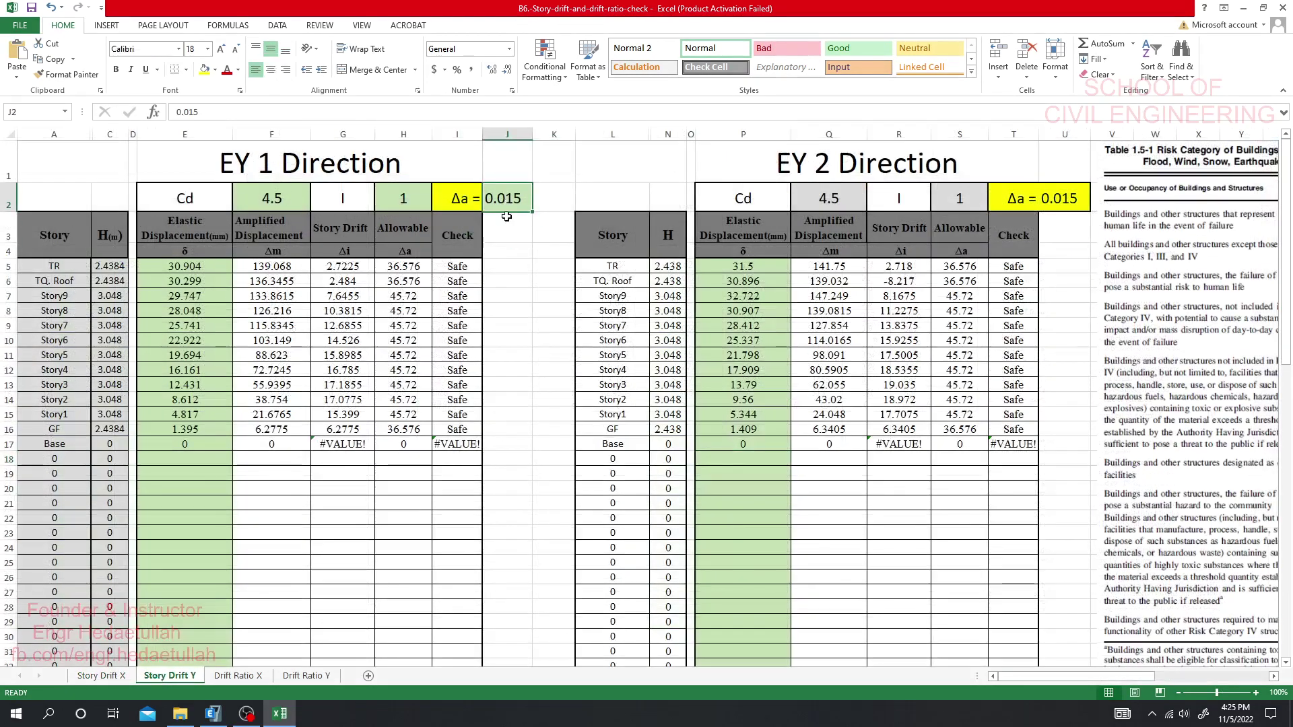
pyautogui.write('0.')
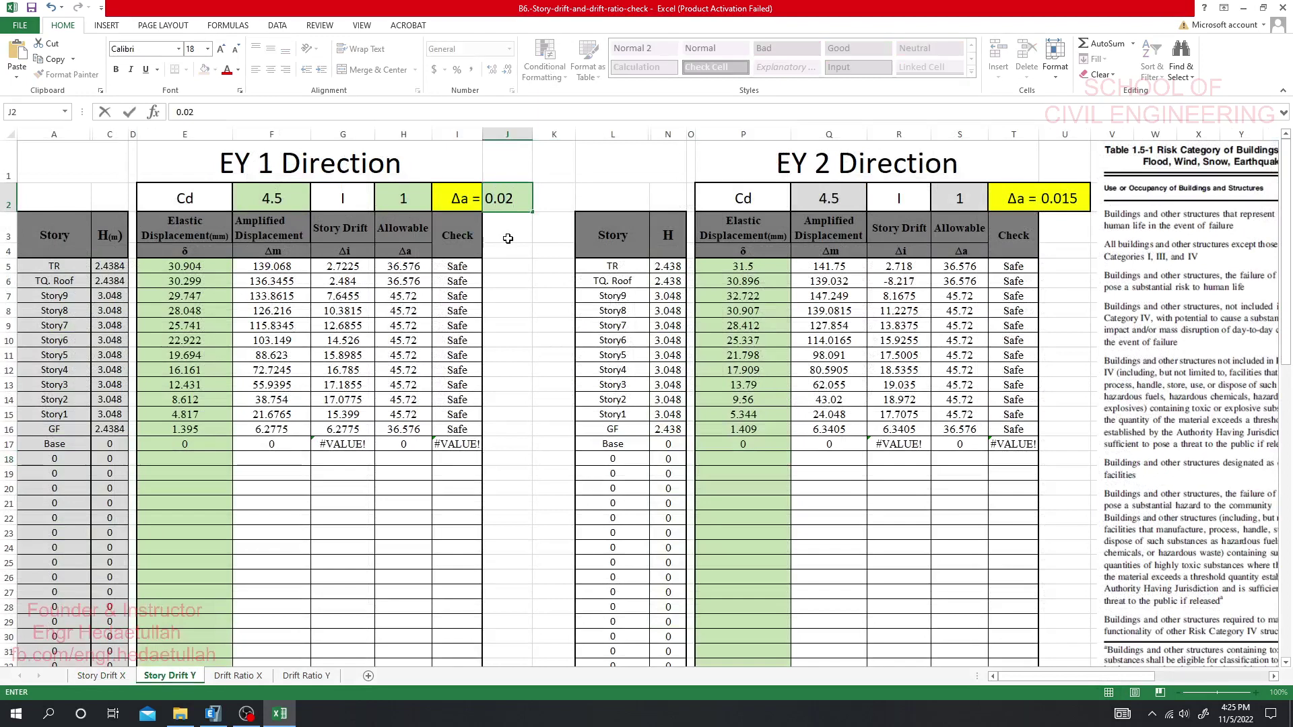
pyautogui.press('Return')
pyautogui.press('Up')
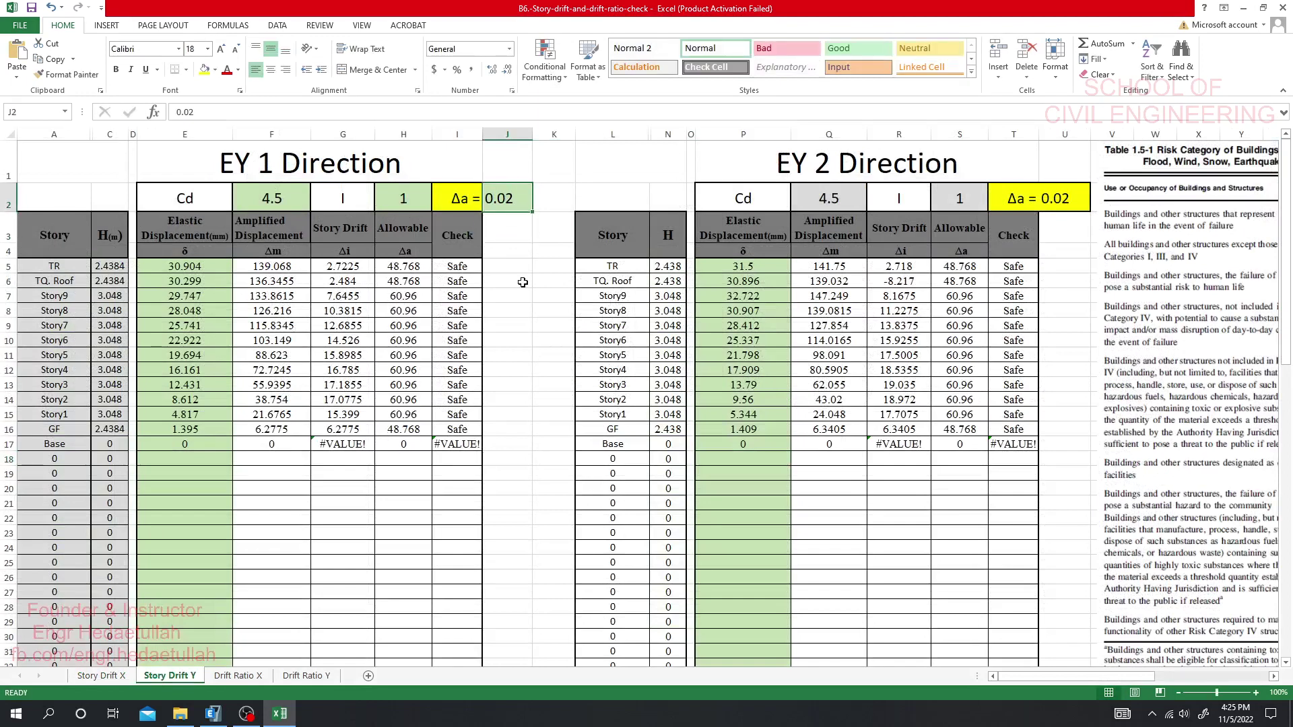
# Step: Change the EY Cd from 4.5 to 5.5, then confirm Story Drift X's EX Cd is 5.5
pyautogui.click(266, 197)
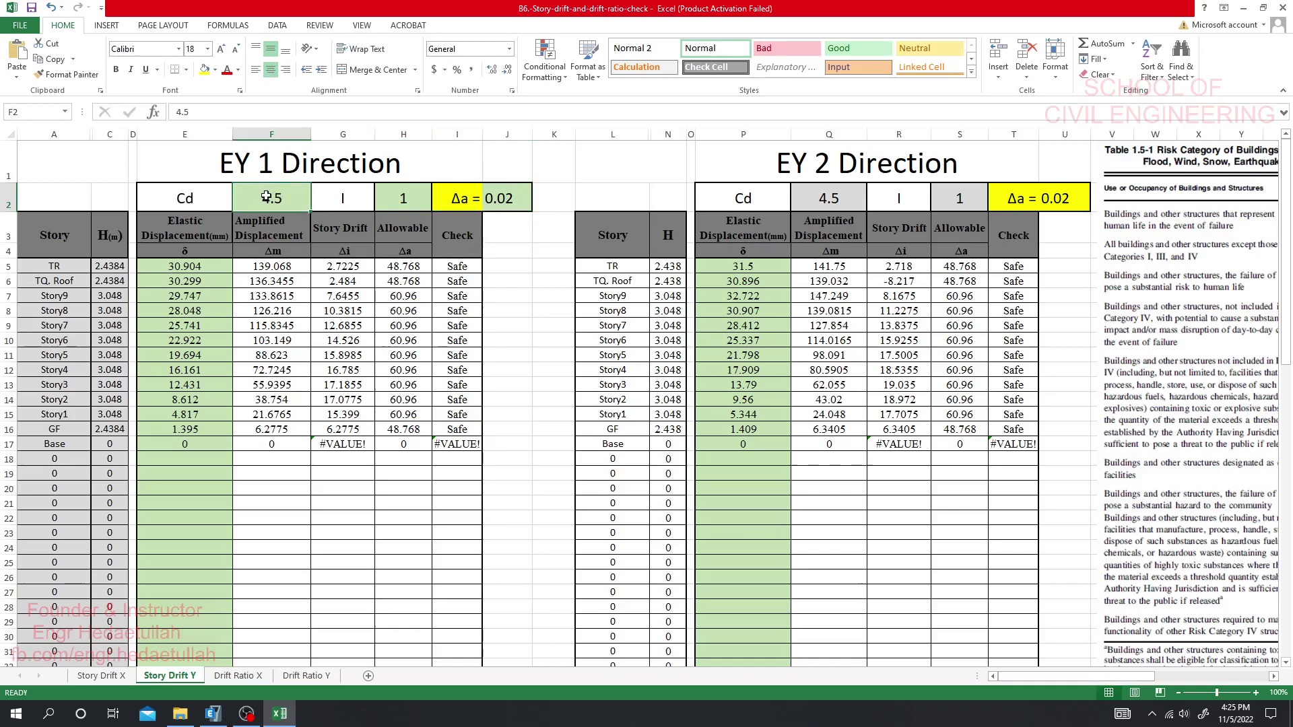
pyautogui.write('5.5')
pyautogui.press('Return')
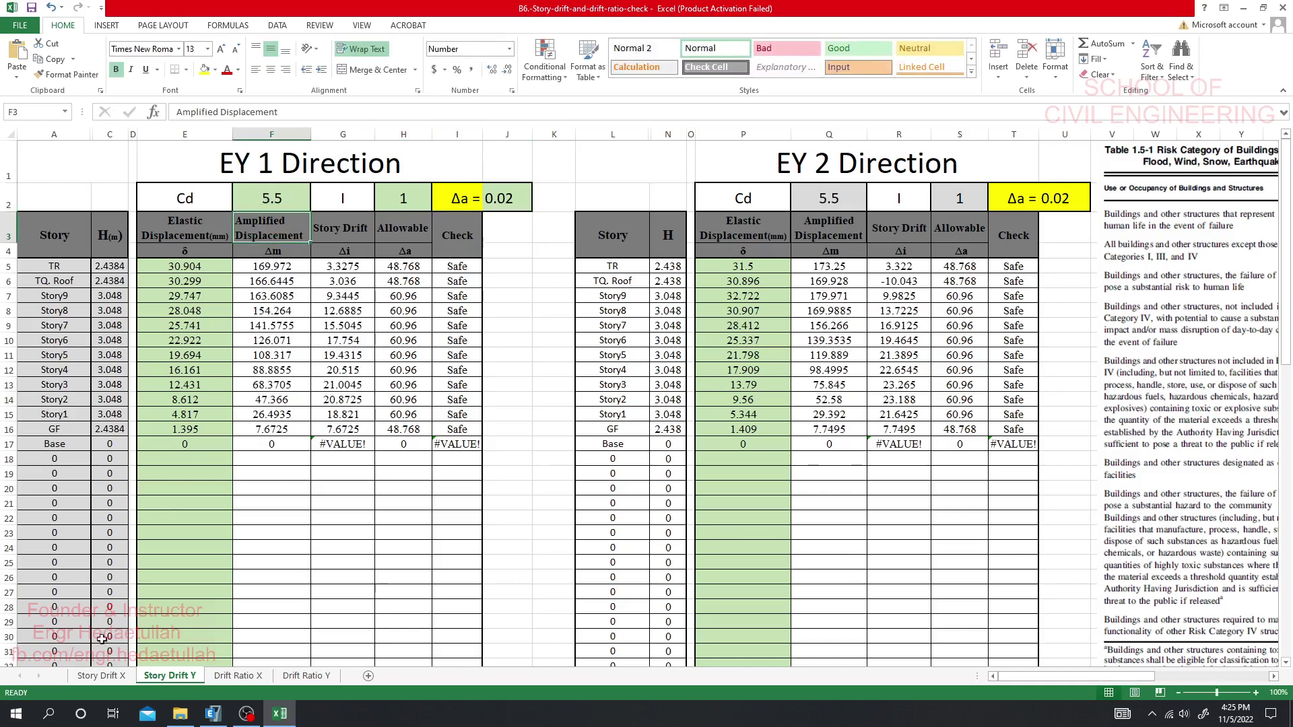
pyautogui.click(101, 675)
pyautogui.click(283, 187)
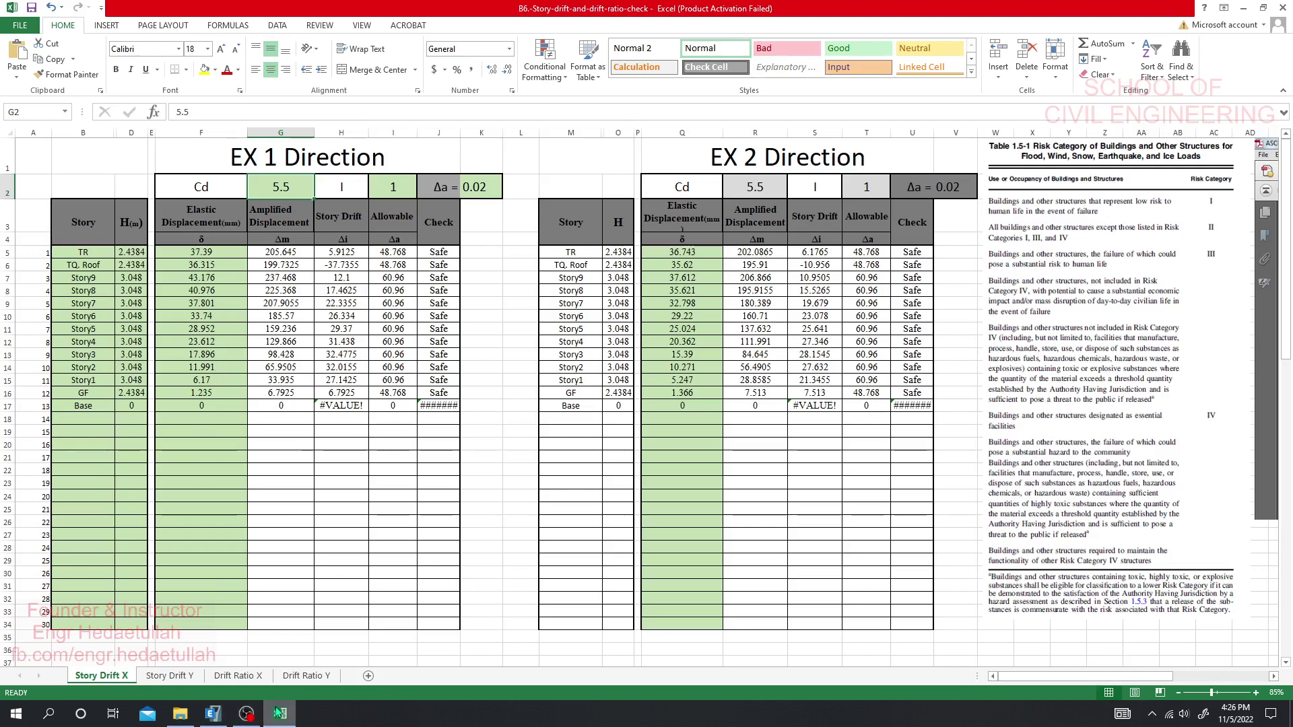
# Step: Back in ETABS, collapse the other table branches and pick Joint Output's Story Max Over Avg Displacements
pyautogui.click(220, 721)
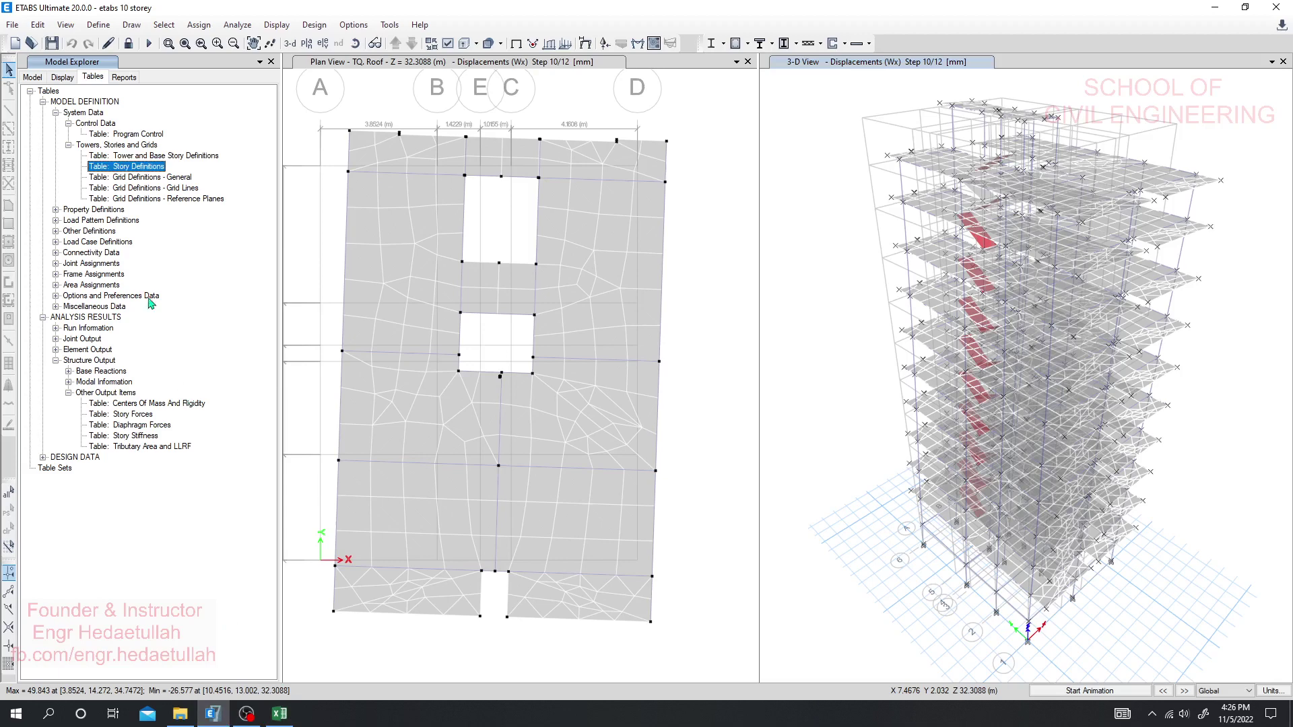
pyautogui.click(56, 112)
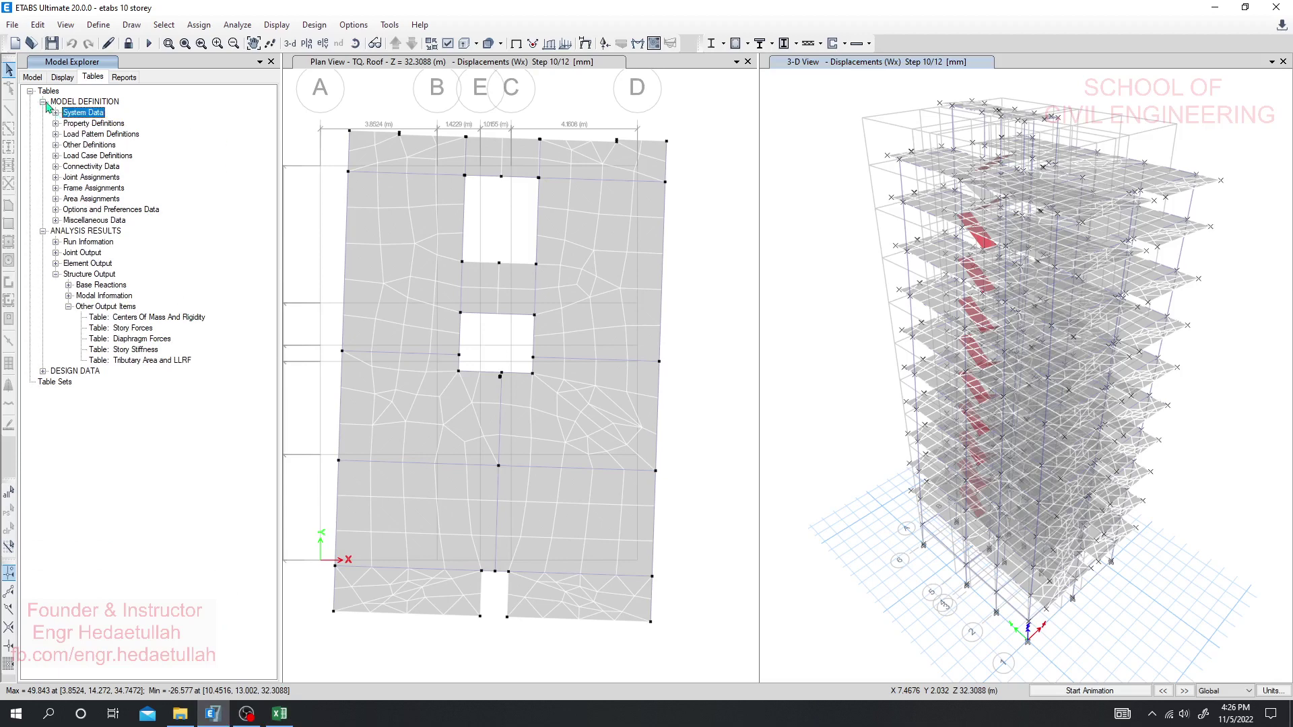
pyautogui.click(42, 102)
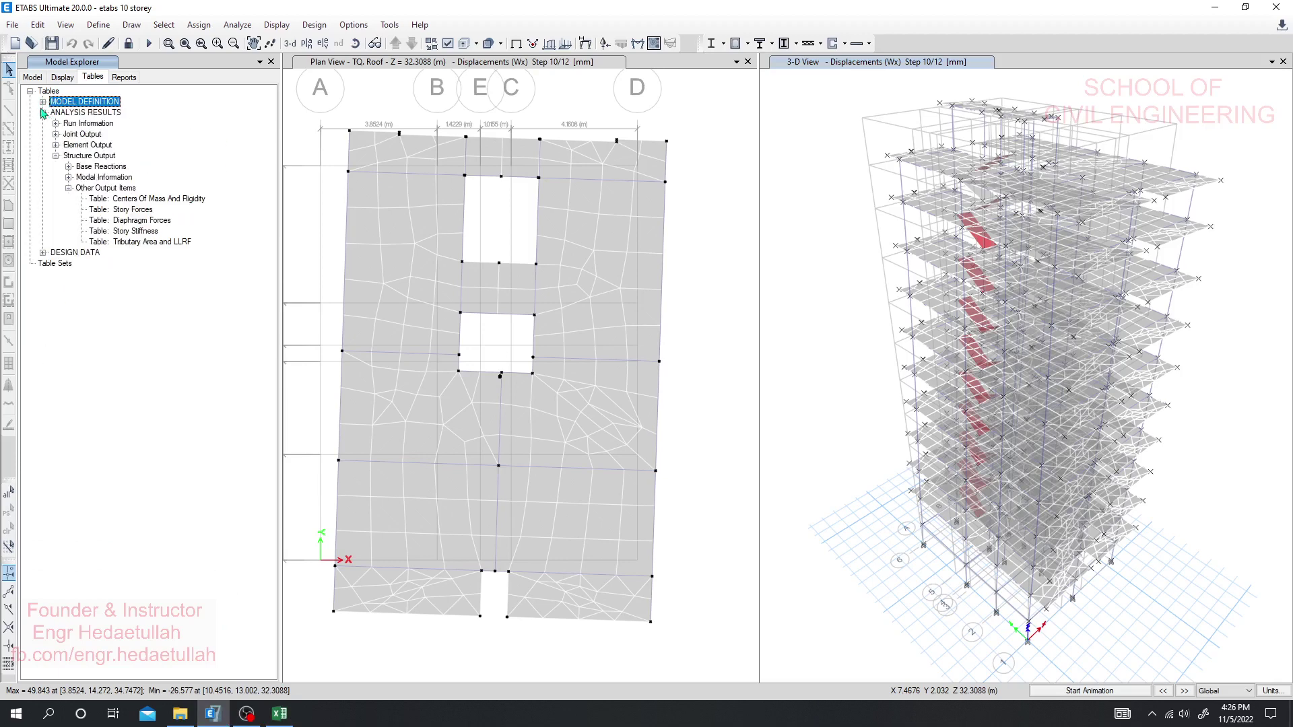
pyautogui.click(56, 156)
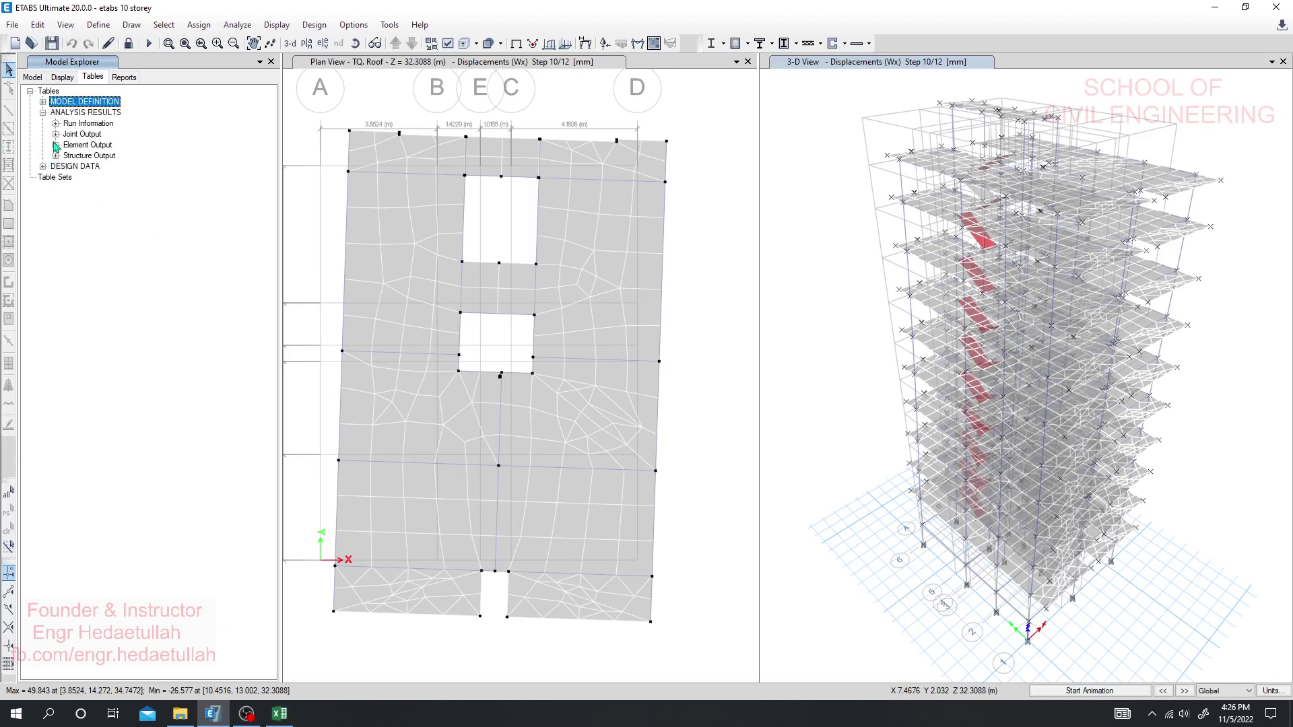
pyautogui.click(55, 134)
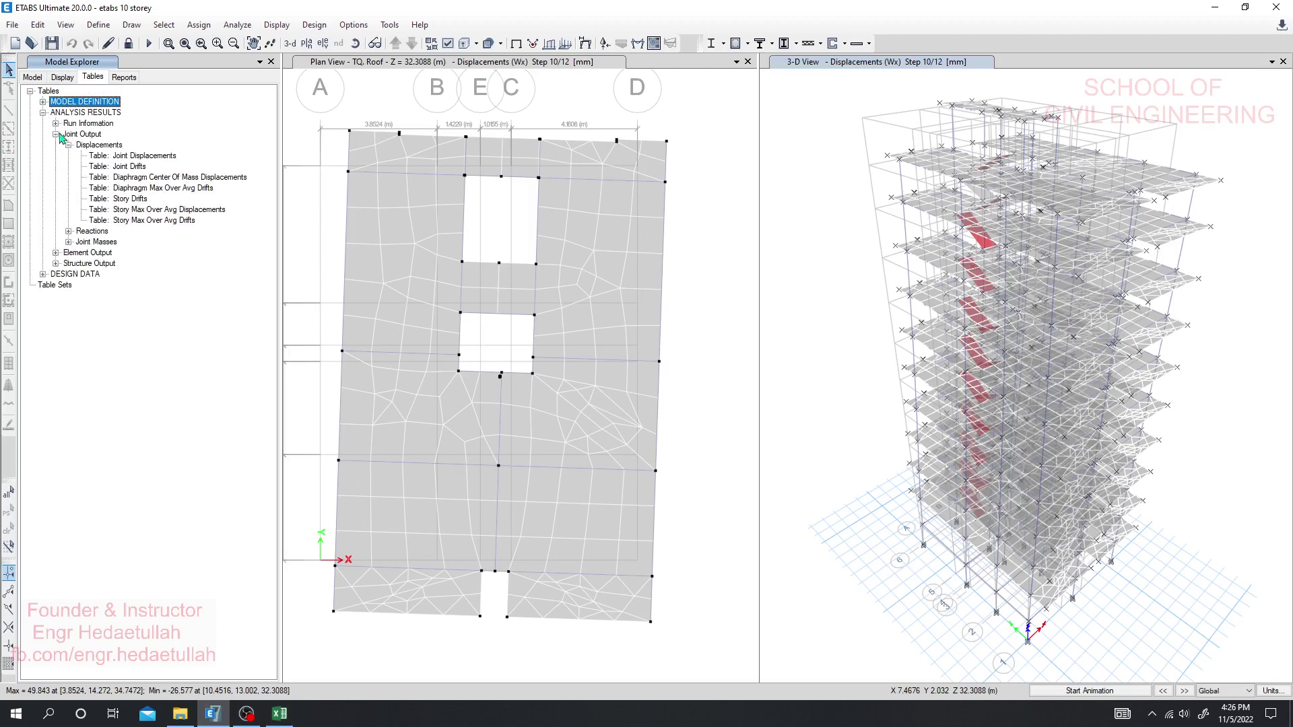
pyautogui.click(180, 212)
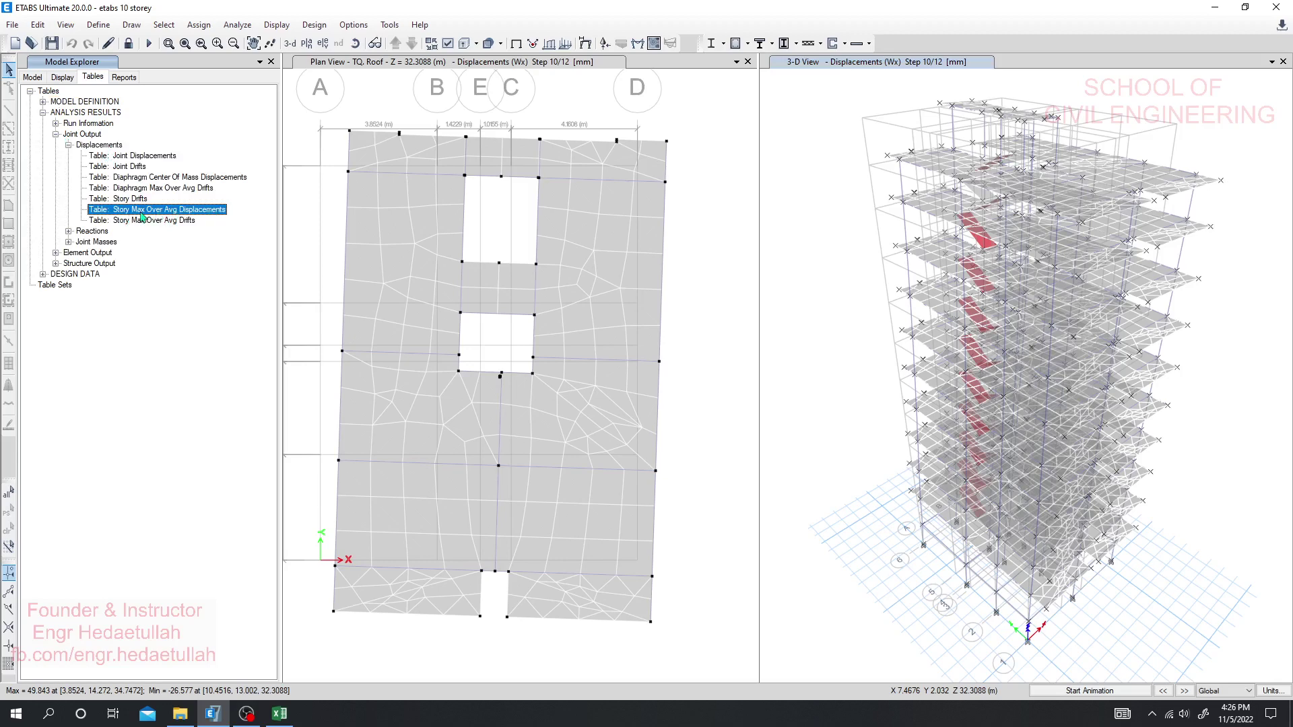
# Step: Show the Story Max Over Avg Displacements table filtered to output case Ex, step number equals 1
pyautogui.rightClick(148, 215)
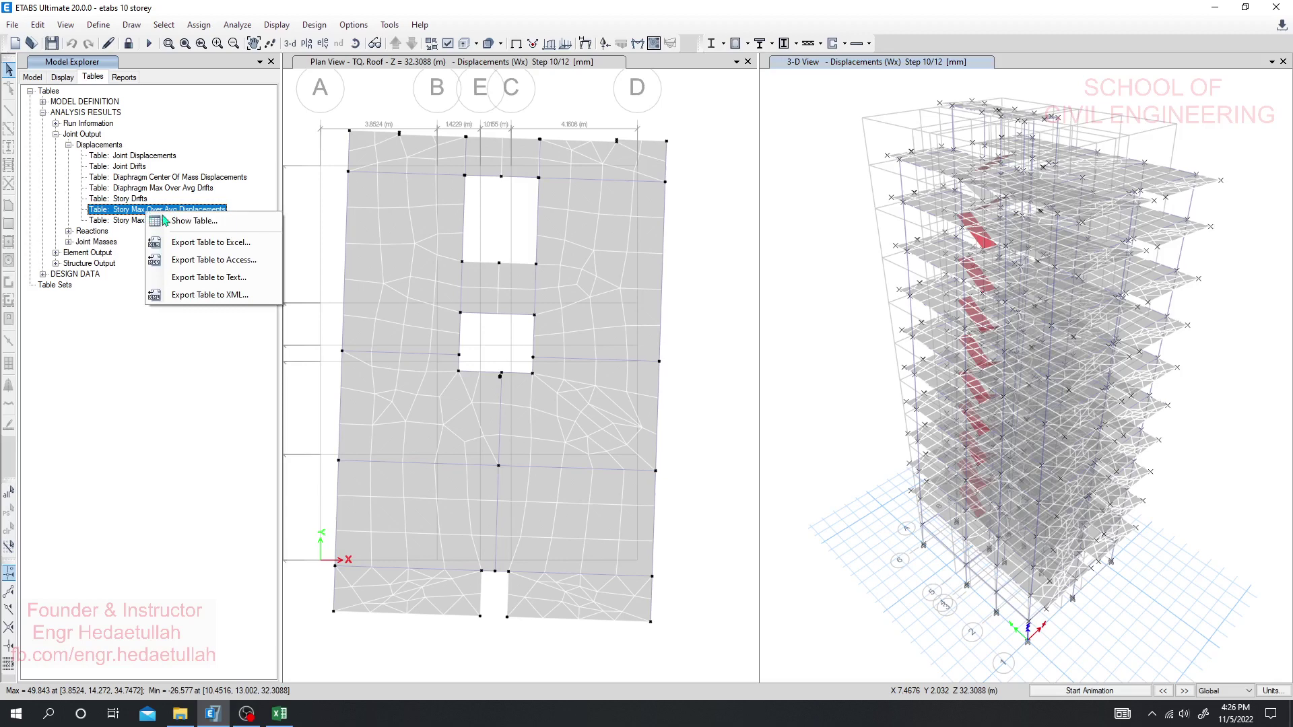
pyautogui.click(199, 220)
pyautogui.moveTo(516, 183); pyautogui.dragTo(347, 189)
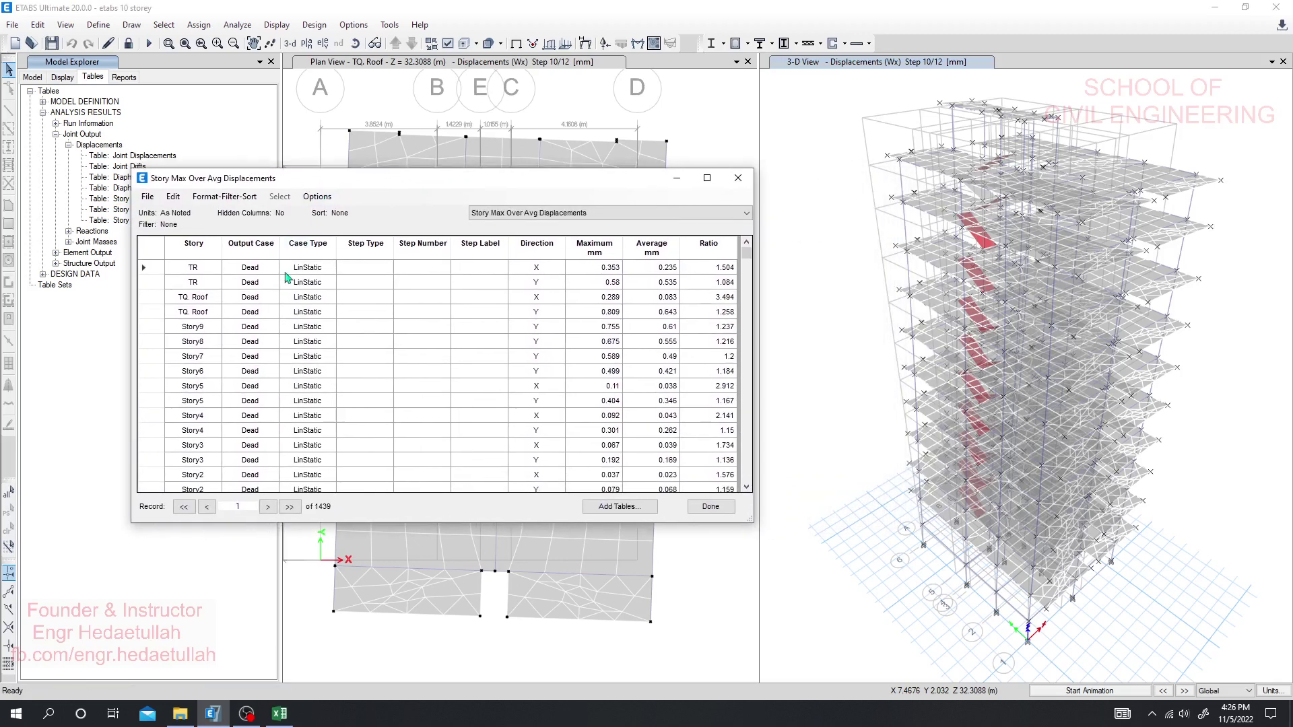
pyautogui.click(248, 247)
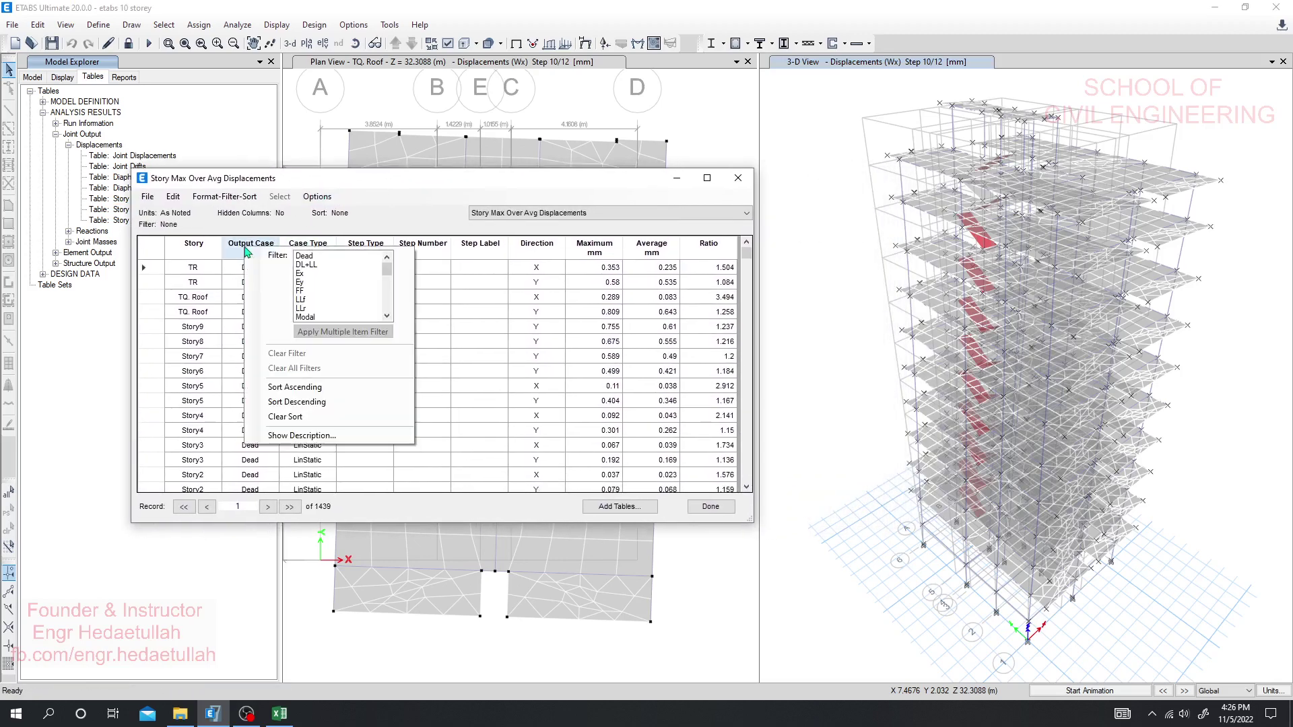
pyautogui.click(301, 274)
pyautogui.click(418, 253)
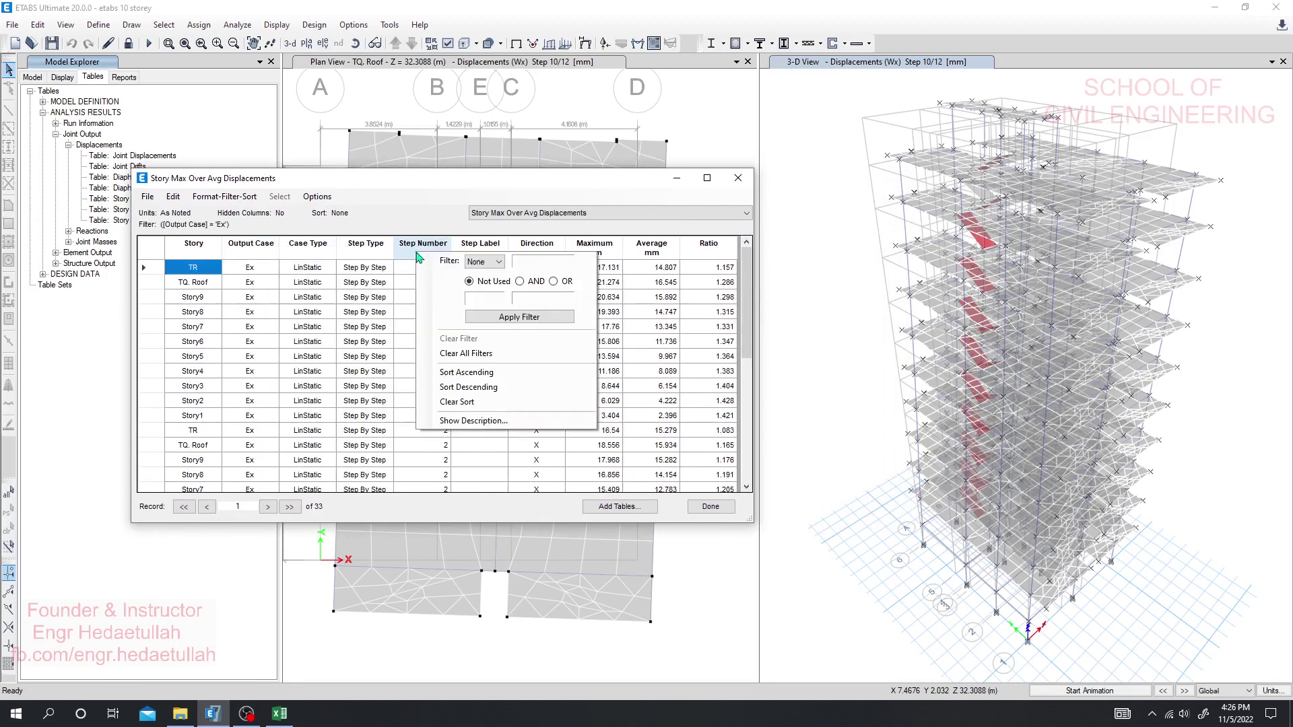
pyautogui.click(493, 262)
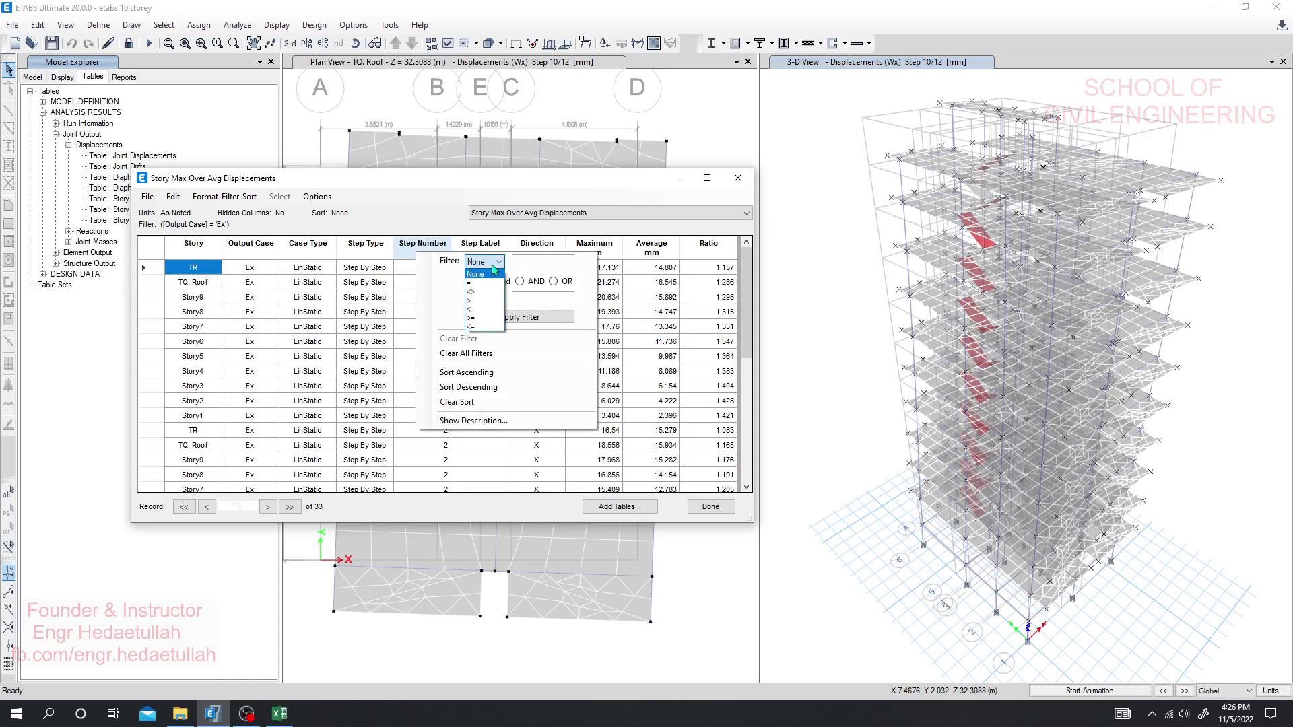
pyautogui.click(475, 283)
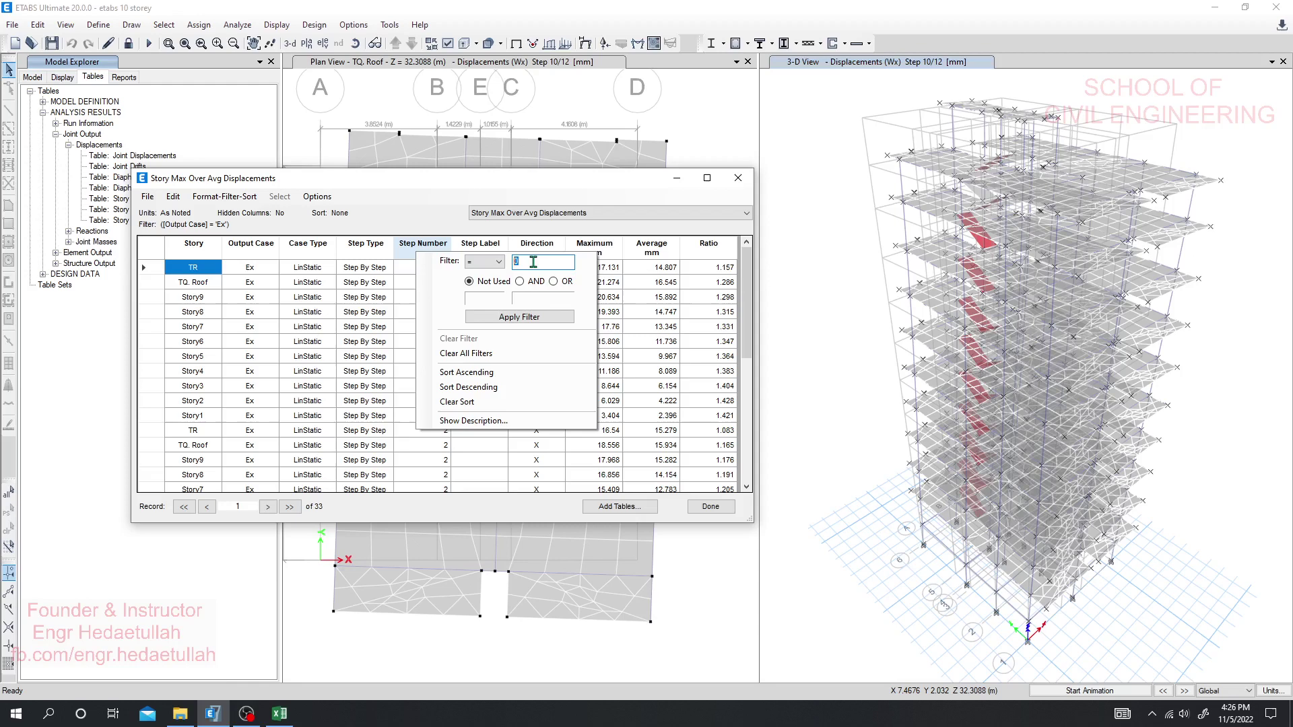
pyautogui.click(532, 265)
pyautogui.write('1')
pyautogui.click(519, 317)
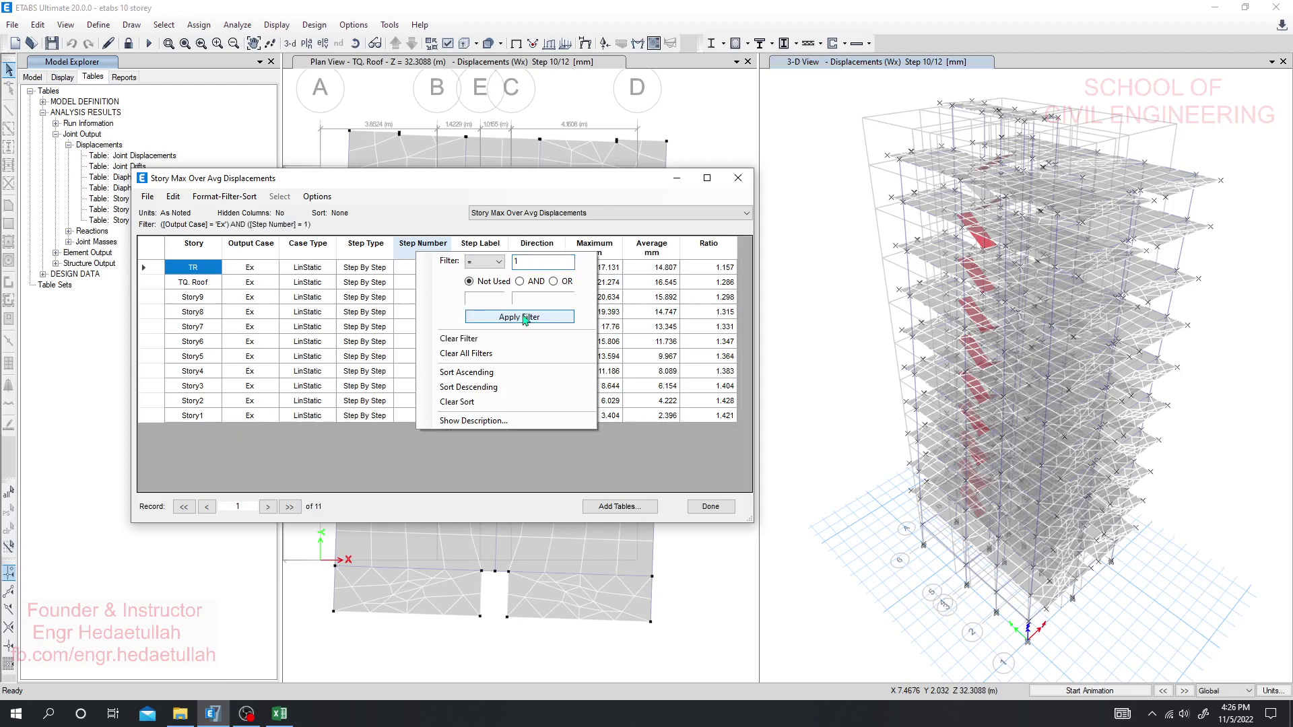
pyautogui.click(376, 465)
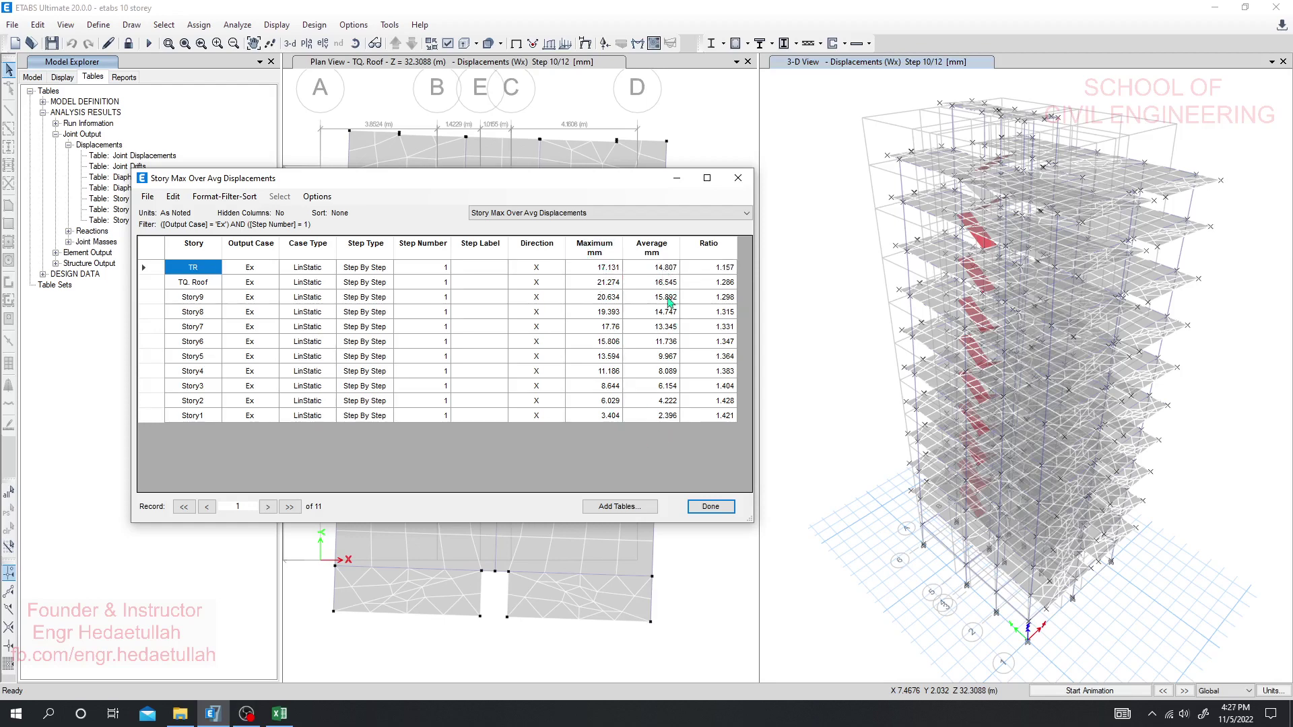
# Step: Select the 11 Maximum displacement values, 17.131 down to 3.404 mm, and return to Excel
pyautogui.moveTo(601, 269); pyautogui.dragTo(604, 285)
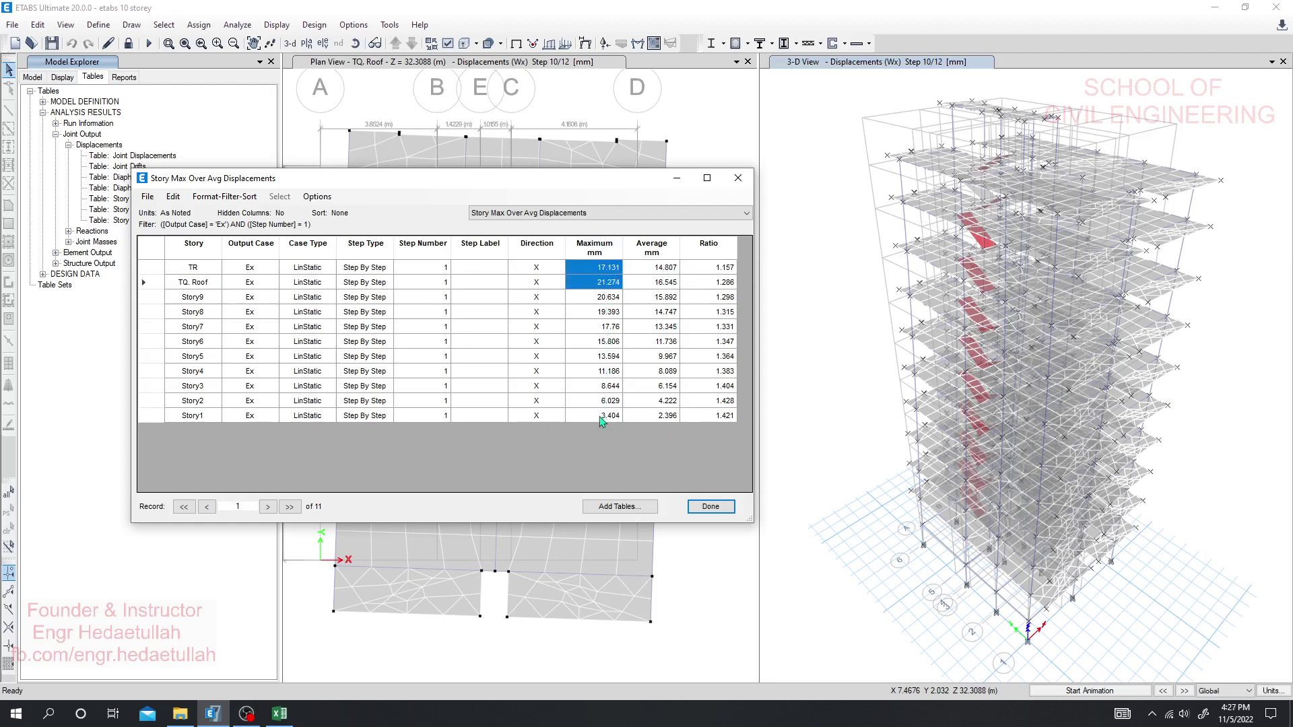
pyautogui.moveTo(602, 421); pyautogui.dragTo(594, 463)
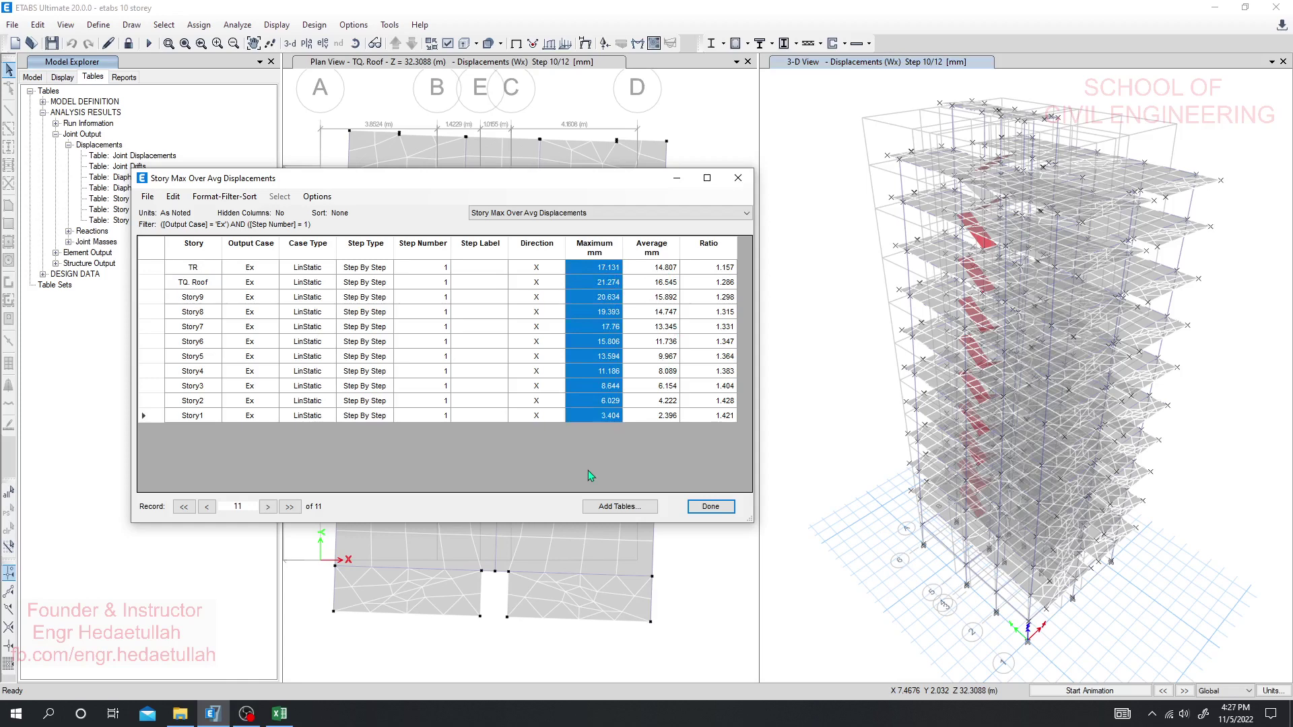
pyautogui.click(279, 714)
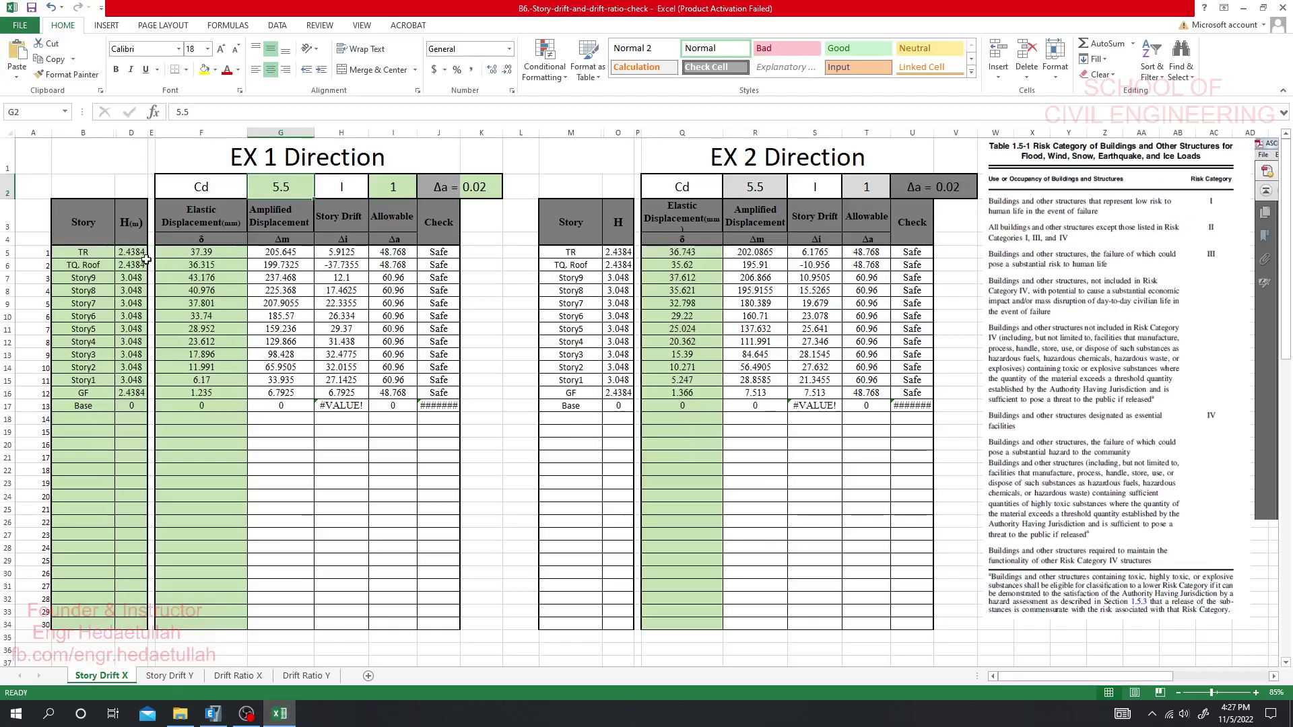
# Step: Paste the Ex maxima into F5 with destination formatting, then undo to keep the original EX 1 values
pyautogui.click(183, 251)
pyautogui.rightClick(183, 251)
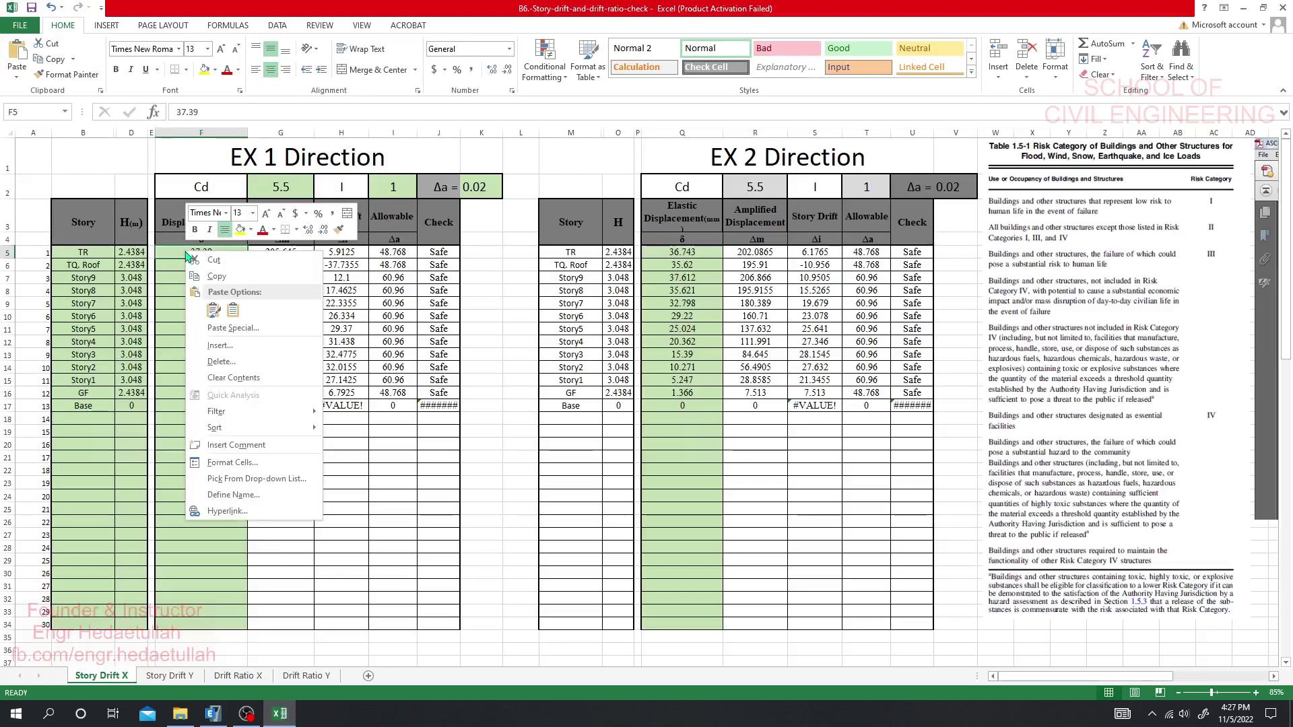
pyautogui.click(234, 309)
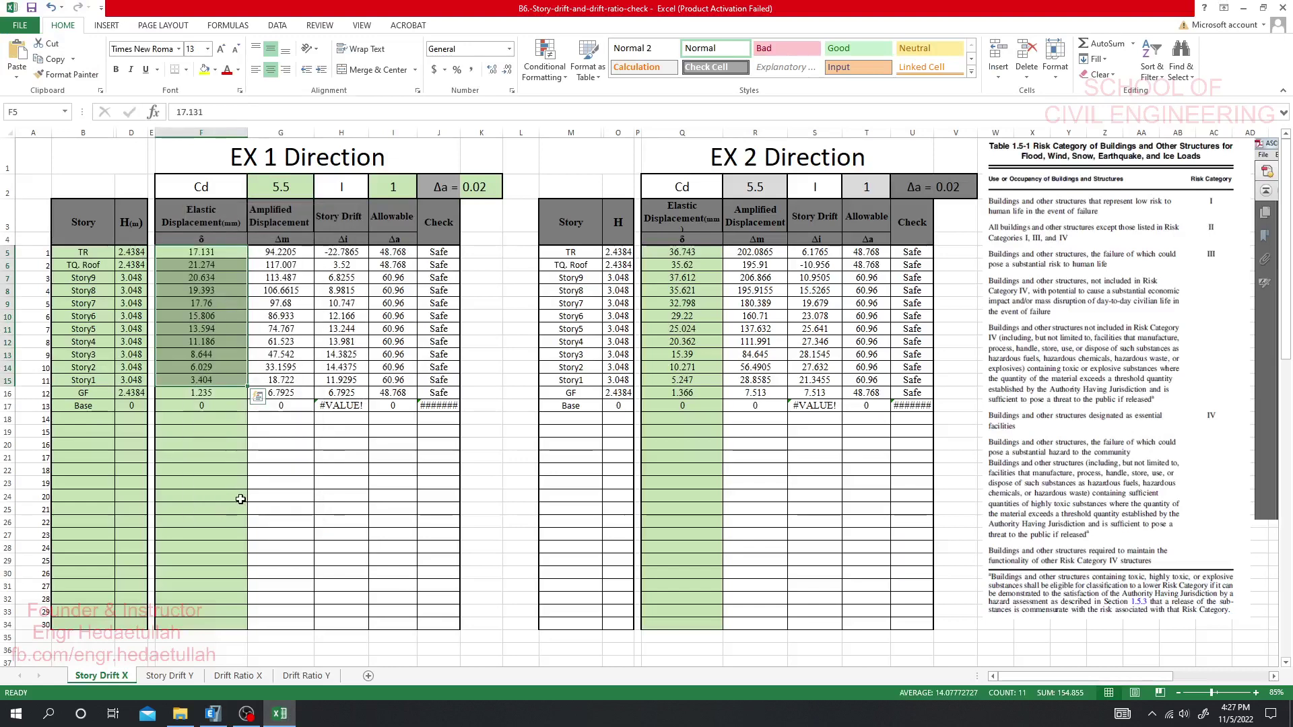
pyautogui.click(211, 495)
pyautogui.click(204, 406)
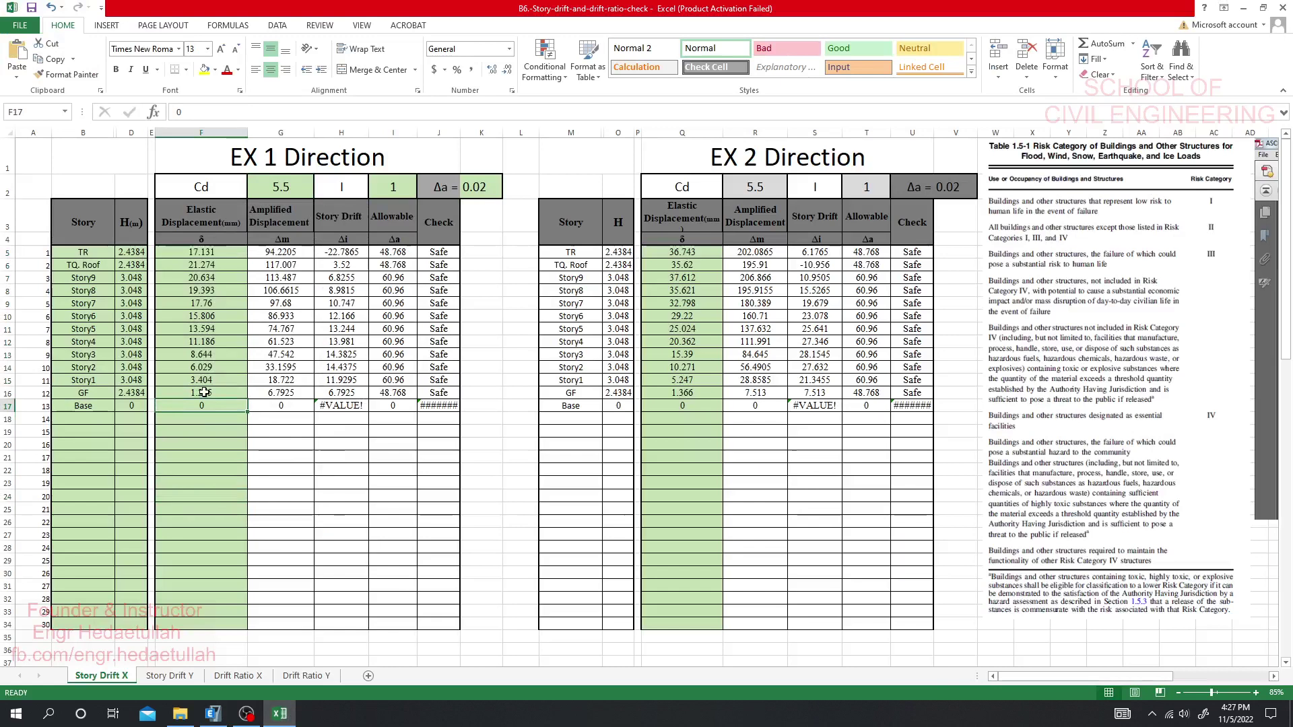
pyautogui.click(204, 392)
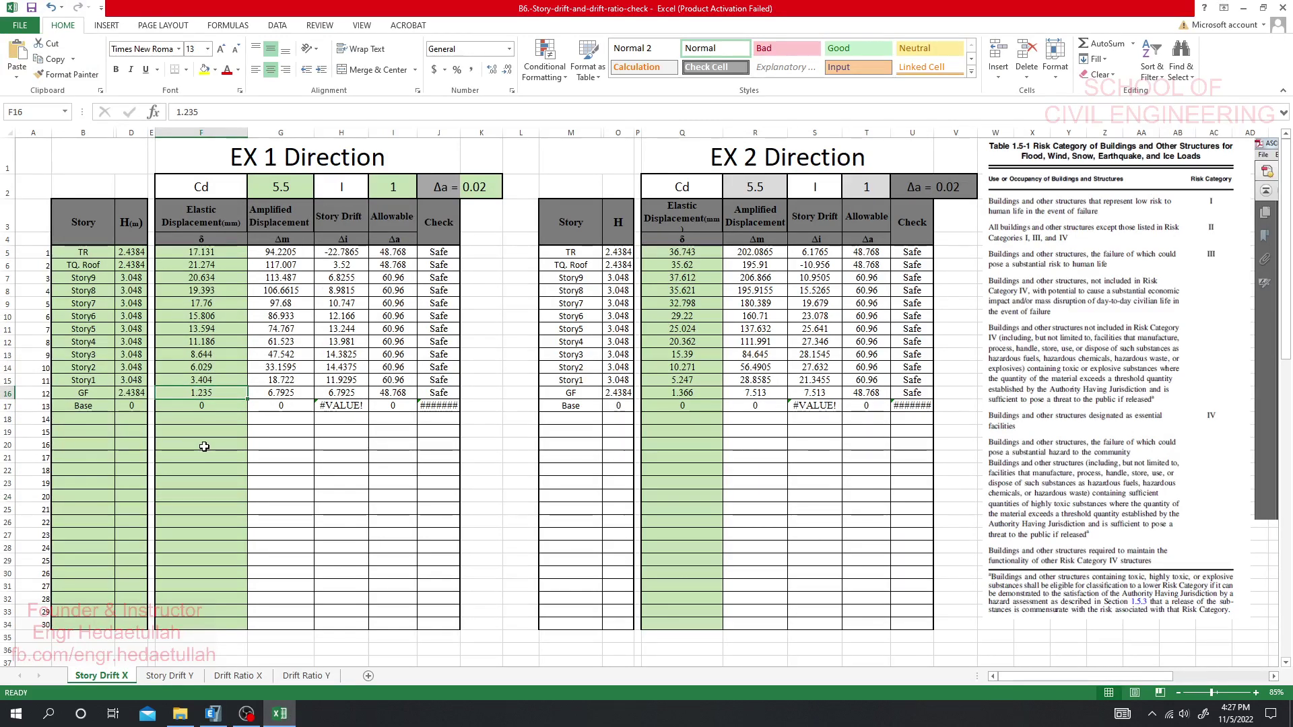
pyautogui.hotkey('ctrl', 'z')
pyautogui.click(208, 394)
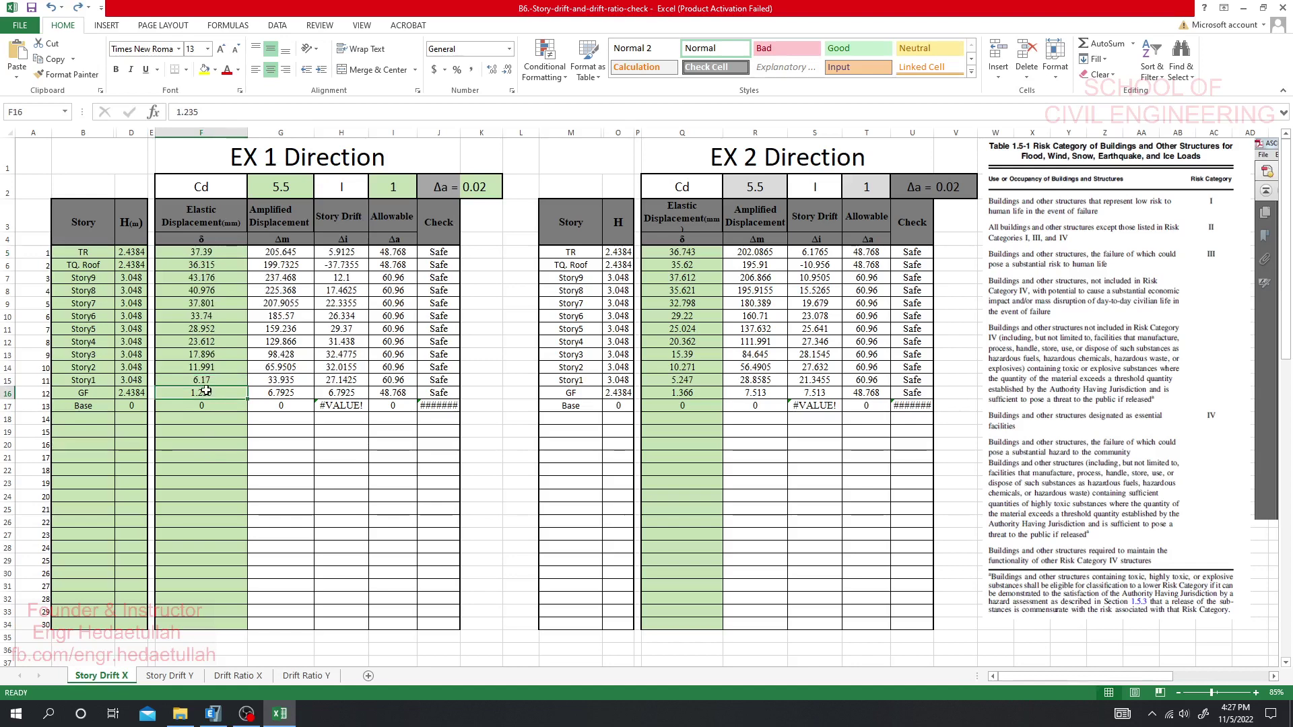
pyautogui.click(209, 446)
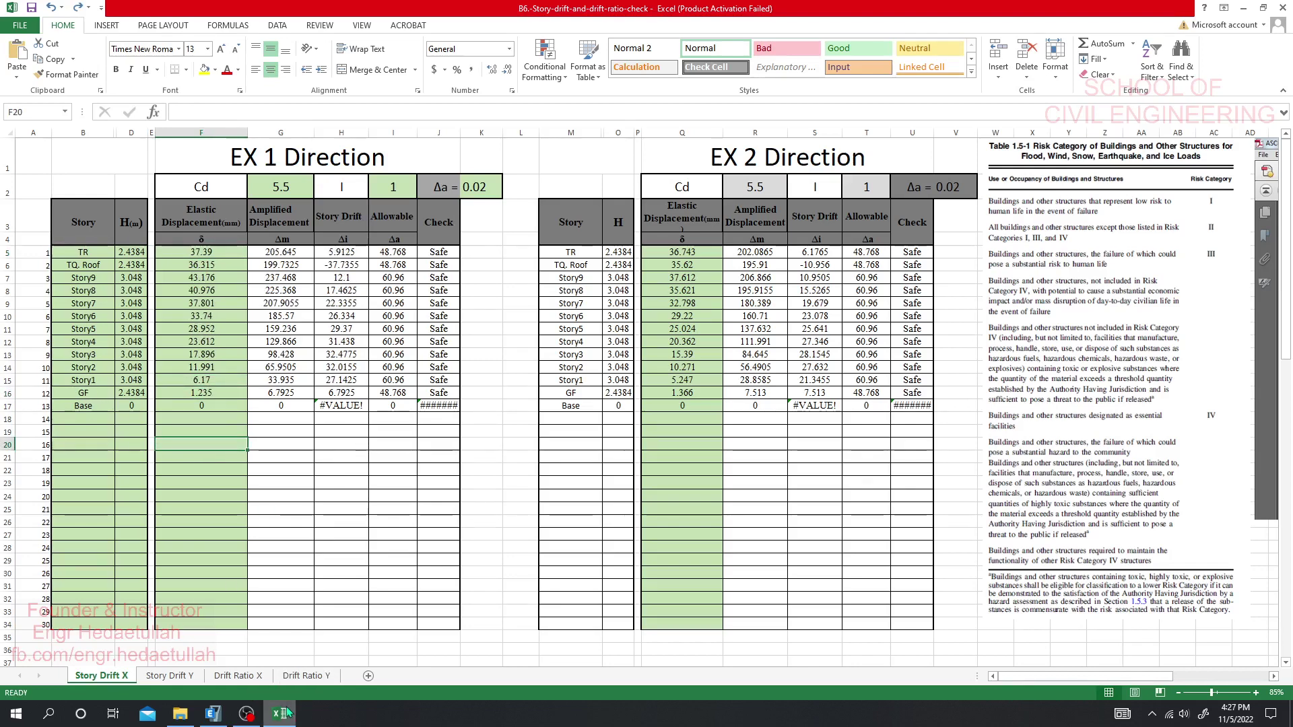
pyautogui.click(212, 714)
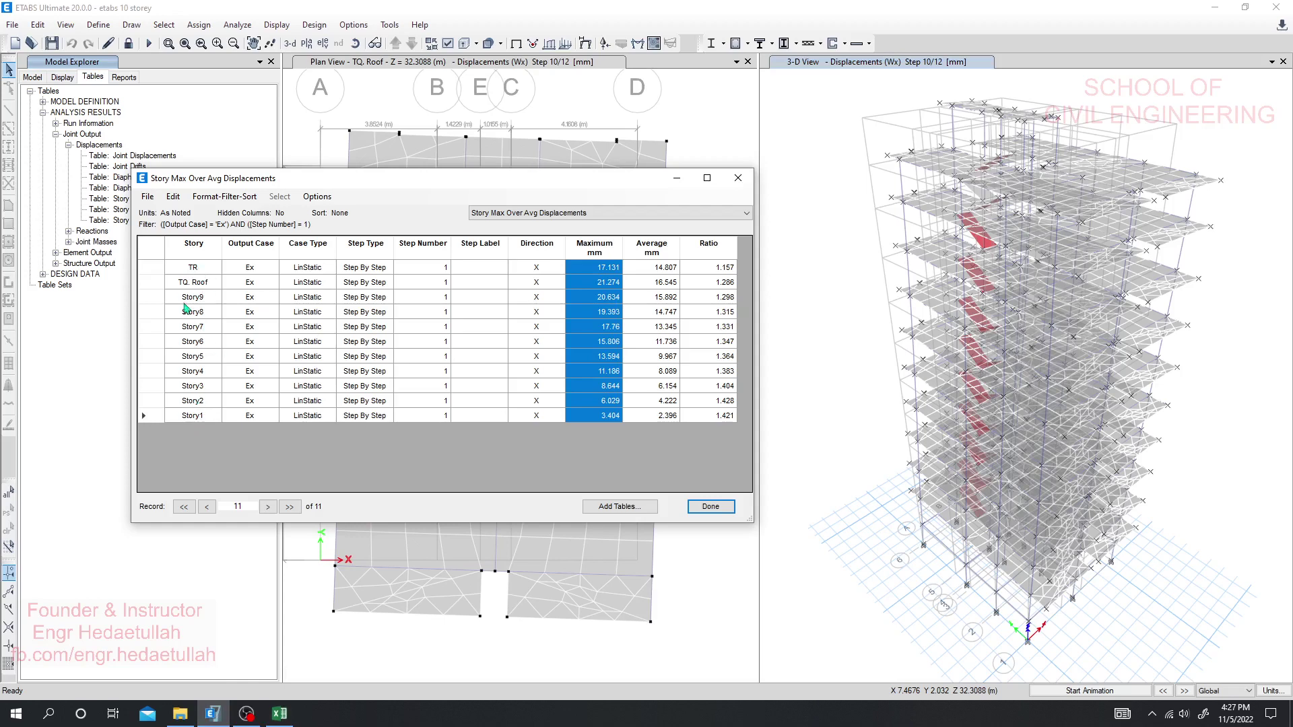
# Step: Paste the Ex step-1 maxima into F5 and verify GF in F16 and the G21 formula
pyautogui.click(278, 714)
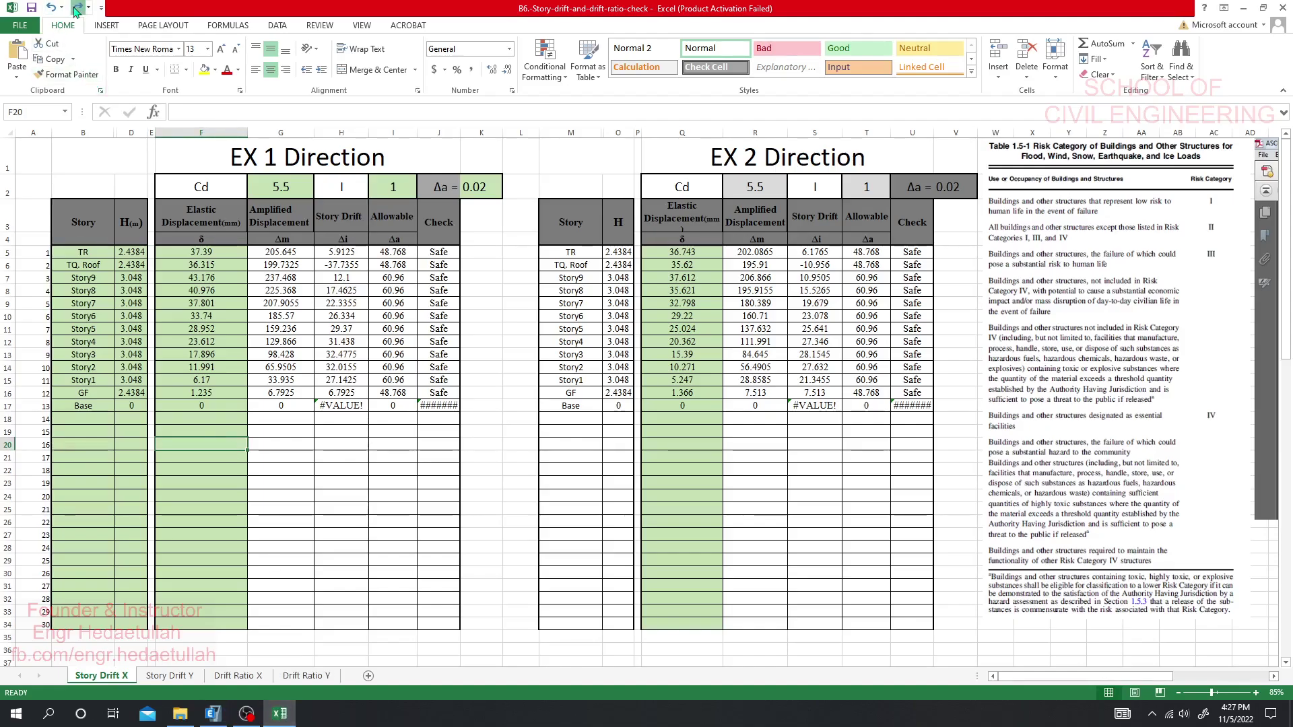
pyautogui.click(200, 252)
pyautogui.write('17.131 21.274 20.634 19.393 17.76 15.806 13.594 11.186 8.6 6.029 3.404')
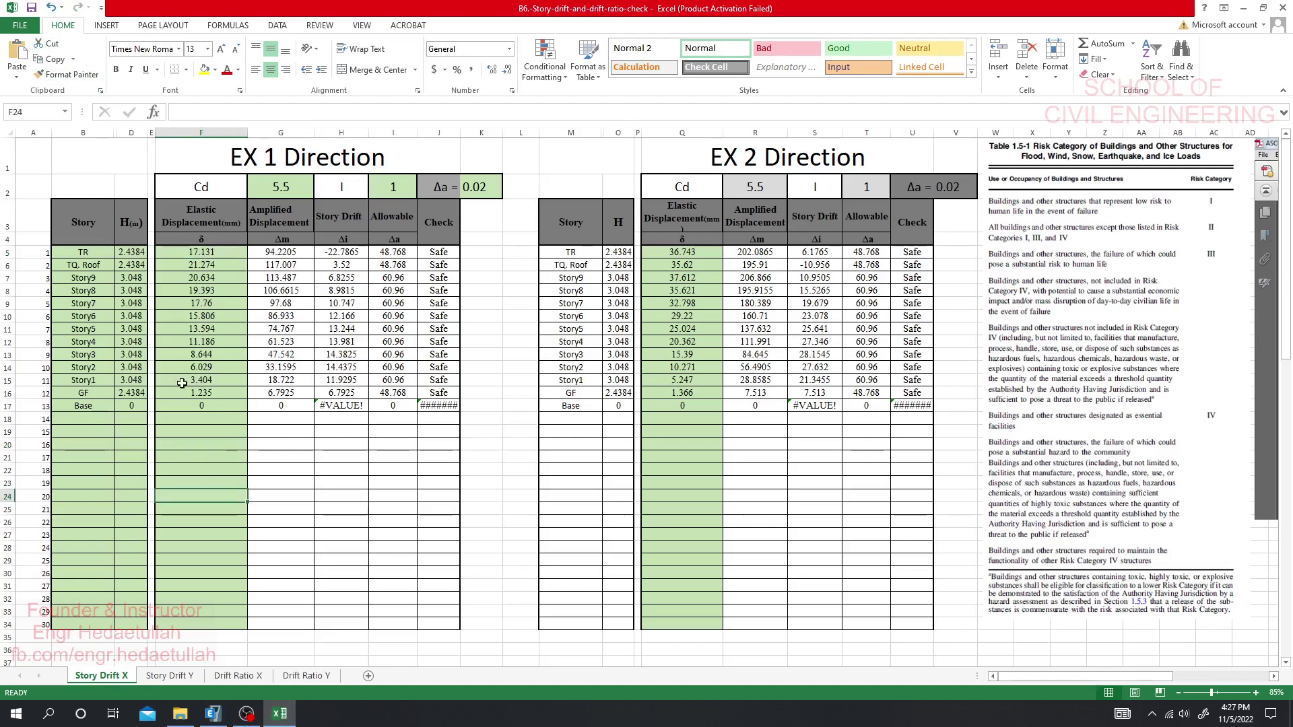
pyautogui.click(202, 391)
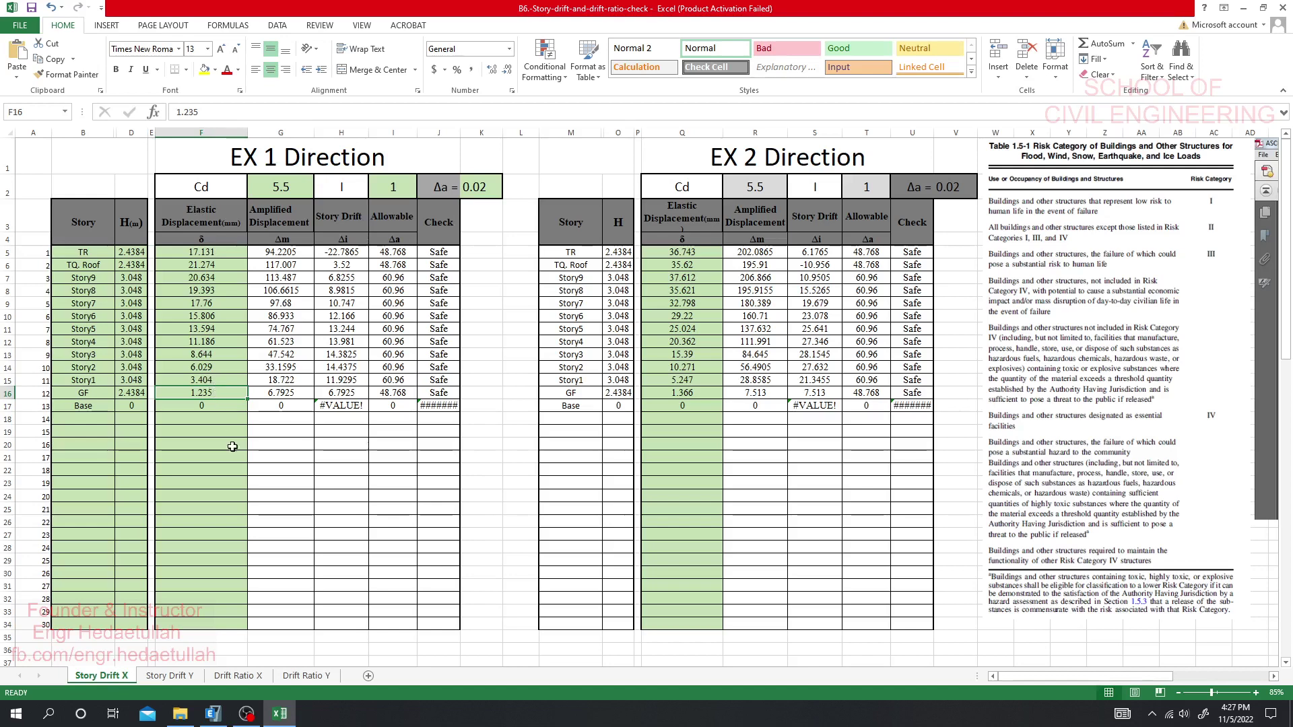
pyautogui.click(270, 456)
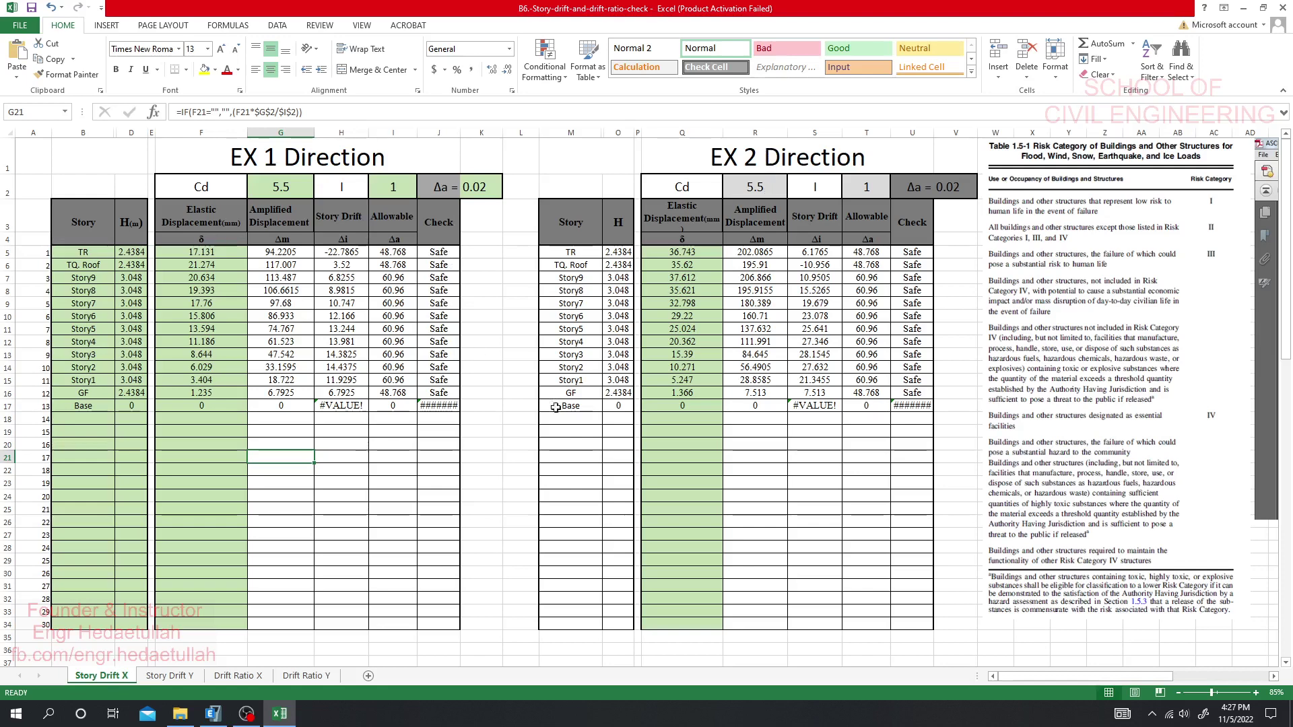
pyautogui.click(224, 716)
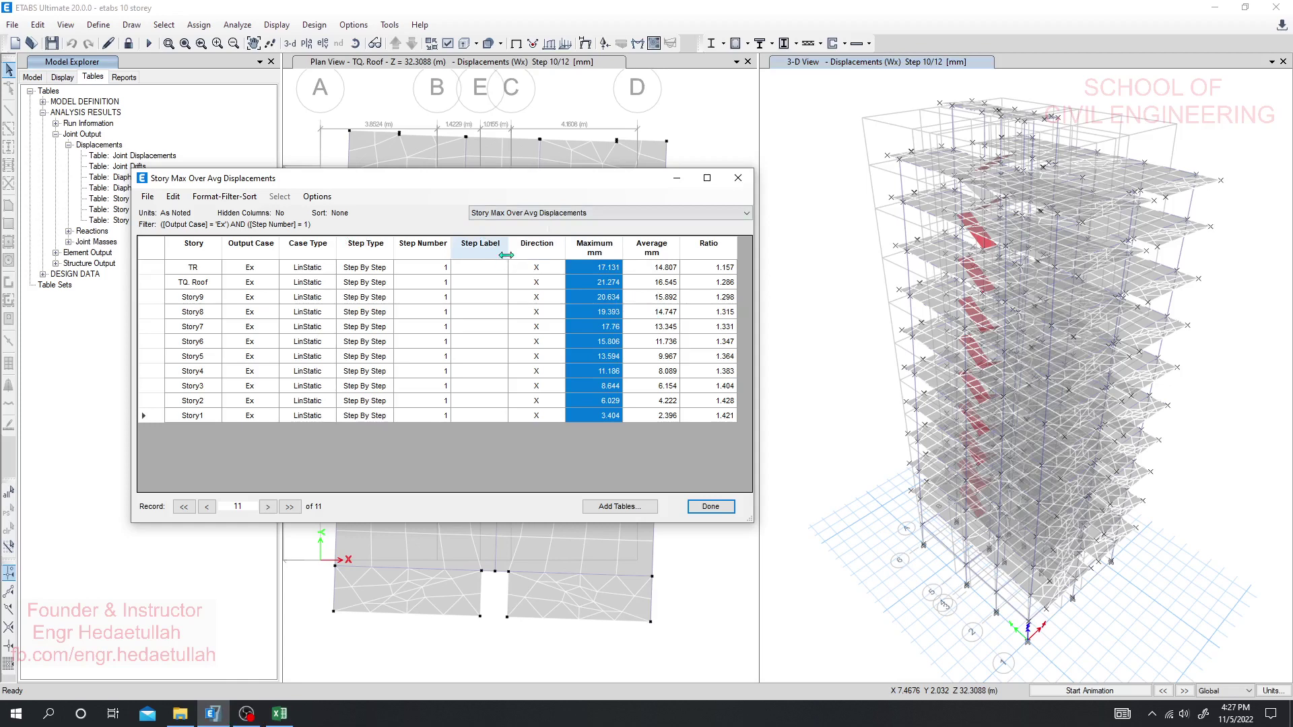
# Step: Filter the ETABS table to step number 2 and select its Maximum values, TR to Story1
pyautogui.click(425, 251)
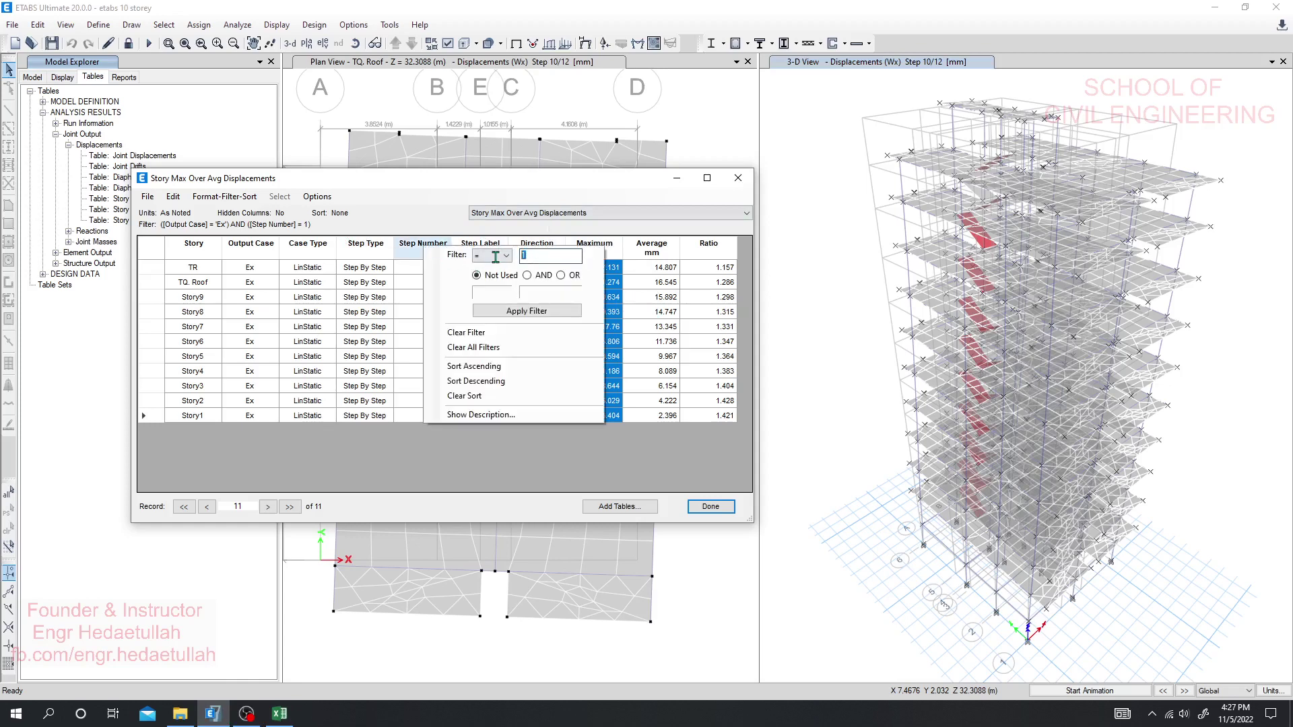
pyautogui.write('2')
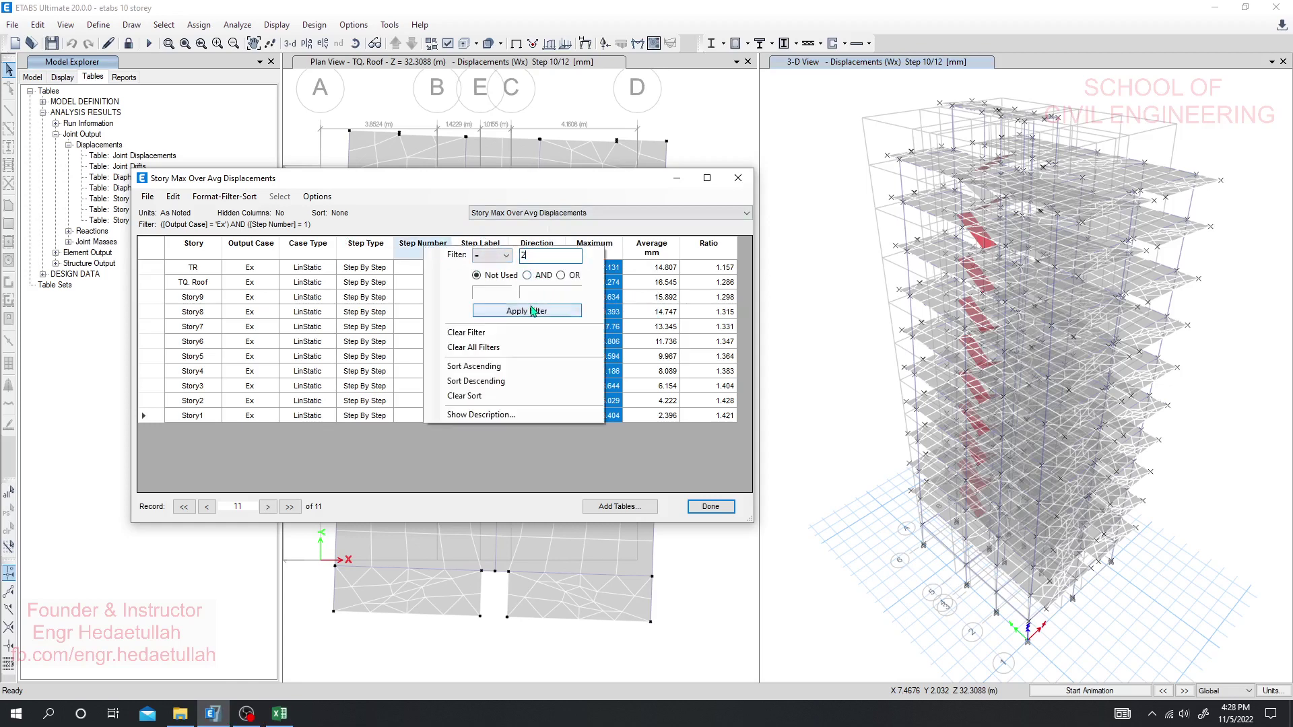
pyautogui.click(527, 311)
pyautogui.click(407, 357)
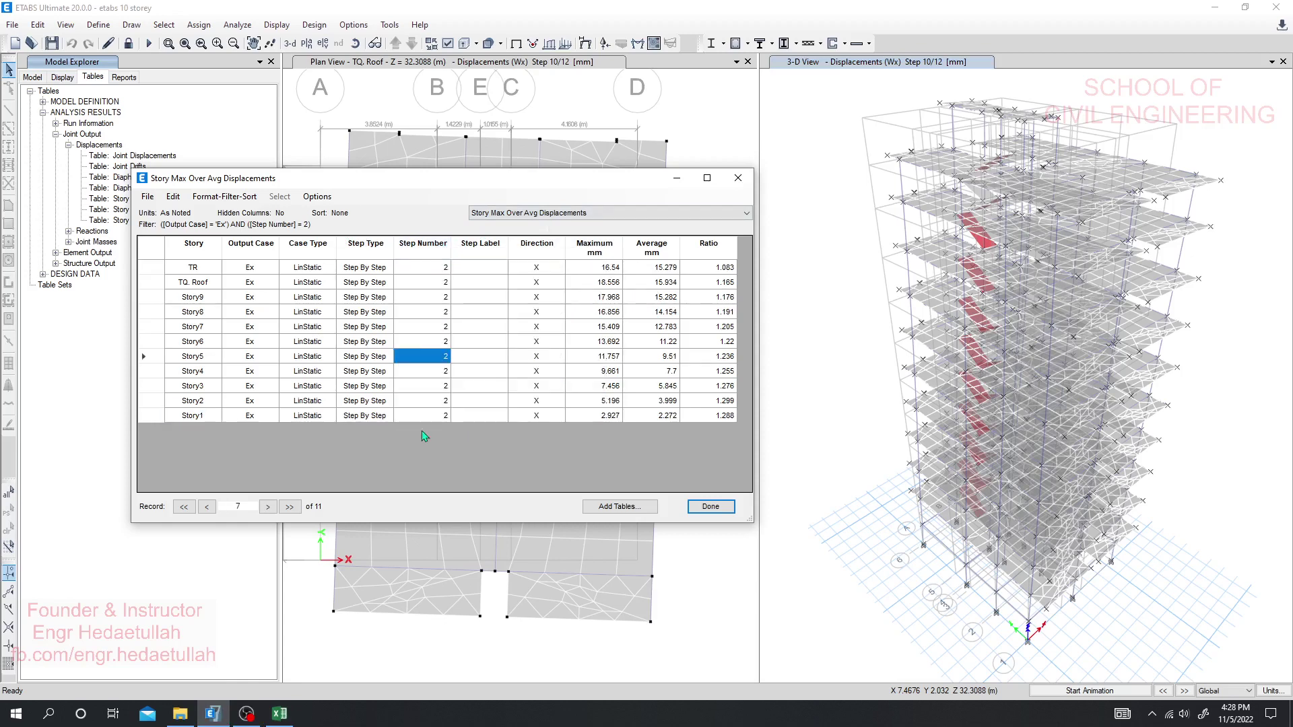
pyautogui.moveTo(608, 269); pyautogui.dragTo(606, 419)
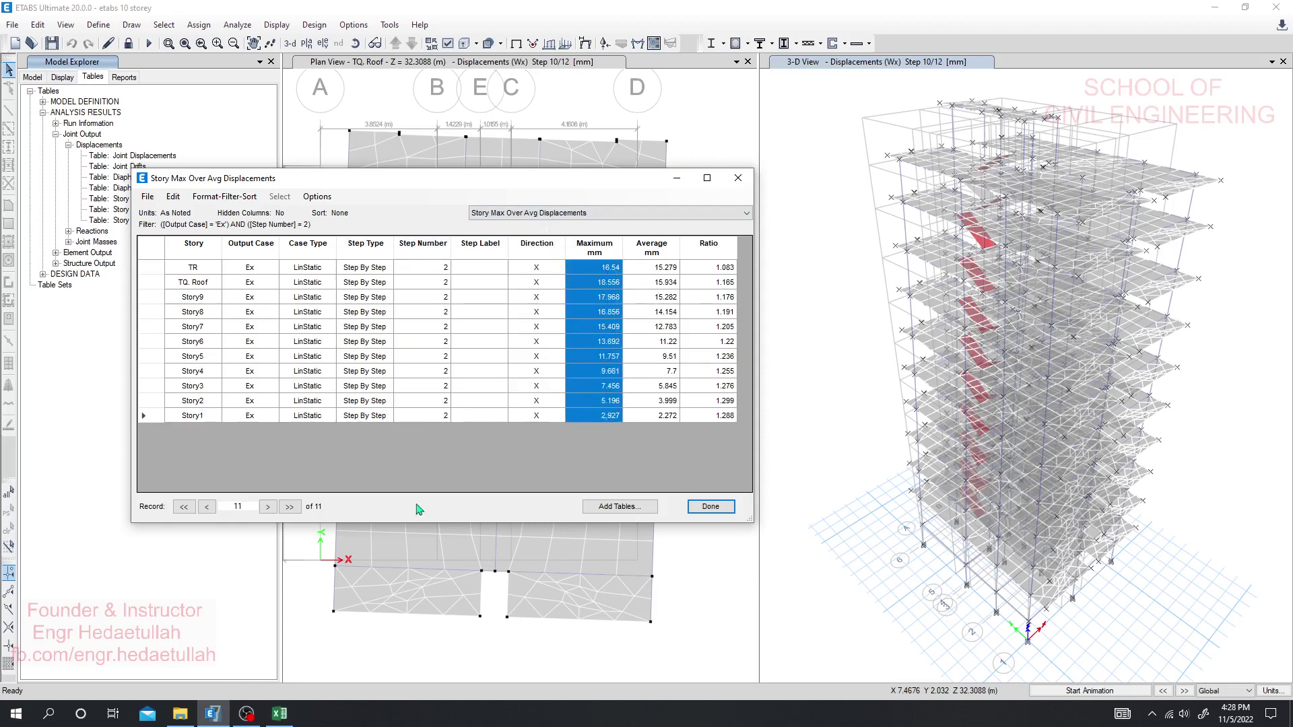
# Step: Paste the Ex step-2 maxima, 16.54 to 2.927, into Q5 with destination formatting
pyautogui.click(280, 714)
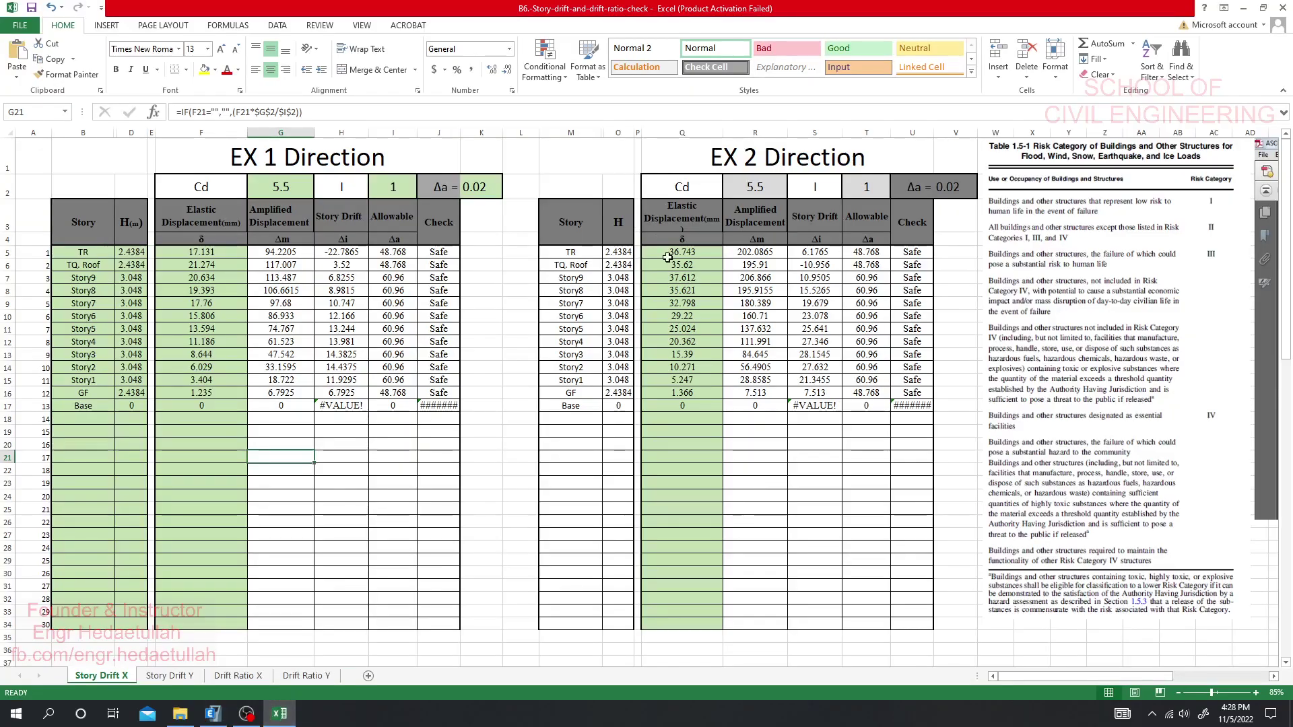
pyautogui.click(668, 257)
pyautogui.rightClick(667, 258)
pyautogui.click(719, 310)
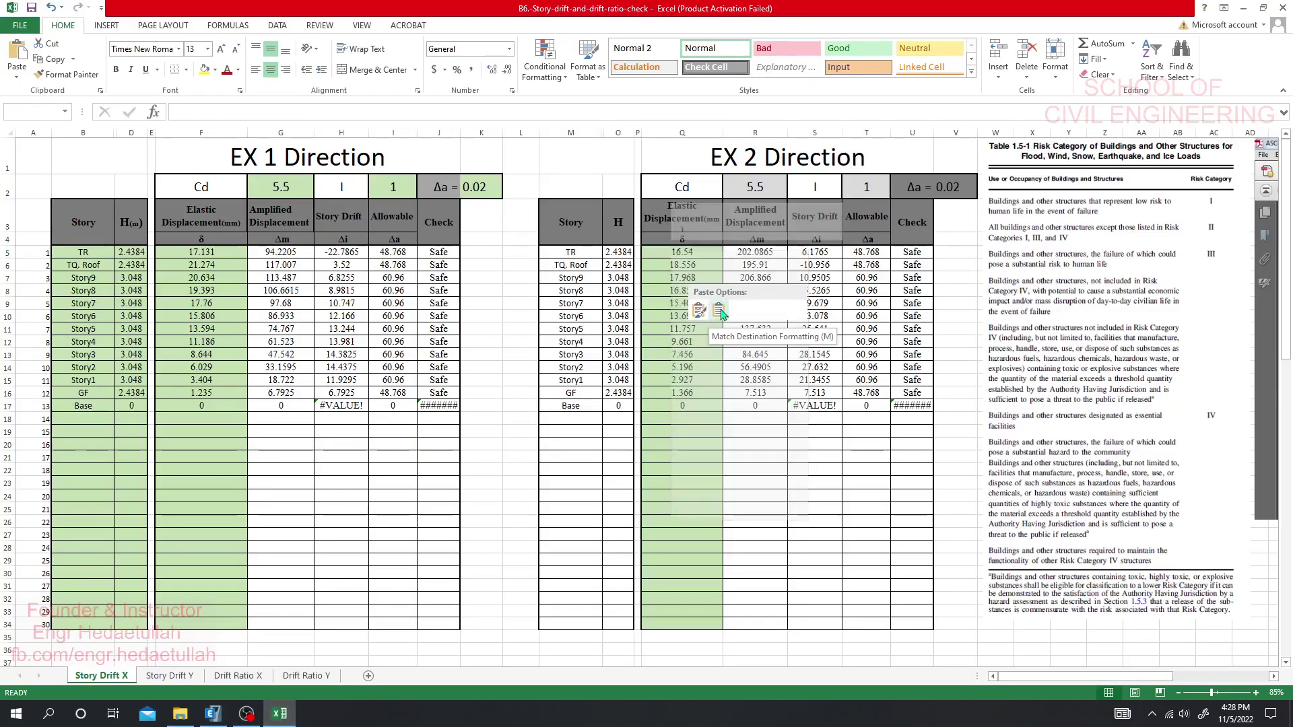
pyautogui.click(670, 395)
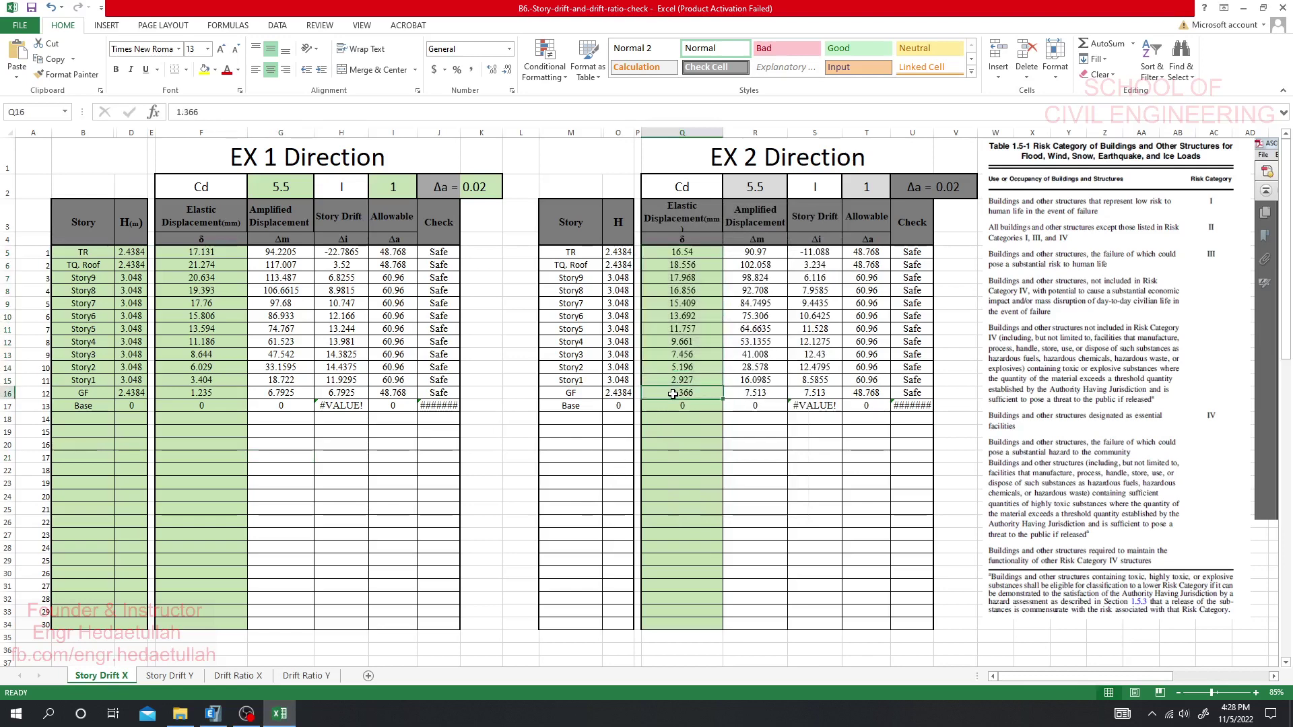
# Step: Check the Story Drift Y story height references in column C and the G22 drift formula, then view Drift Ratio X
pyautogui.click(183, 676)
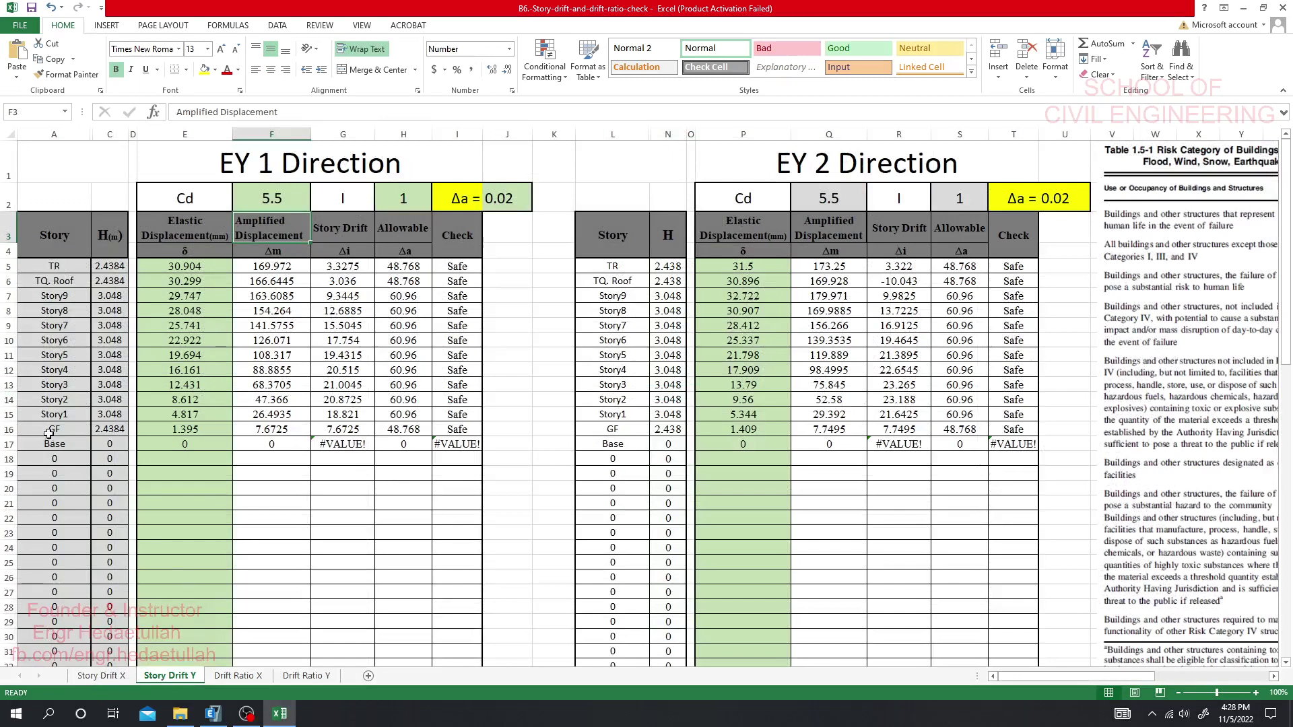
pyautogui.click(119, 428)
pyautogui.click(116, 355)
pyautogui.click(109, 296)
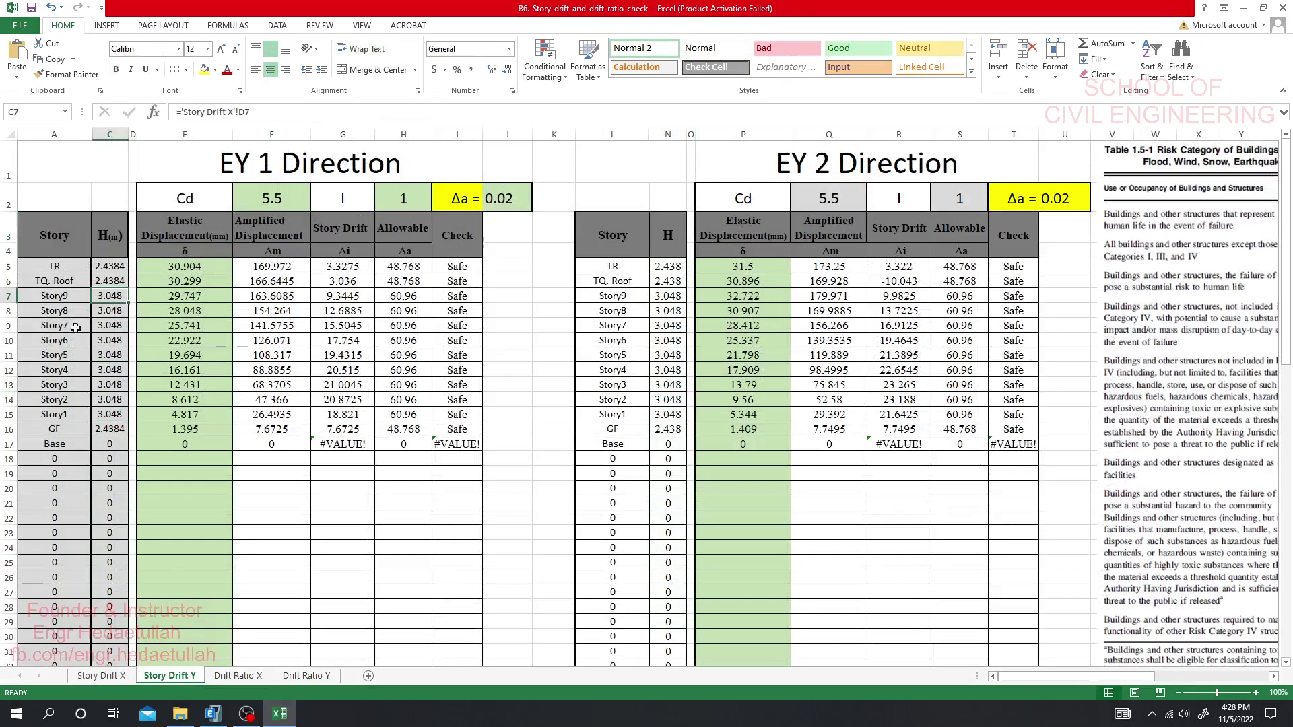
pyautogui.click(330, 517)
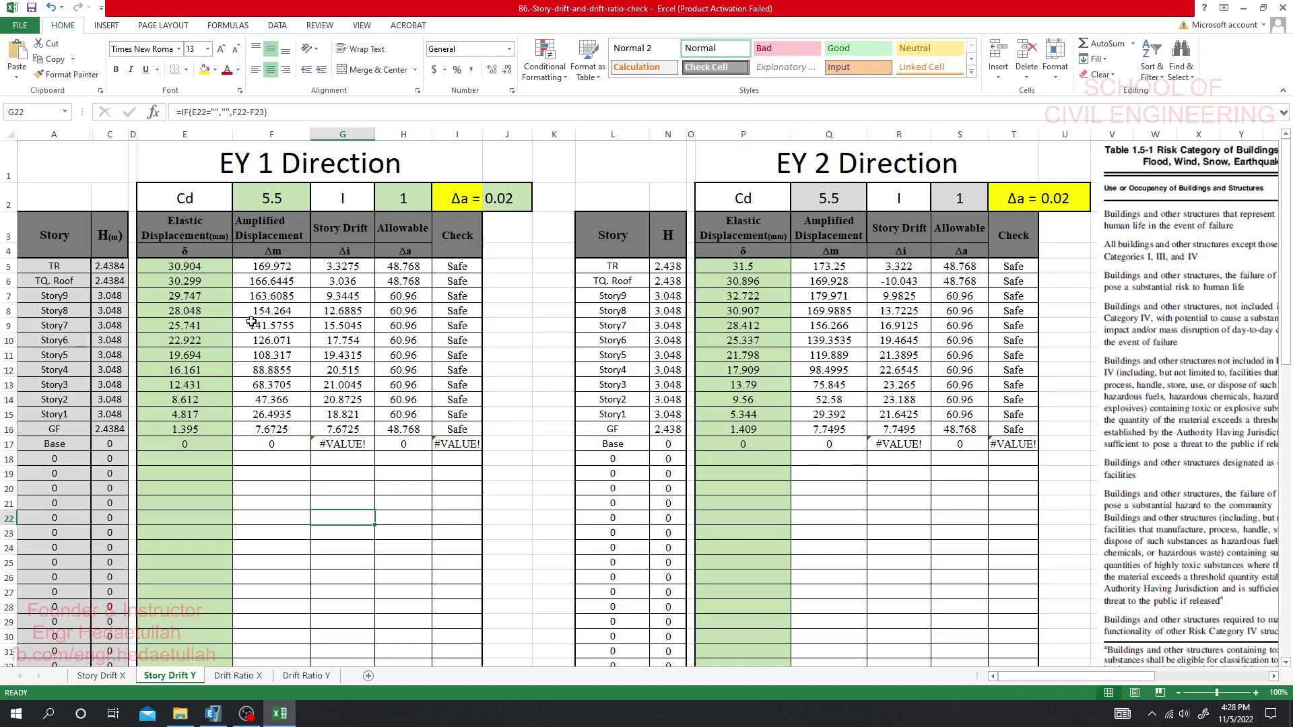
pyautogui.click(238, 675)
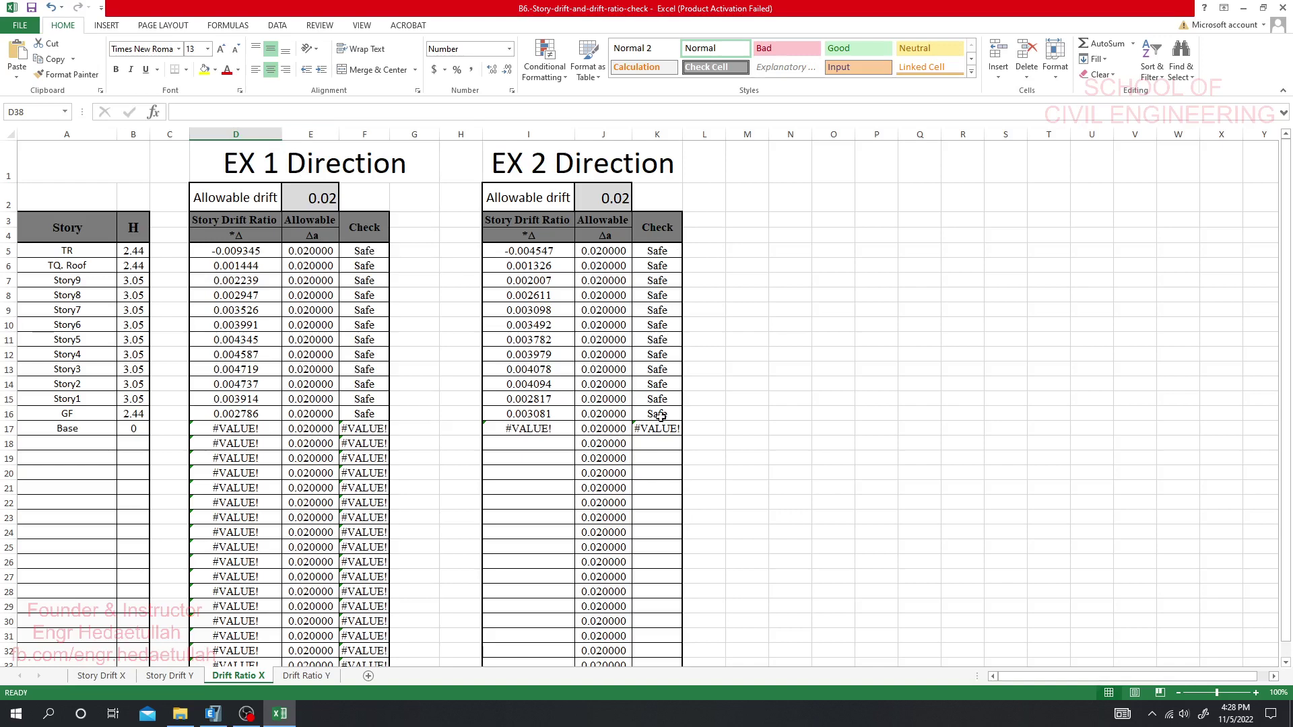
# Step: Show the Drift Ratio Y sheet with EY 1 and EY 2 ratios Safe against 0.02
pyautogui.click(305, 676)
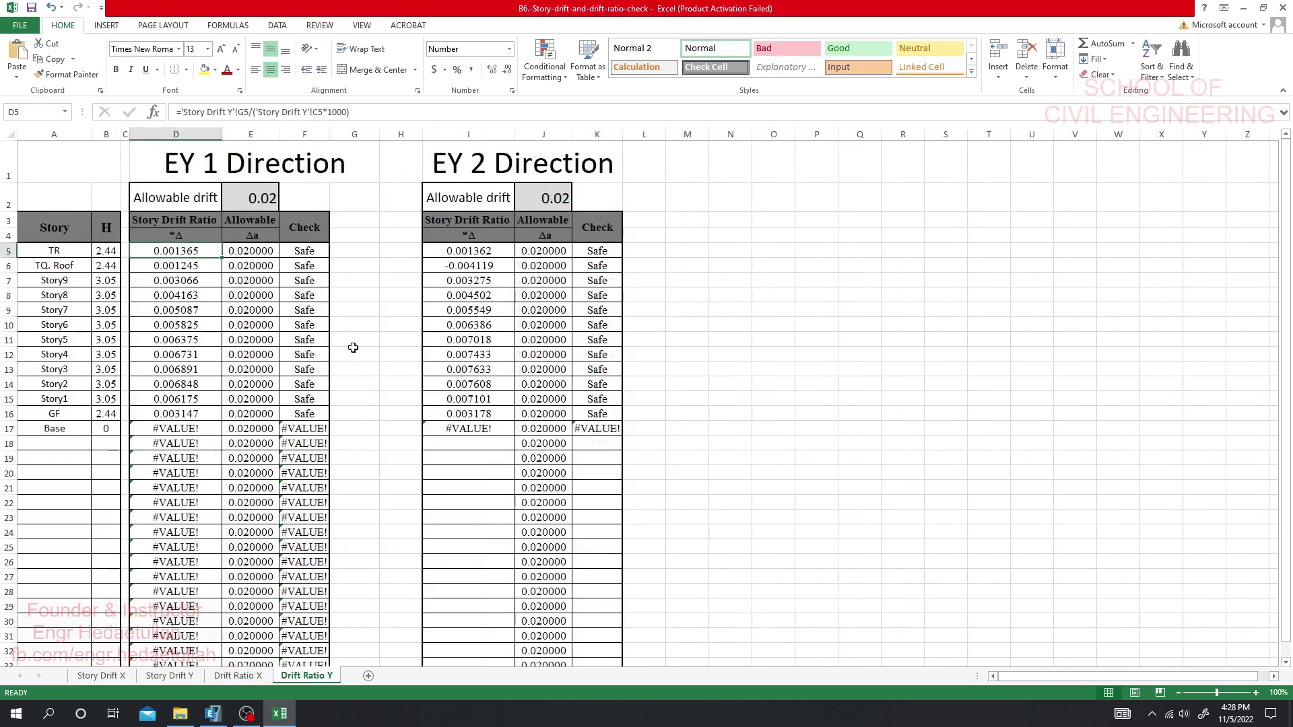